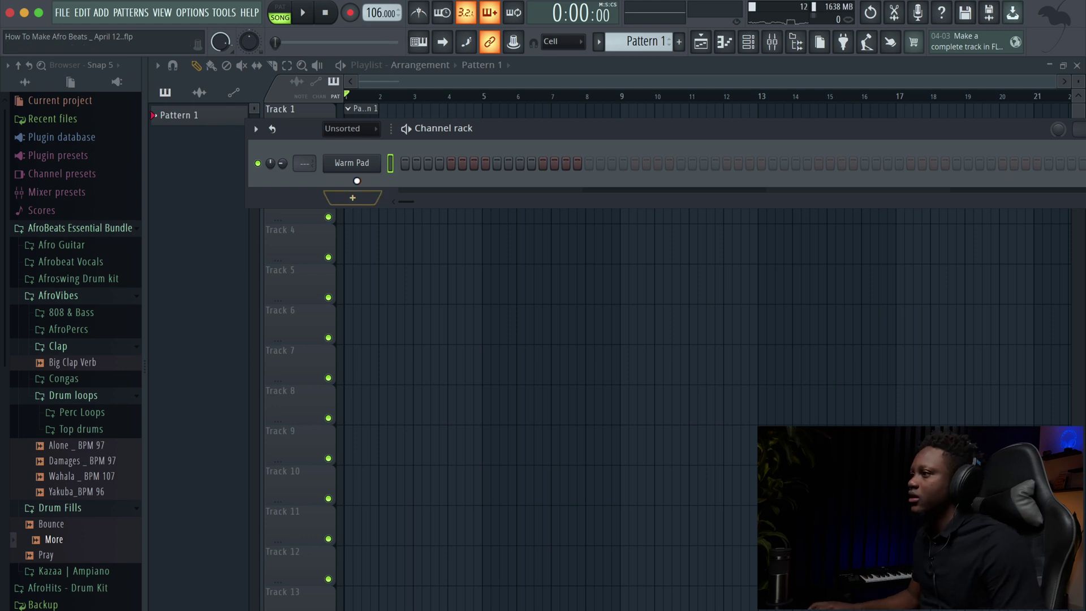
- Check the Warm Pad channel's instrument settings, and open the channel's piano roll
{"action": "left_click", "coordinate": [351, 164]}
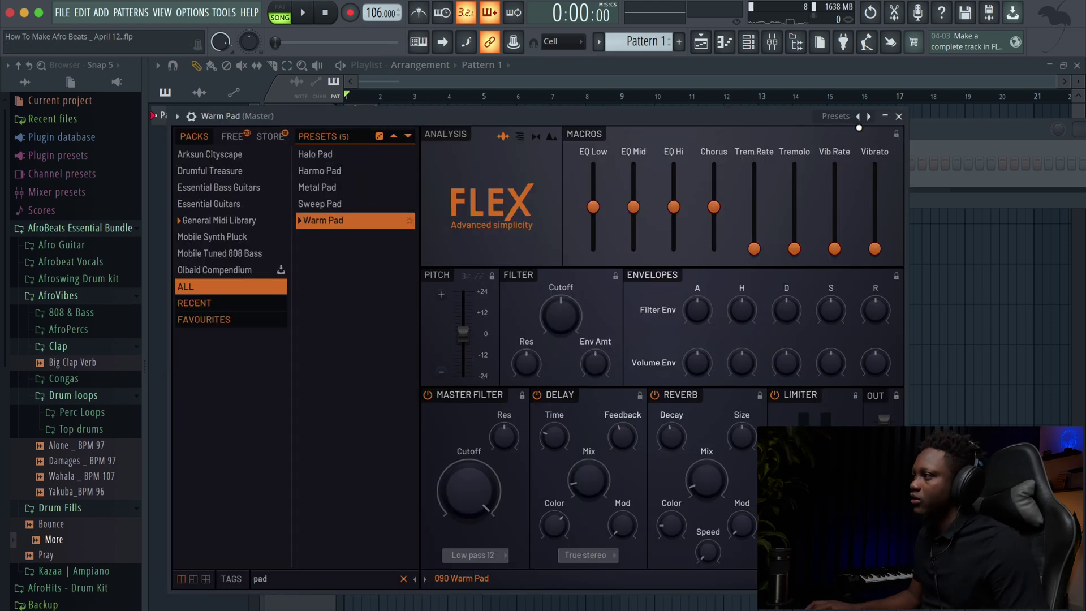
{"action": "left_click", "coordinate": [899, 116]}
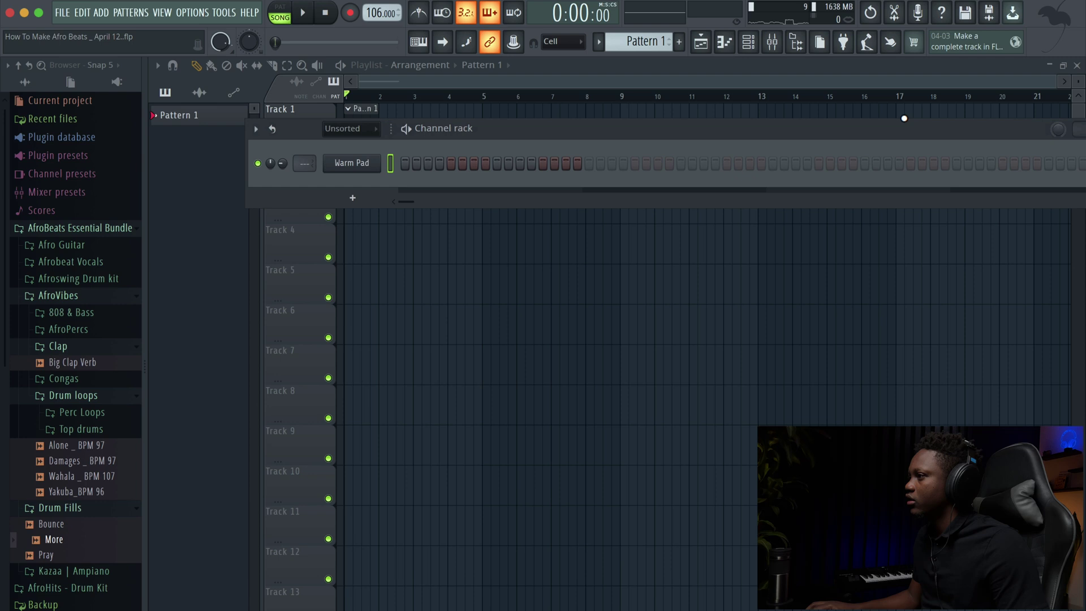
{"action": "right_click", "coordinate": [376, 167]}
{"action": "left_click", "coordinate": [408, 164]}
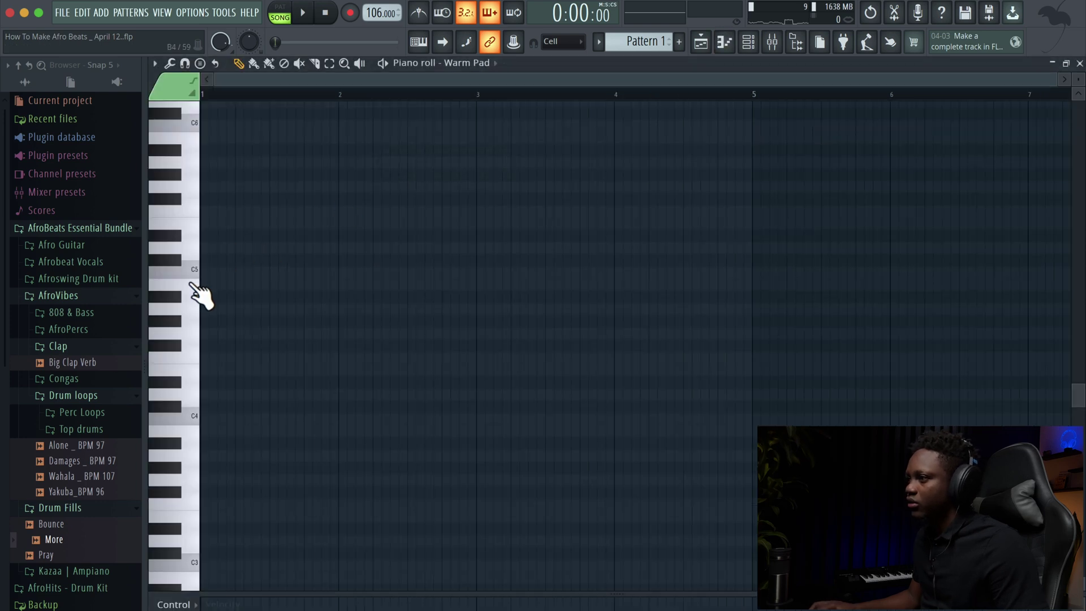
- Draw one-bar root notes C5, B♭4, G4 and A♭4 in bars 1 to 4 and play them back
{"action": "left_click", "coordinate": [204, 272]}
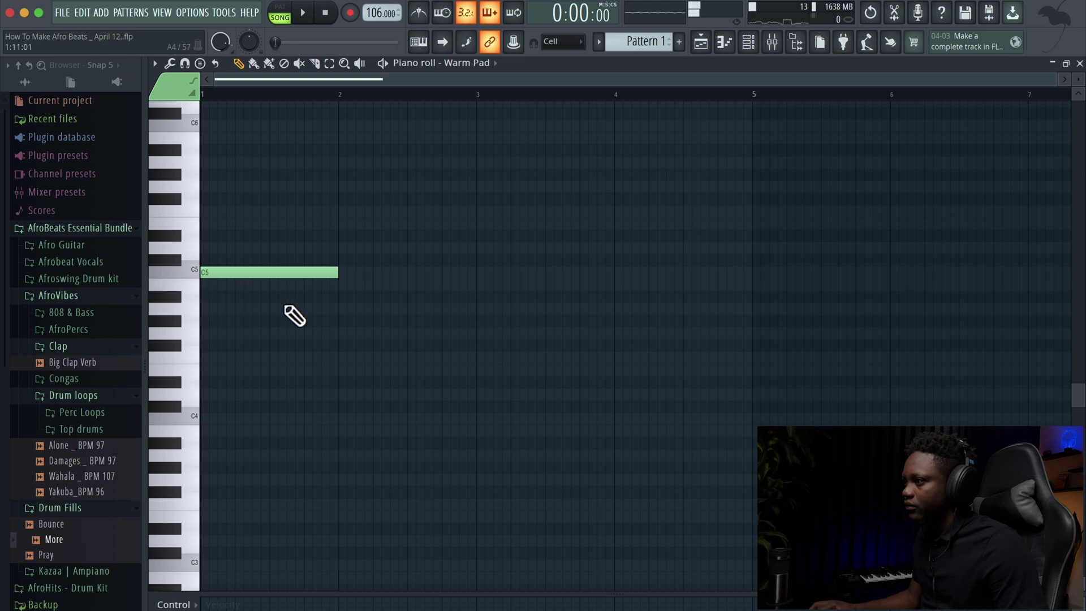
{"action": "left_click", "coordinate": [344, 299]}
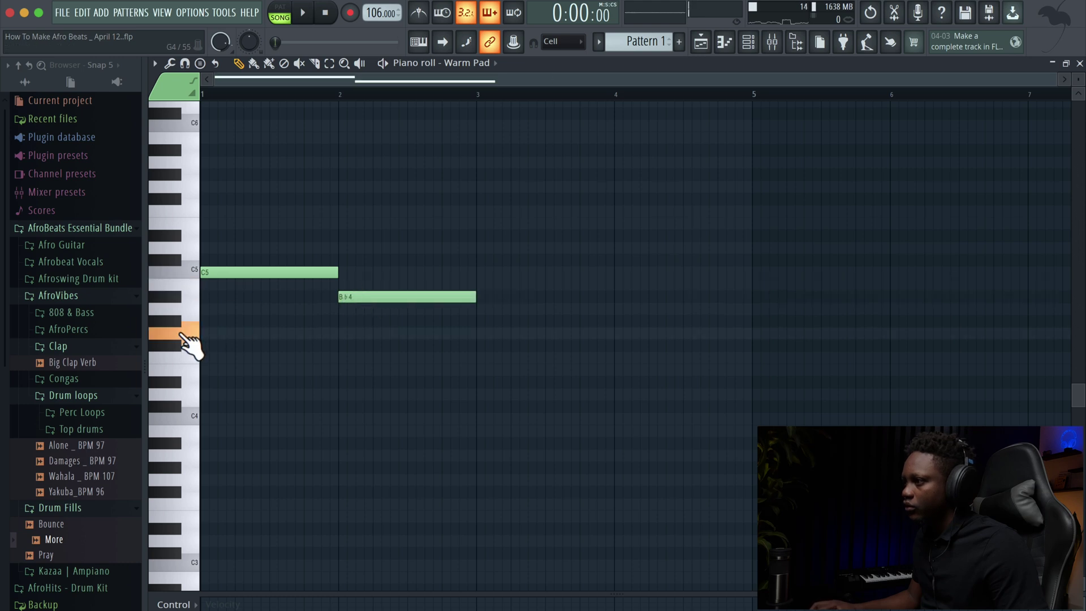
{"action": "left_click", "coordinate": [480, 334]}
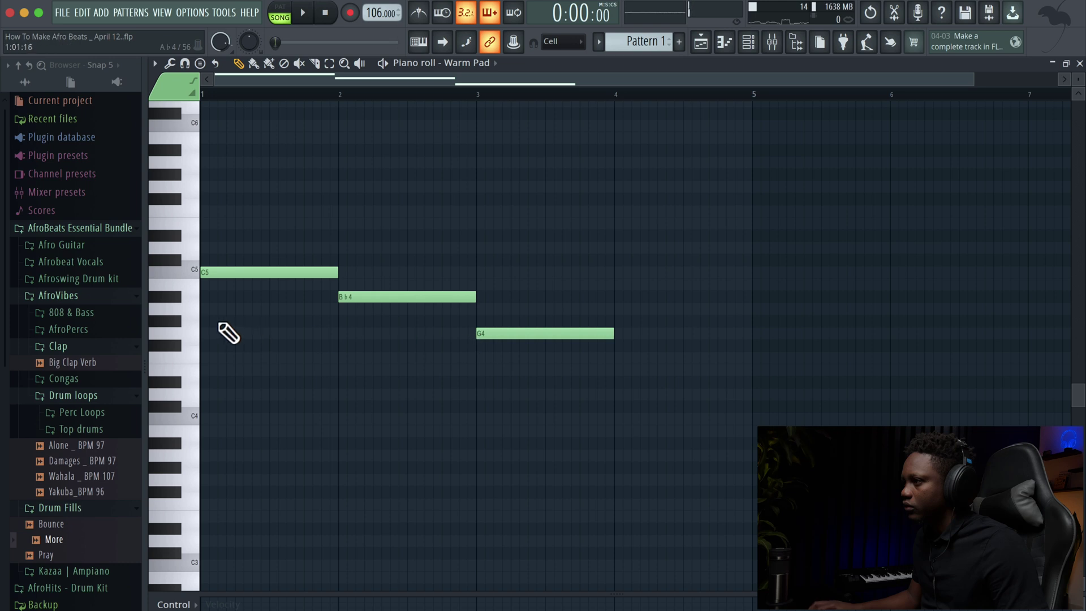
{"action": "key", "text": "space"}
{"action": "left_click", "coordinate": [673, 322]}
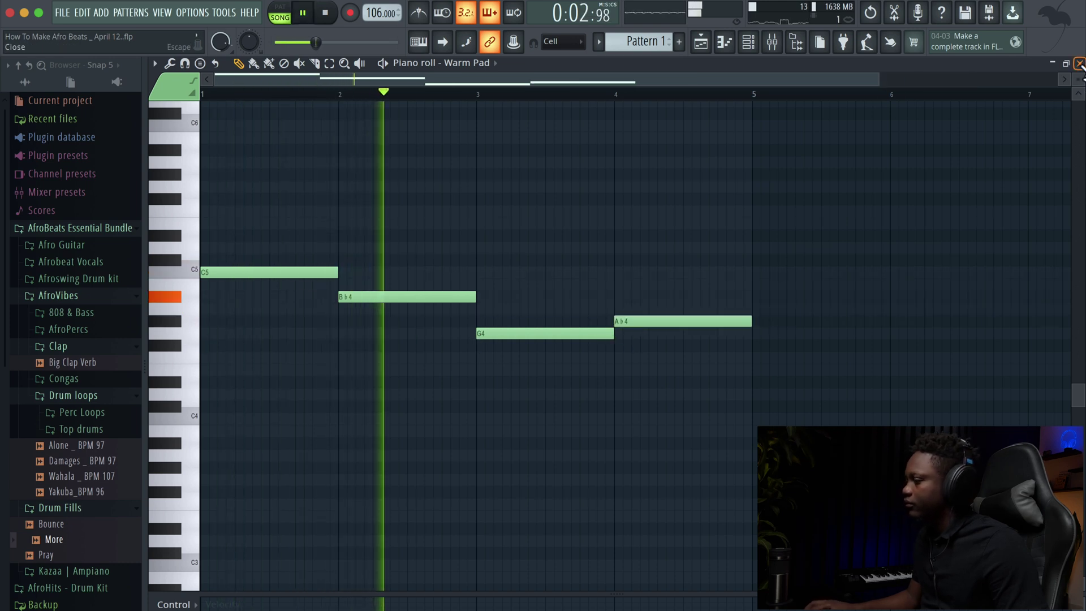
{"action": "key", "text": "F5"}
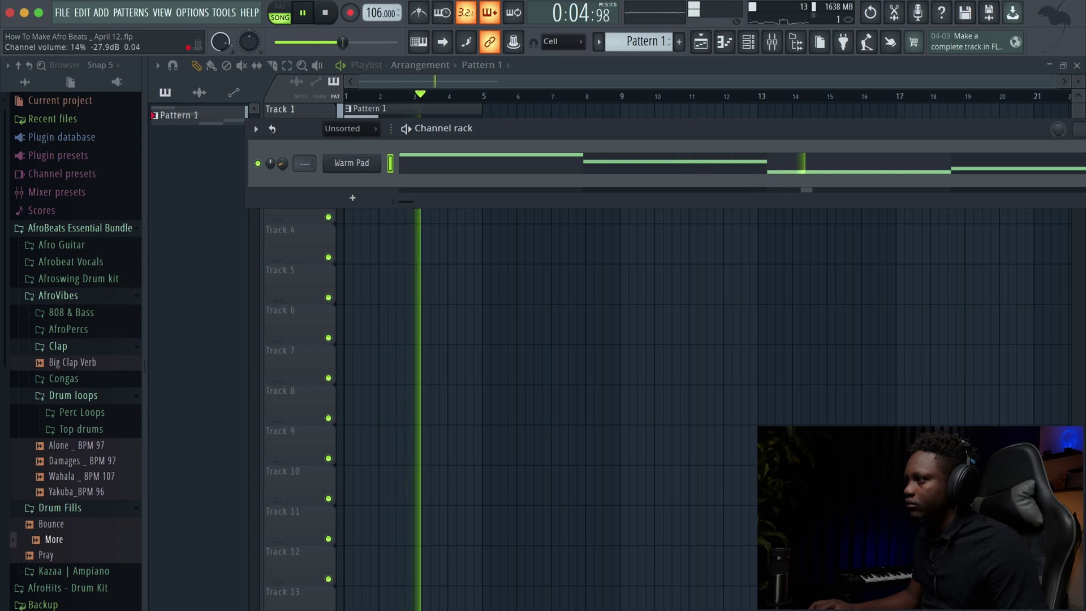
{"action": "key", "text": "space"}
- Reopen the Warm Pad piano roll, stack E♭5 and G5 above the C5 note in bar 1, and audition the chord
{"action": "left_click", "coordinate": [482, 170]}
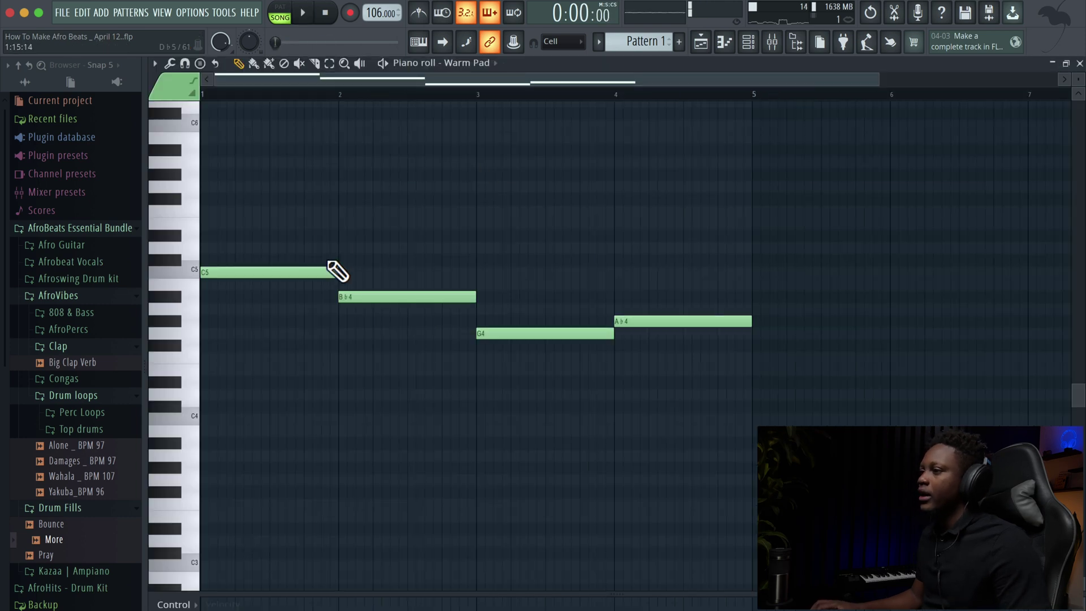
{"action": "left_click", "coordinate": [204, 236]}
{"action": "left_click", "coordinate": [217, 189]}
{"action": "left_click_drag", "start_coordinate": [217, 190], "coordinate": [208, 190]}
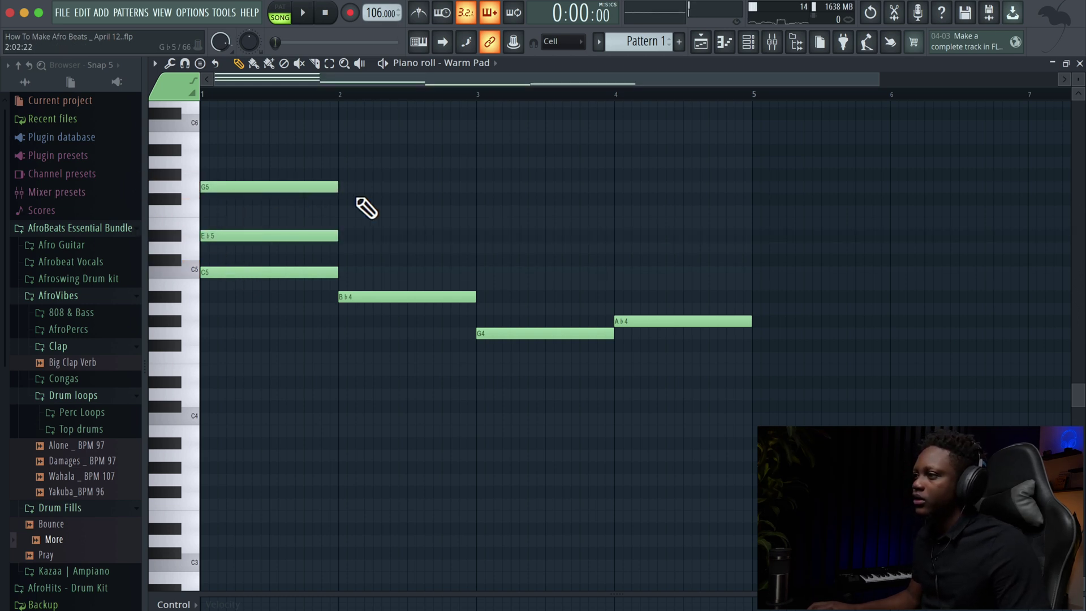
{"action": "key", "text": "space"}
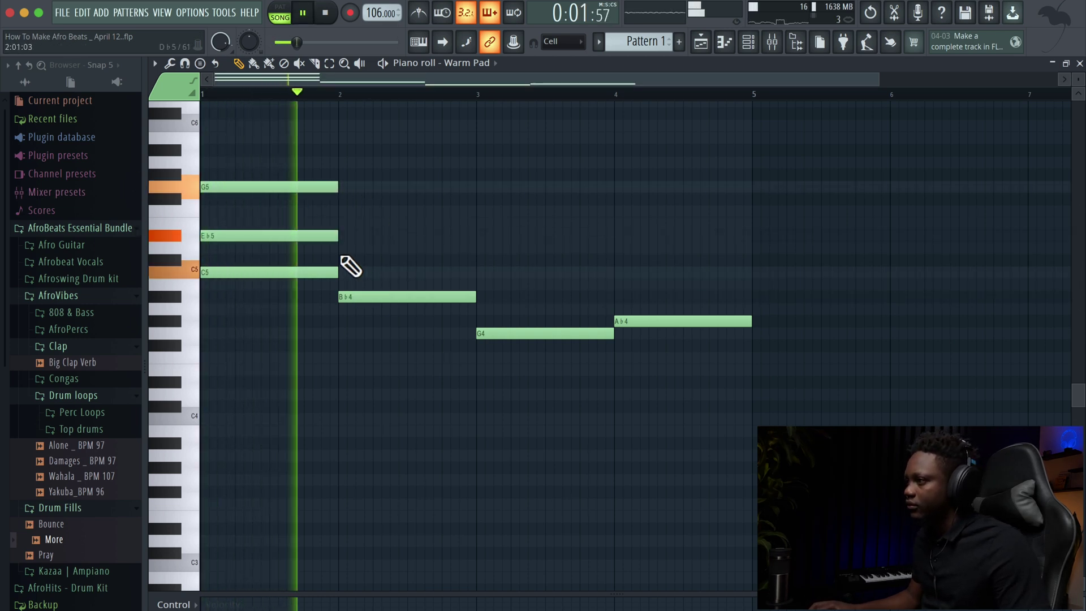
{"action": "key", "text": "space"}
- Complete the bar 2 chord by adding D5 and F5 above the B♭4 note, checking it during playback
{"action": "mouse_move", "coordinate": [341, 249]}
{"action": "left_mouse_down"}
{"action": "mouse_move", "coordinate": [376, 249]}
{"action": "mouse_move", "coordinate": [374, 270]}
{"action": "left_mouse_up"}
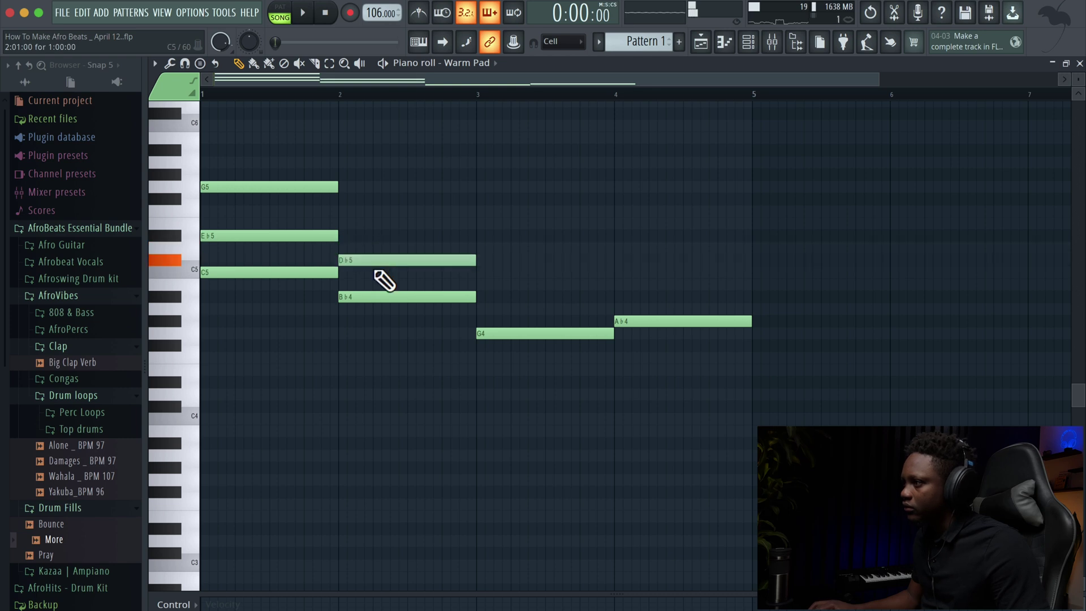
{"action": "key", "text": "space"}
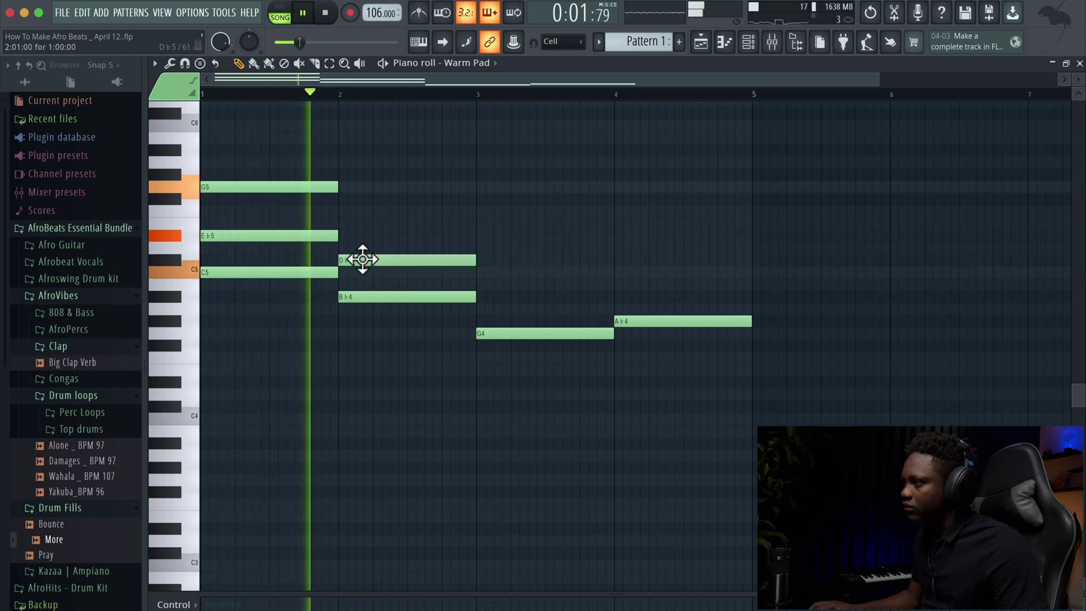
{"action": "left_click_drag", "start_coordinate": [363, 259], "coordinate": [364, 247]}
{"action": "left_click", "coordinate": [341, 211]}
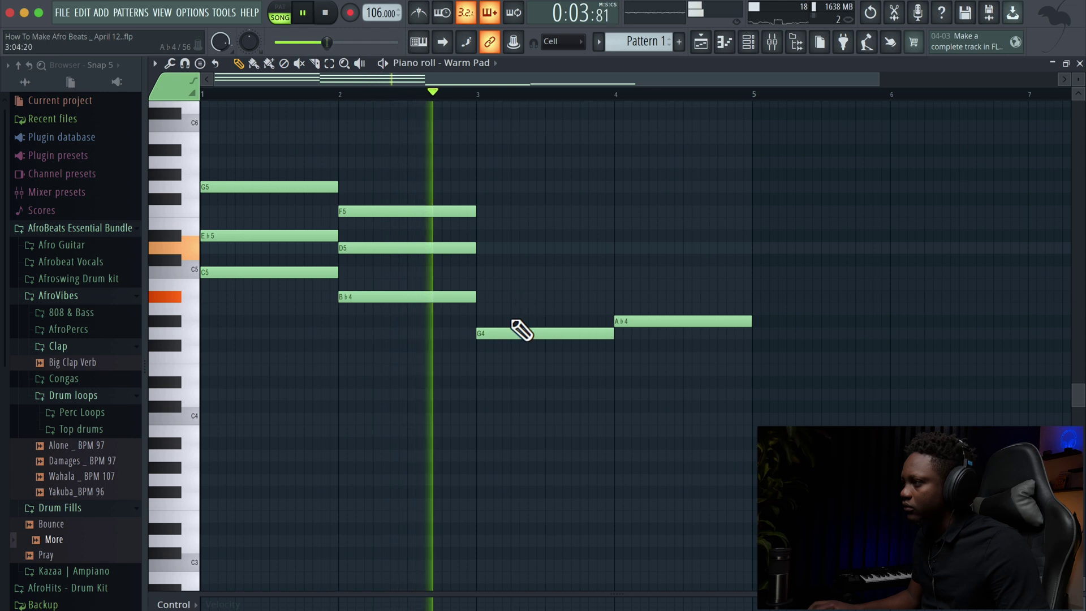
{"action": "key", "text": "space"}
- Add B♭4 and D5 above the G4 note in bar 3 and start playback
{"action": "left_click", "coordinate": [485, 296]}
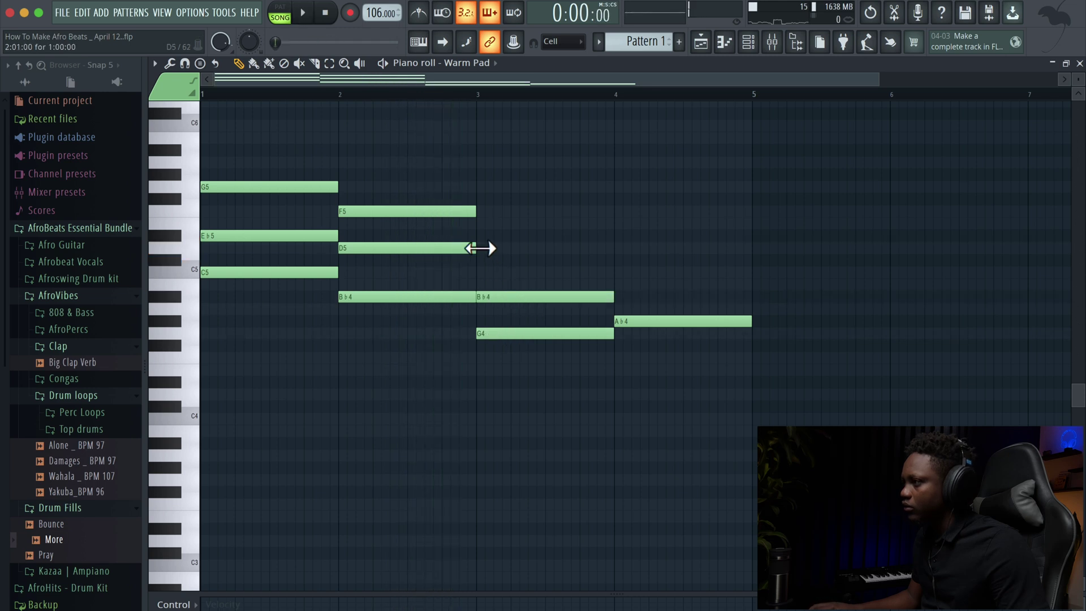
{"action": "left_click", "coordinate": [479, 247]}
{"action": "key", "text": "space"}
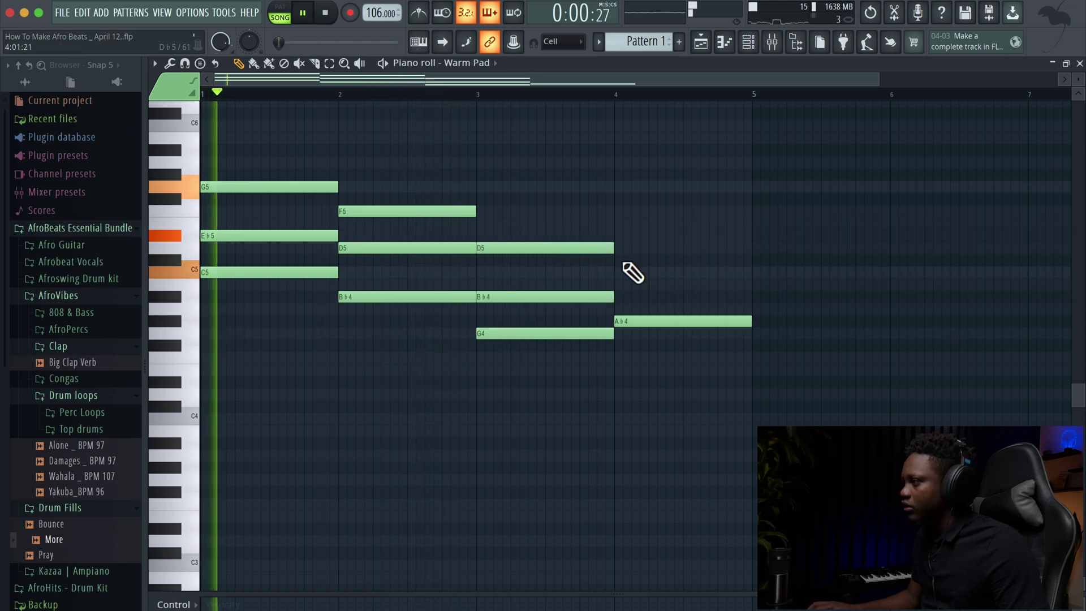
- Build the bar 4 chord by adding C5 and E♭5 above the A♭4 note, and listen to the progression
{"action": "left_click", "coordinate": [653, 272]}
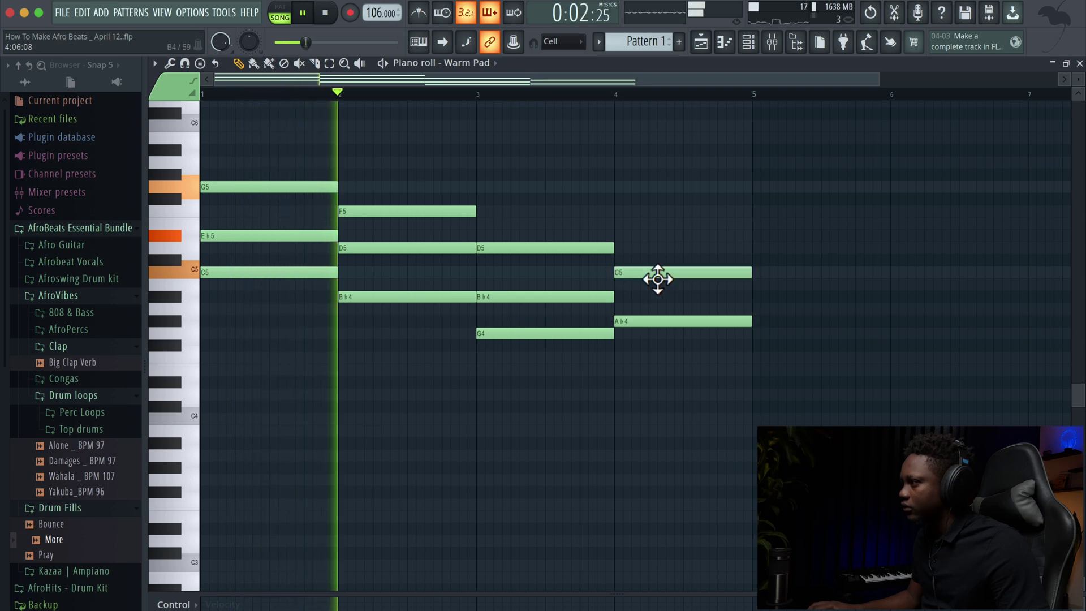
{"action": "left_click_drag", "start_coordinate": [658, 278], "coordinate": [662, 272]}
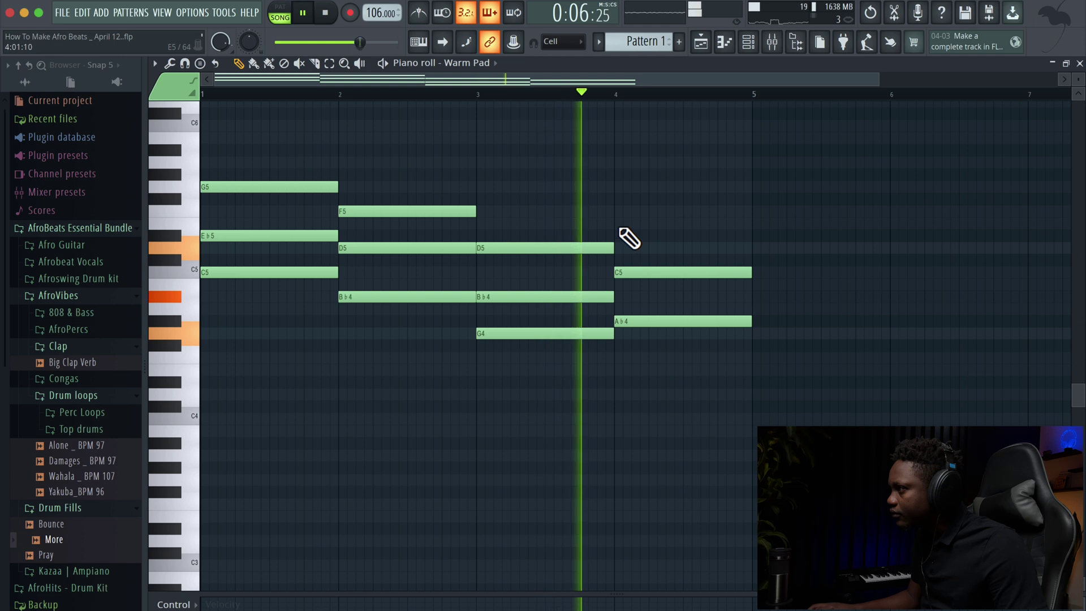
{"action": "left_click", "coordinate": [620, 235]}
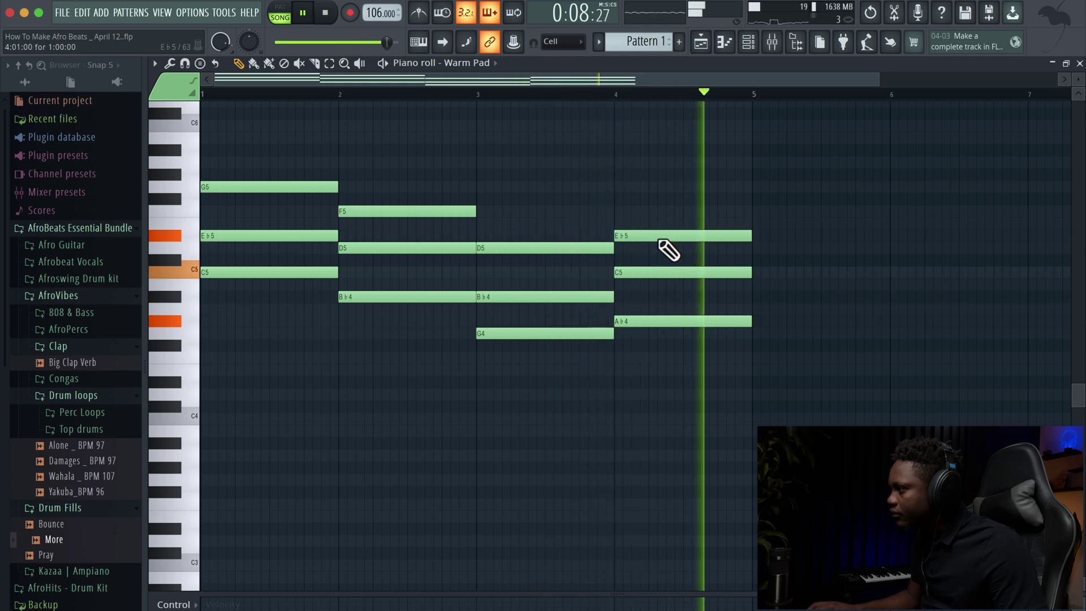
{"action": "key", "text": "space"}
- Move the bar 4 chord half a bar later and shorten its three notes to end at bar 5
{"action": "scroll", "coordinate": [730, 339], "scroll_direction": "down", "scroll_amount": 4}
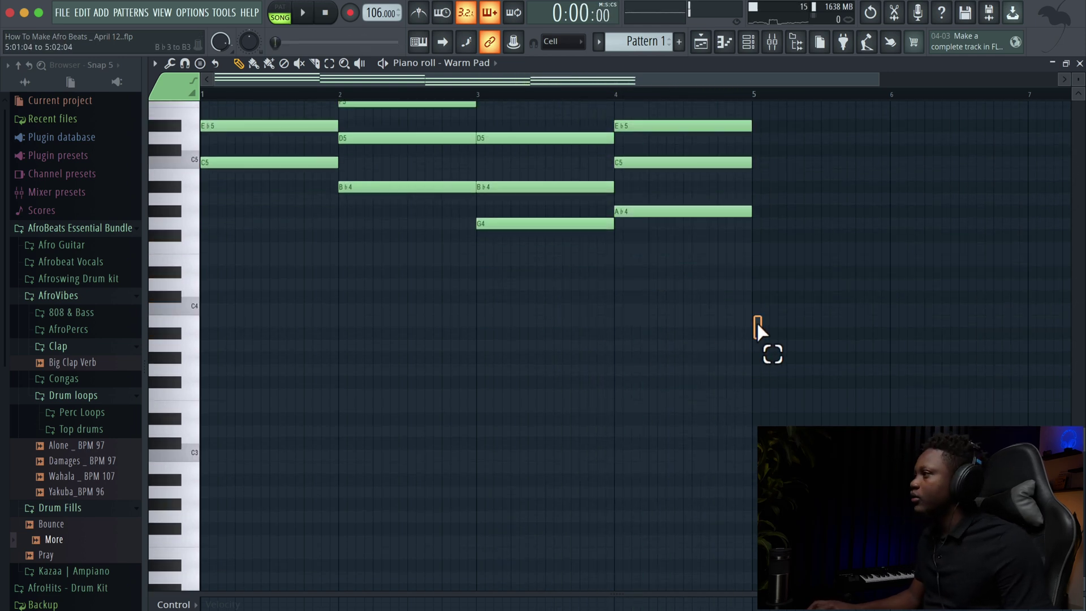
{"action": "left_click_drag", "start_coordinate": [758, 328], "coordinate": [677, 120]}
{"action": "scroll", "coordinate": [682, 226], "scroll_direction": "up", "scroll_amount": 5}
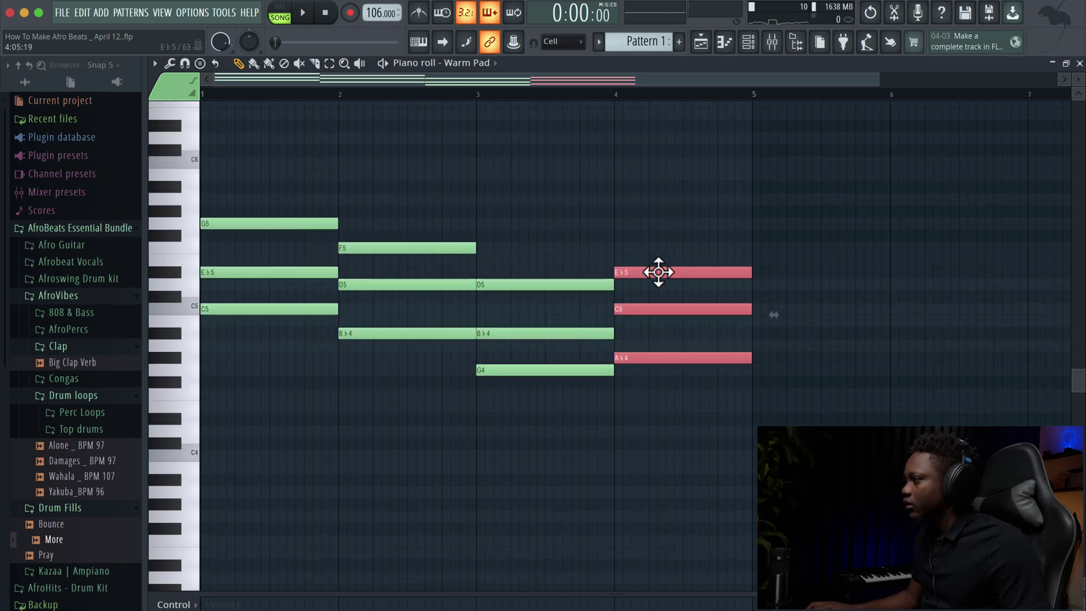
{"action": "left_click_drag", "start_coordinate": [658, 272], "coordinate": [727, 272]}
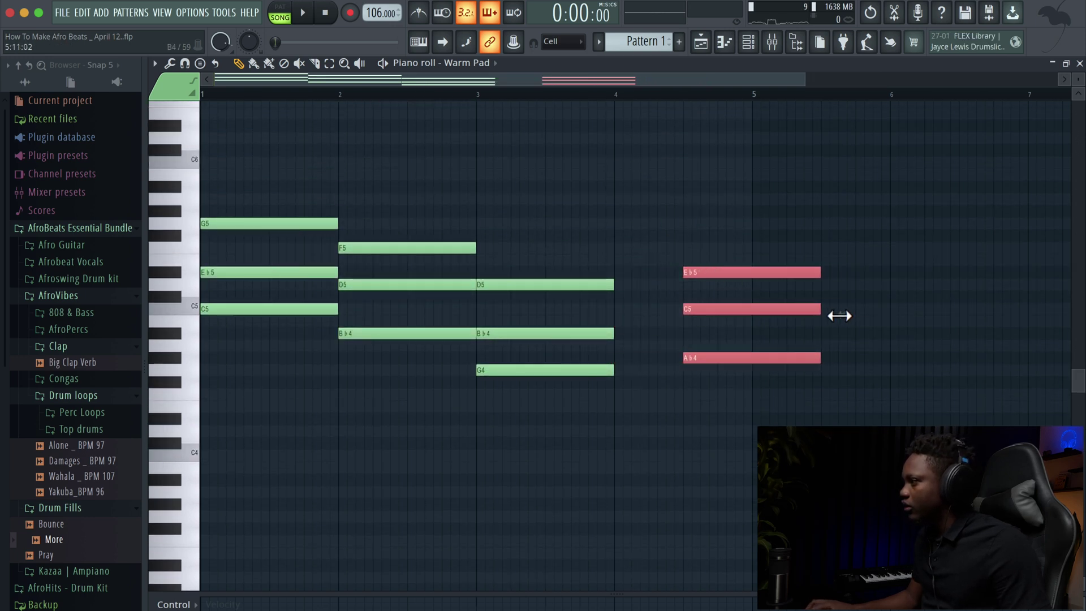
{"action": "left_click_drag", "start_coordinate": [840, 316], "coordinate": [782, 320]}
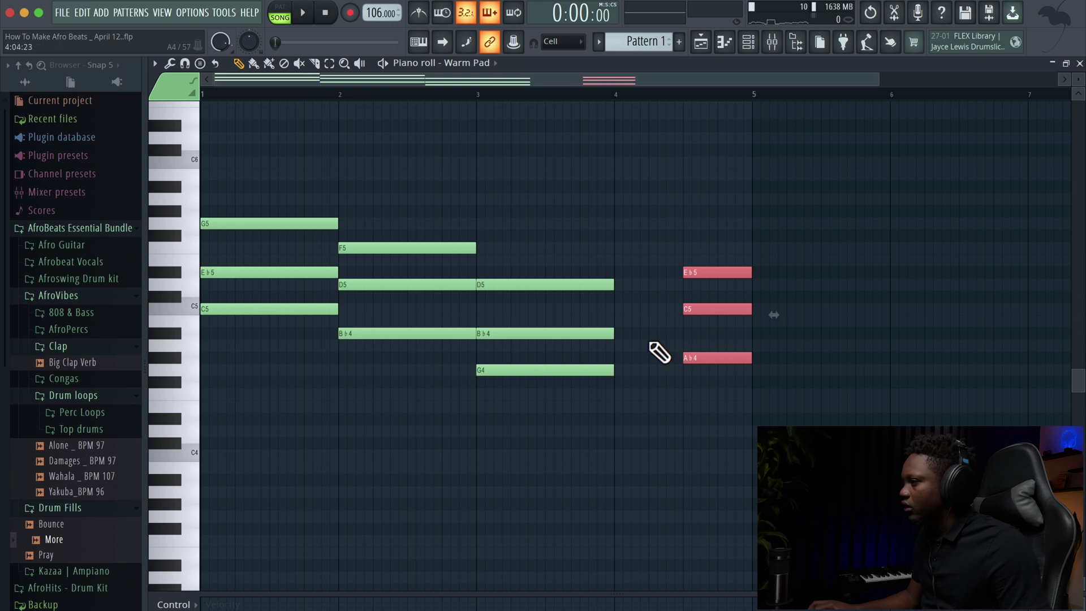
- Lengthen the three notes of the bar 3 chord to meet the start of the last chord, and audition the change
{"action": "left_click_drag", "start_coordinate": [625, 430], "coordinate": [677, 280]}
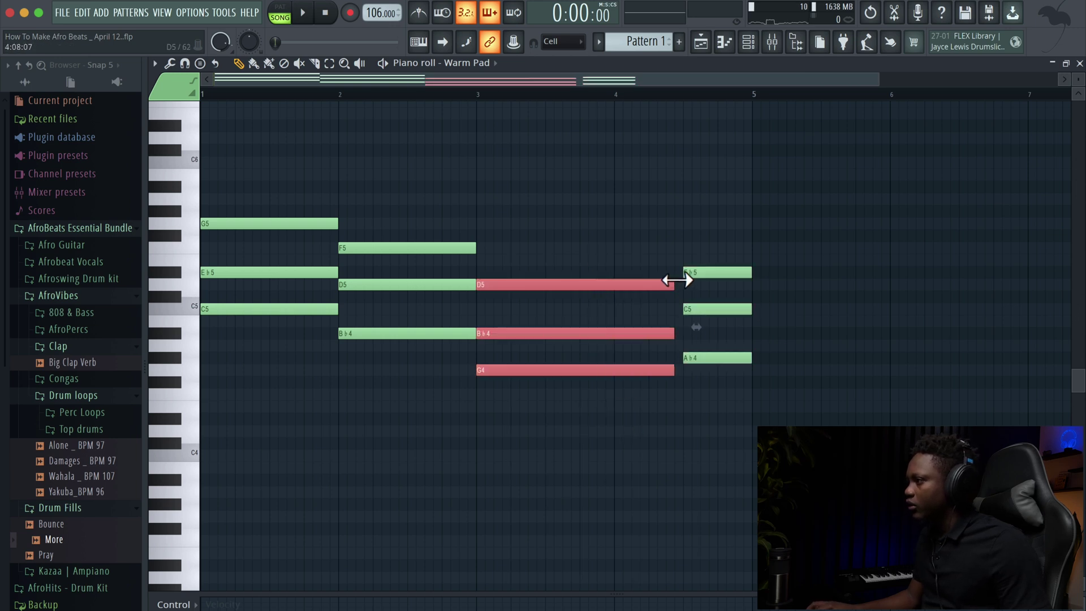
{"action": "key", "text": "space"}
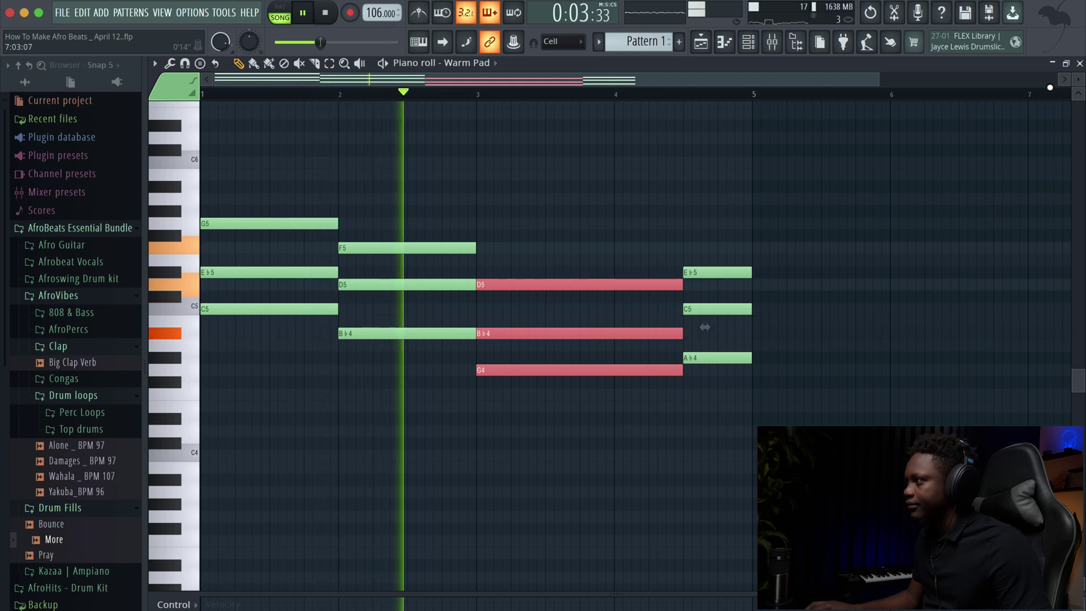
{"action": "key", "text": "space"}
{"action": "right_click", "coordinate": [676, 192]}
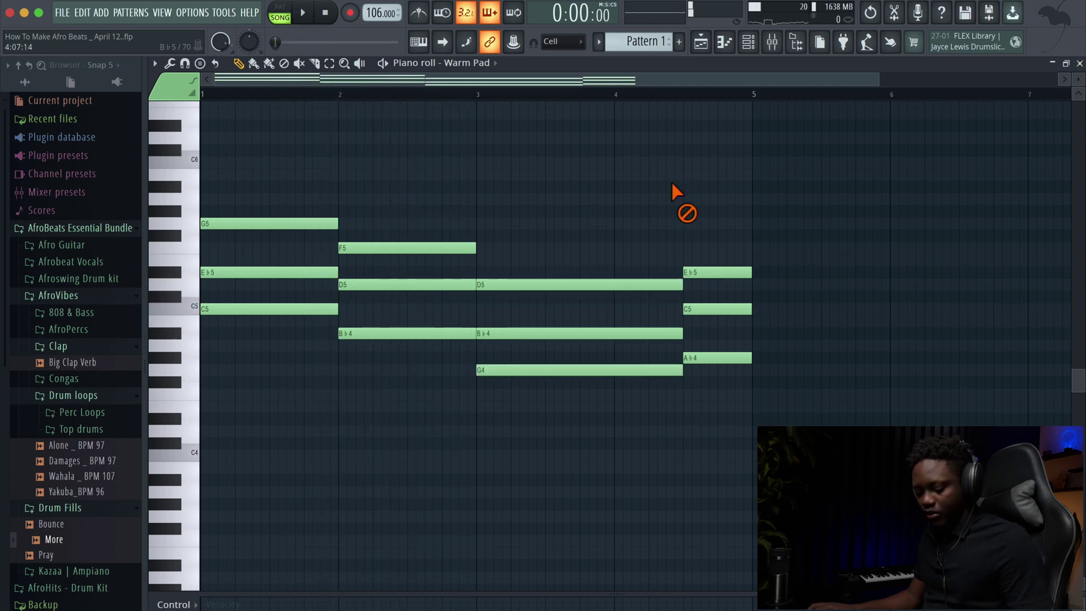
- Randomize the levels of the chord notes, and scale the levels with Multiply at 50% while listening
{"action": "key", "text": "alt+r"}
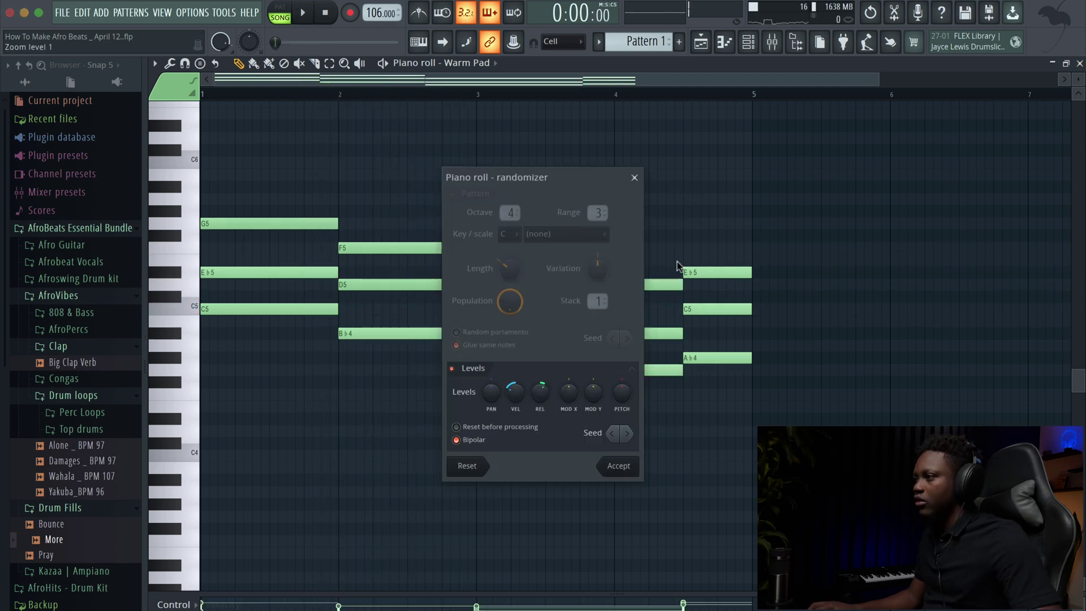
{"action": "left_click", "coordinate": [619, 465]}
{"action": "key", "text": "alt+x"}
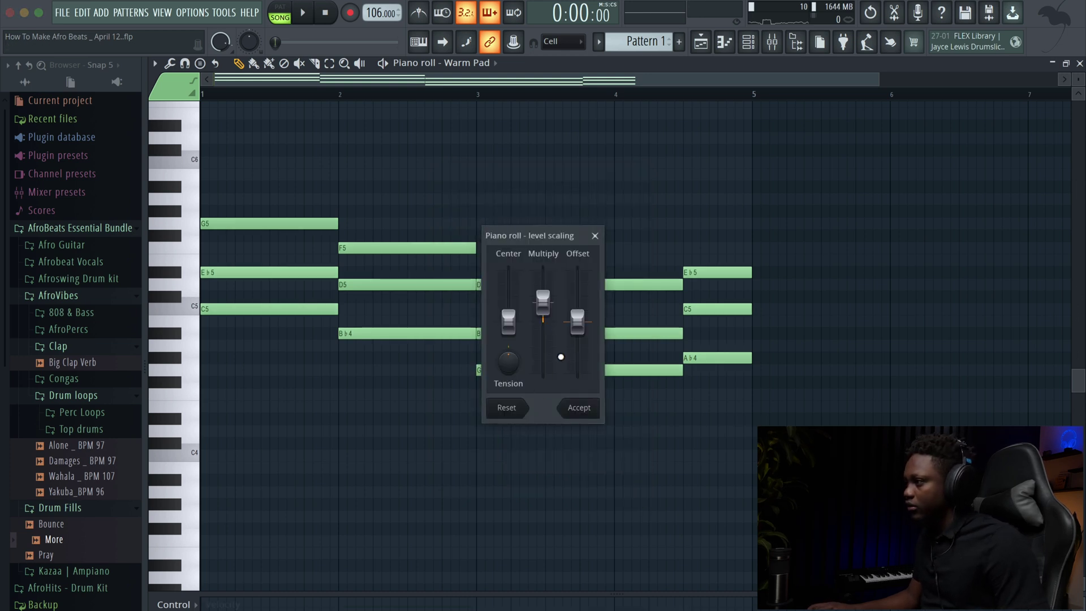
{"action": "key", "text": "space"}
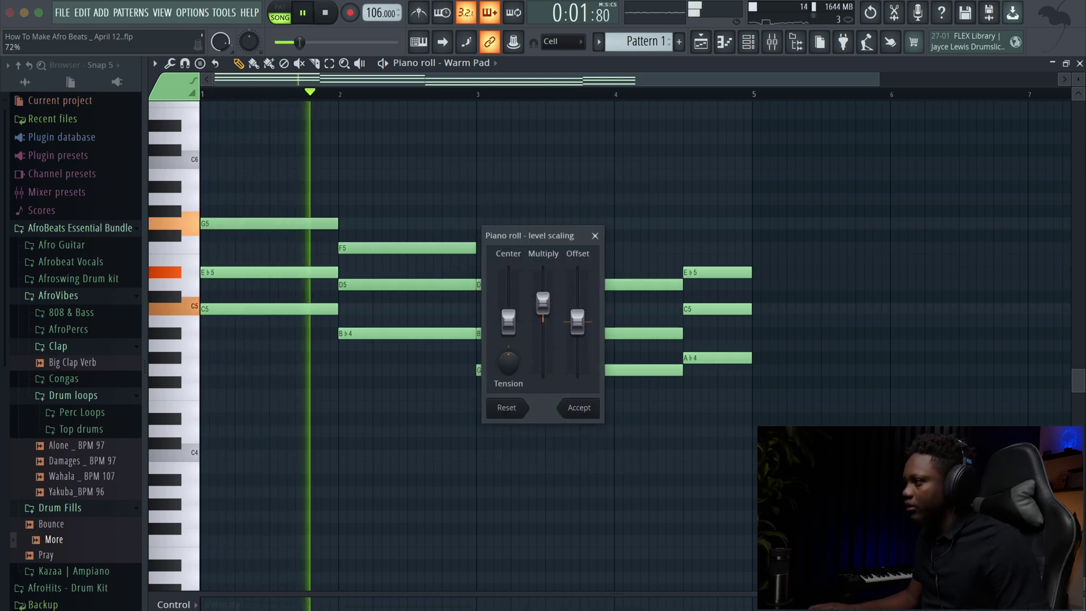
{"action": "left_click_drag", "start_coordinate": [543, 309], "coordinate": [559, 334]}
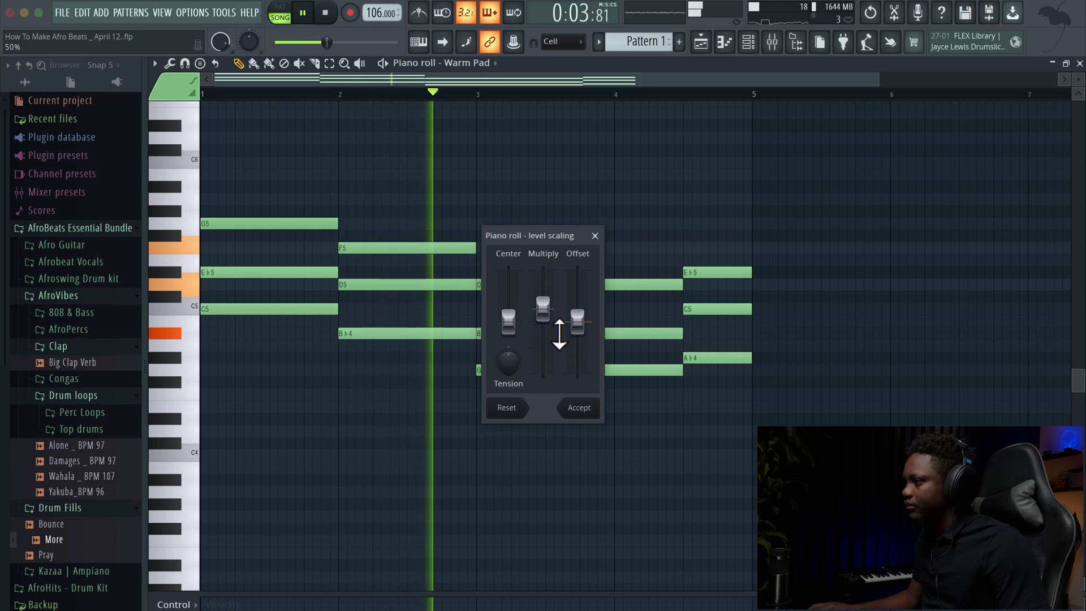
{"action": "left_click", "coordinate": [591, 411]}
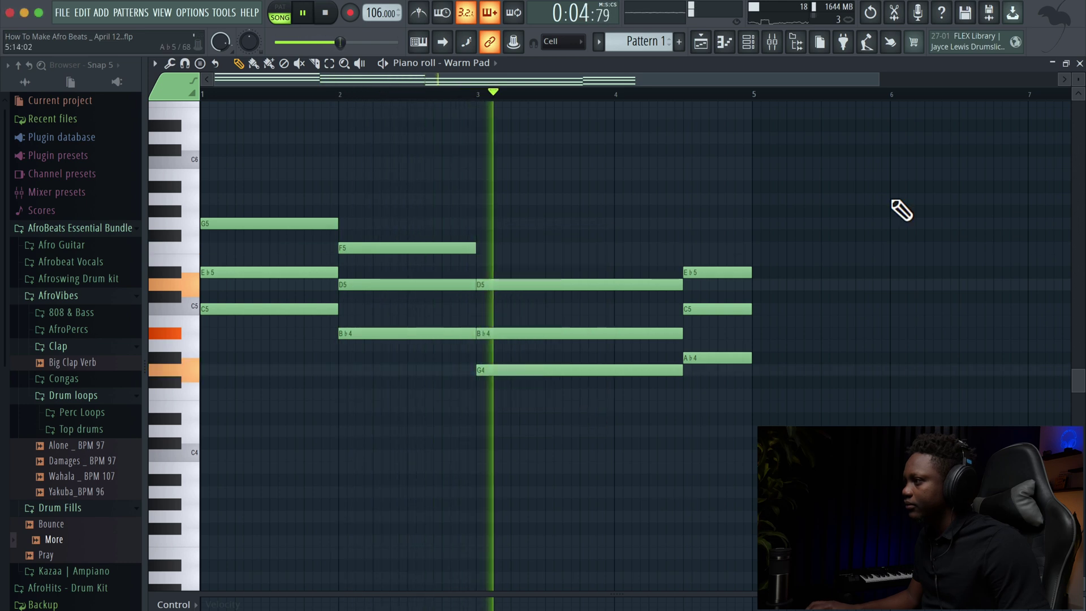
- Close the piano roll, stop playback, and add a new FLEX instrument channel
{"action": "left_click", "coordinate": [1080, 64]}
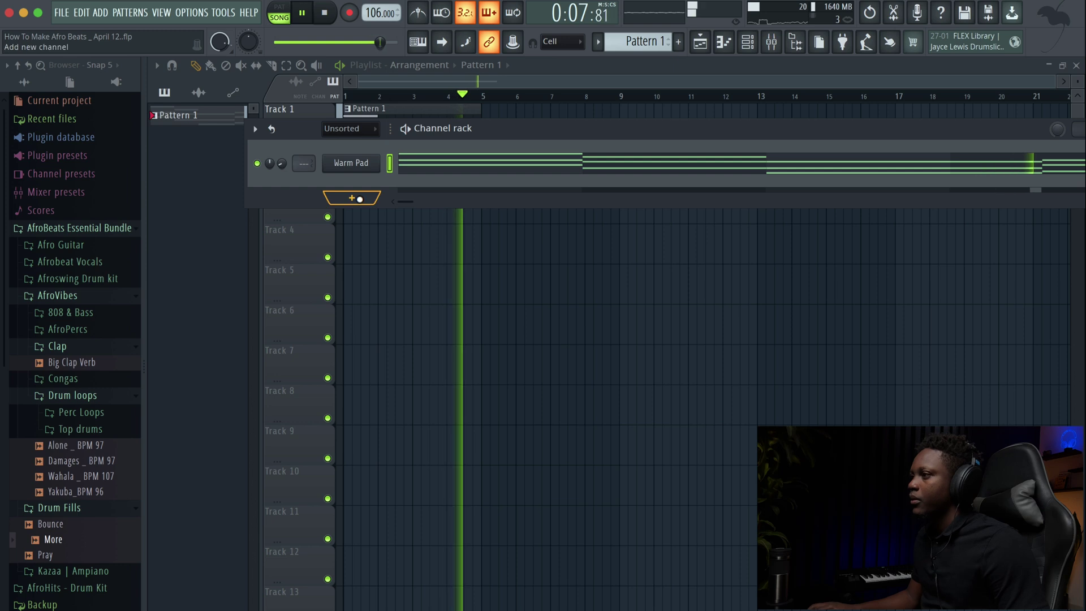
{"action": "key", "text": "space"}
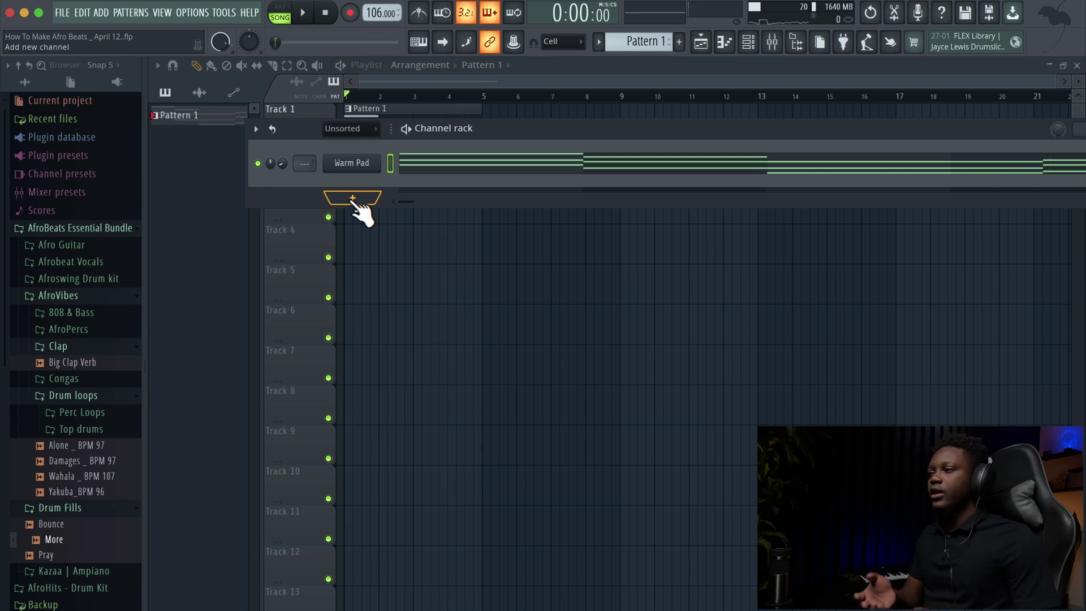
{"action": "left_click", "coordinate": [352, 199]}
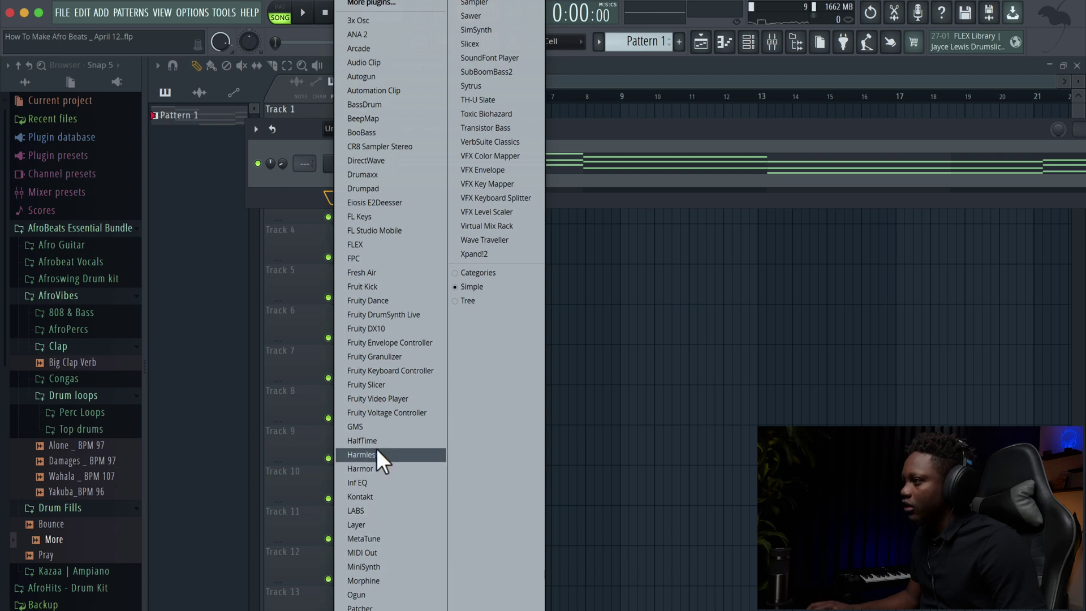
{"action": "left_click", "coordinate": [368, 244]}
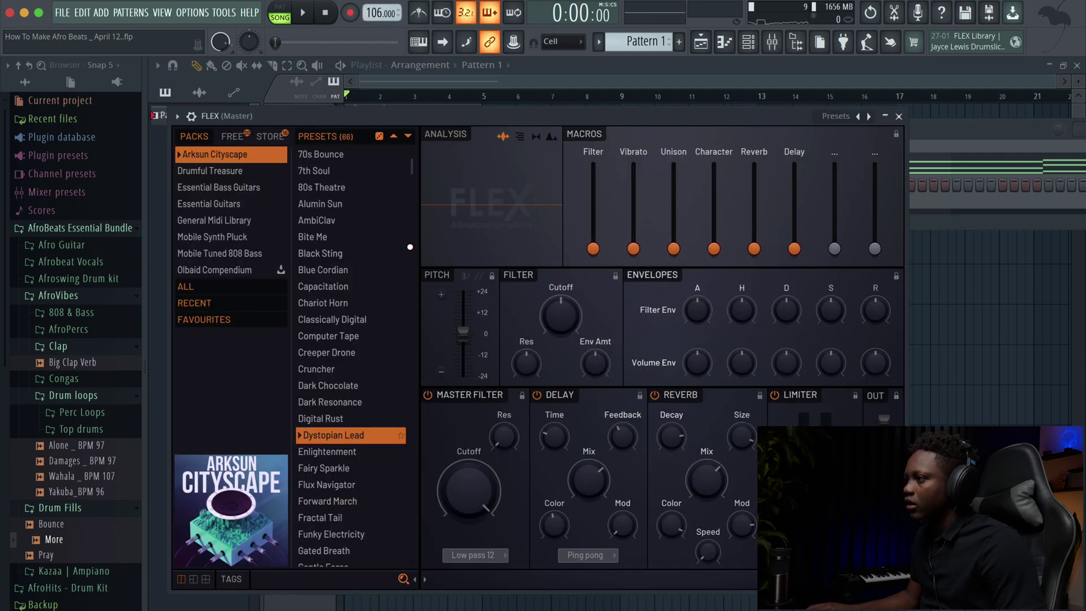
- Load the Dark Star Hybrid preset from the Essential Guitars pack and enable the typing keyboard to try the sound
{"action": "left_click", "coordinate": [200, 204]}
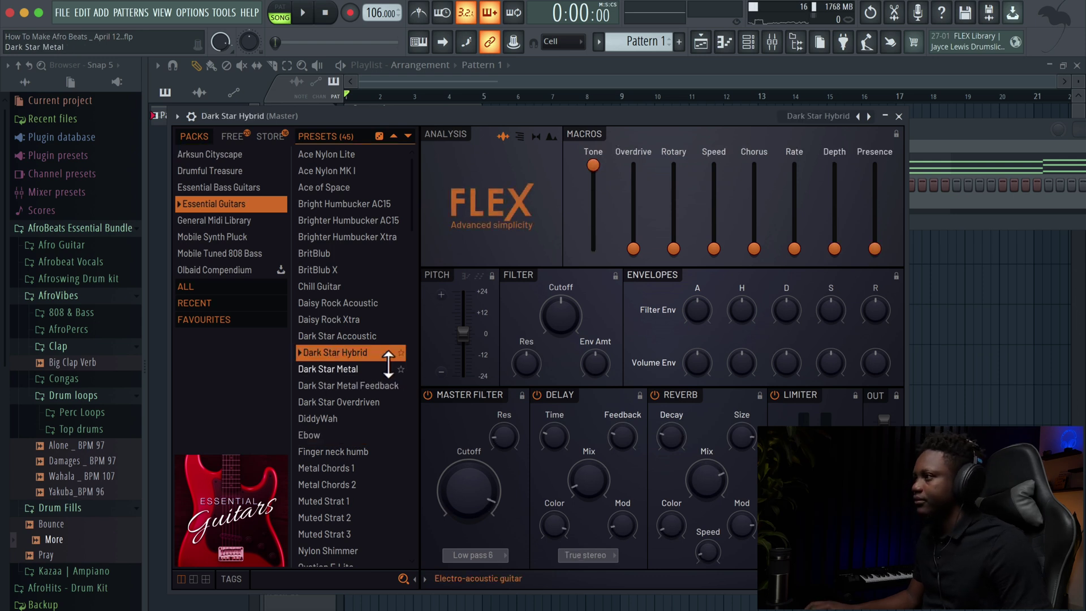
{"action": "left_click", "coordinate": [418, 41]}
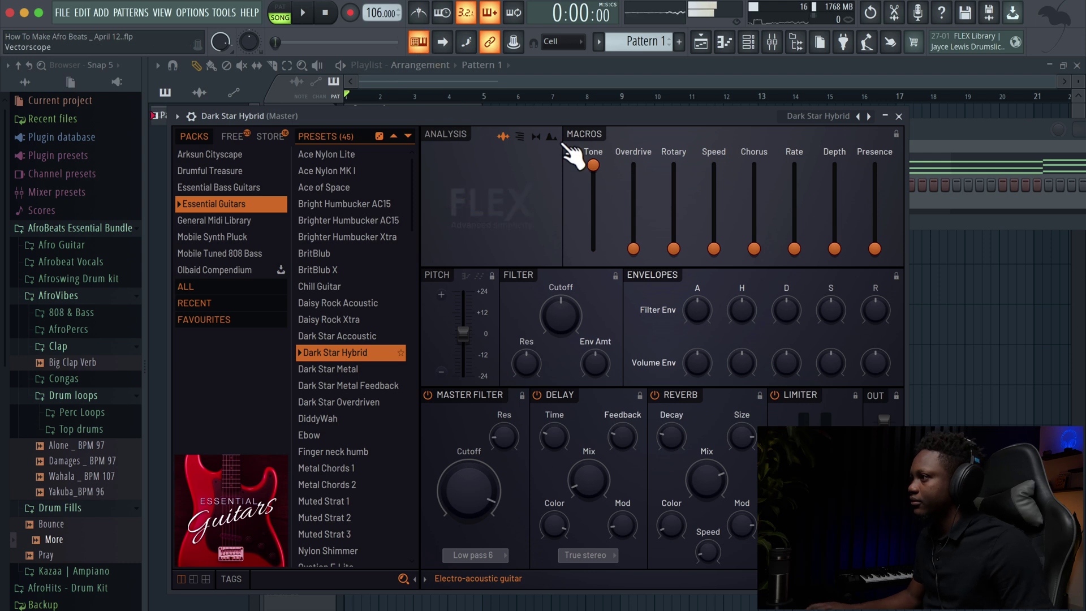
{"action": "key", "text": "F6"}
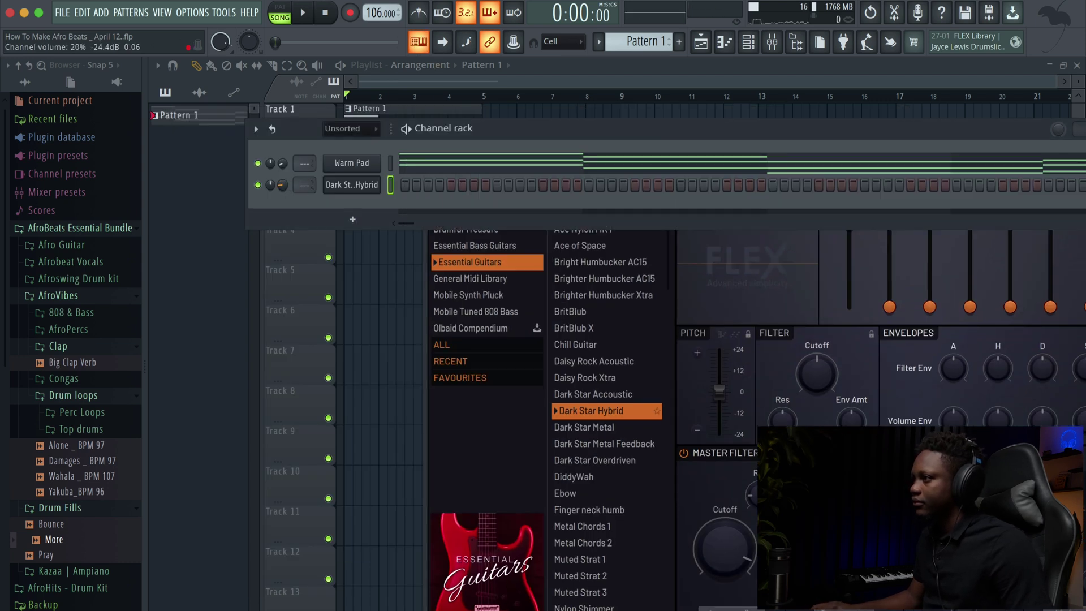
{"action": "left_click", "coordinate": [773, 257]}
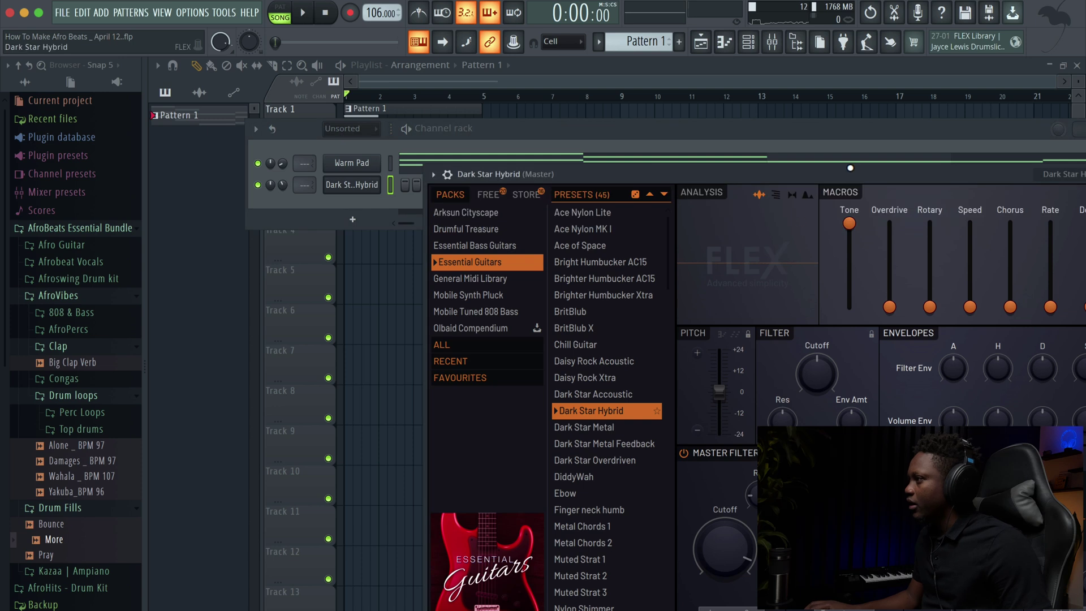
- Raise the Speed, Chorus and Depth macros of the guitar preset, and open the channel's piano roll
{"action": "left_click_drag", "start_coordinate": [850, 167], "coordinate": [499, 125]}
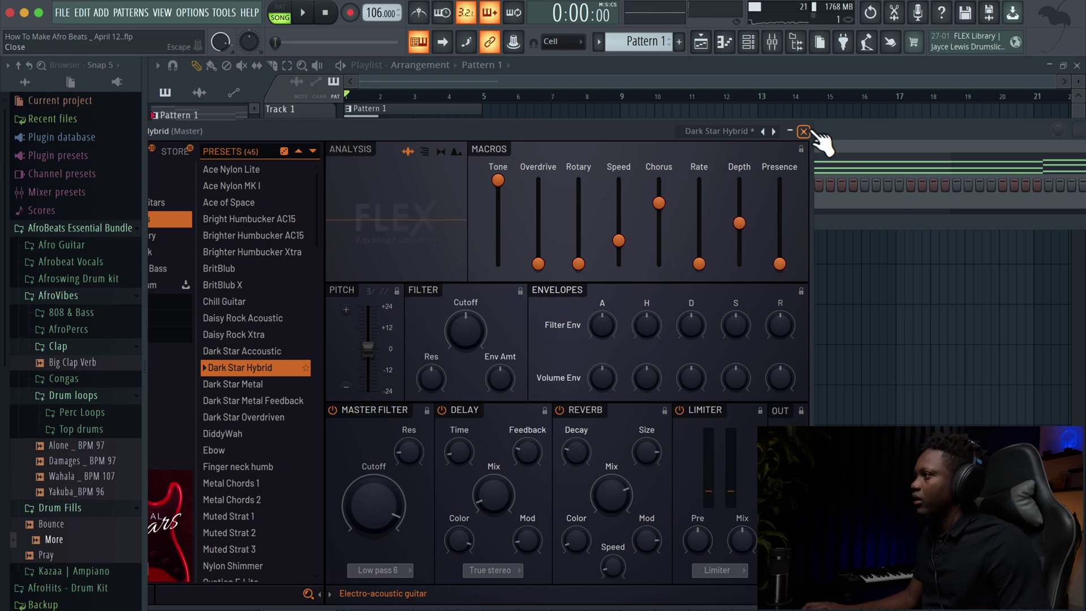
{"action": "left_click", "coordinate": [803, 131]}
{"action": "right_click", "coordinate": [408, 180]}
{"action": "left_click", "coordinate": [444, 191]}
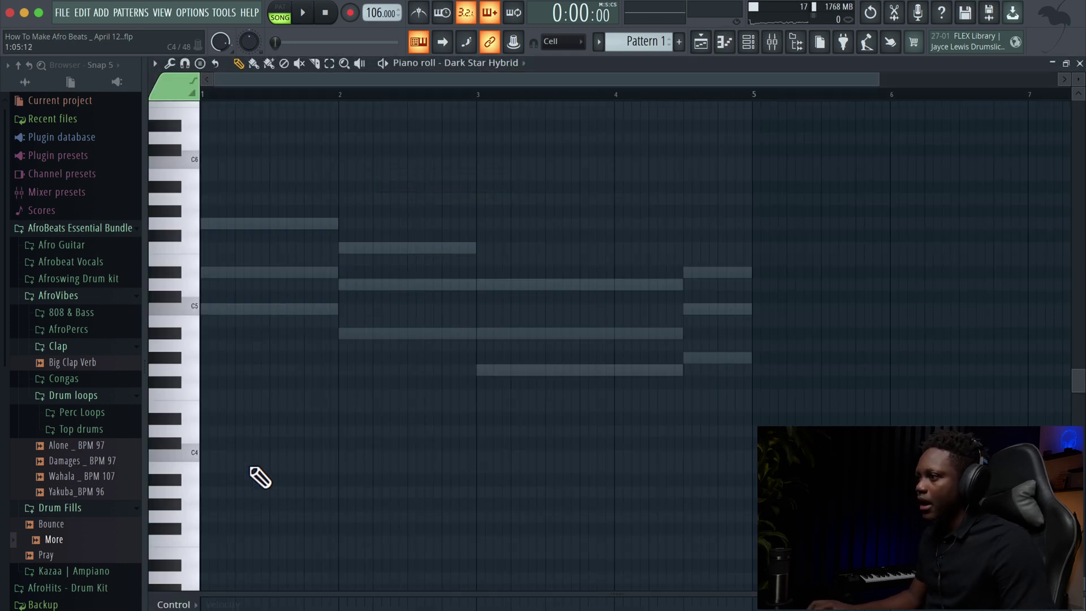
- Add a C4 note at the start of bar 1 and shorten it to two steps
{"action": "left_click", "coordinate": [207, 456]}
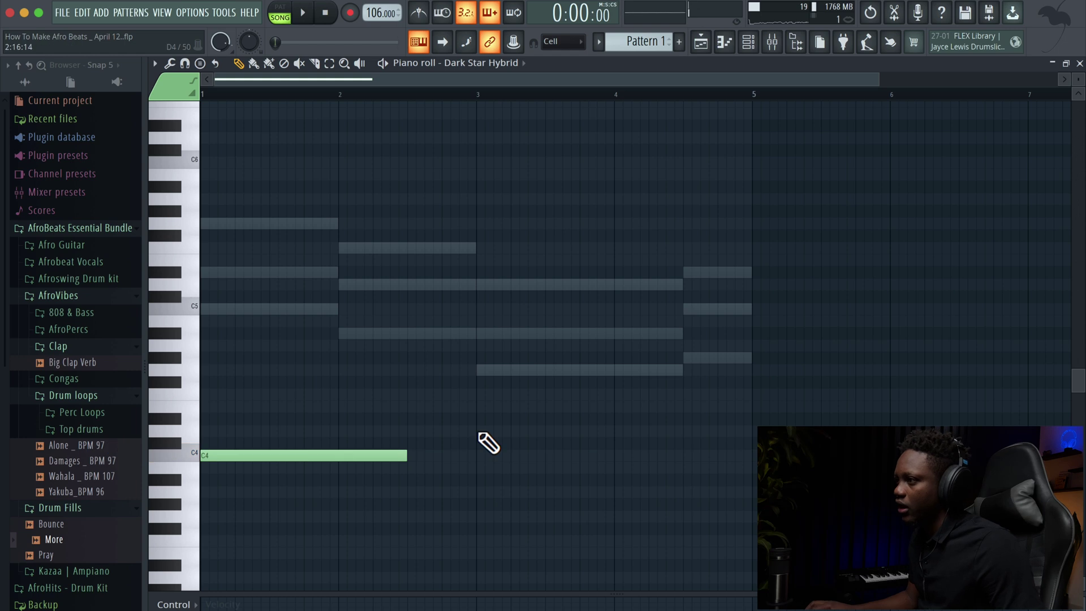
{"action": "left_click_drag", "start_coordinate": [880, 79], "coordinate": [496, 170]}
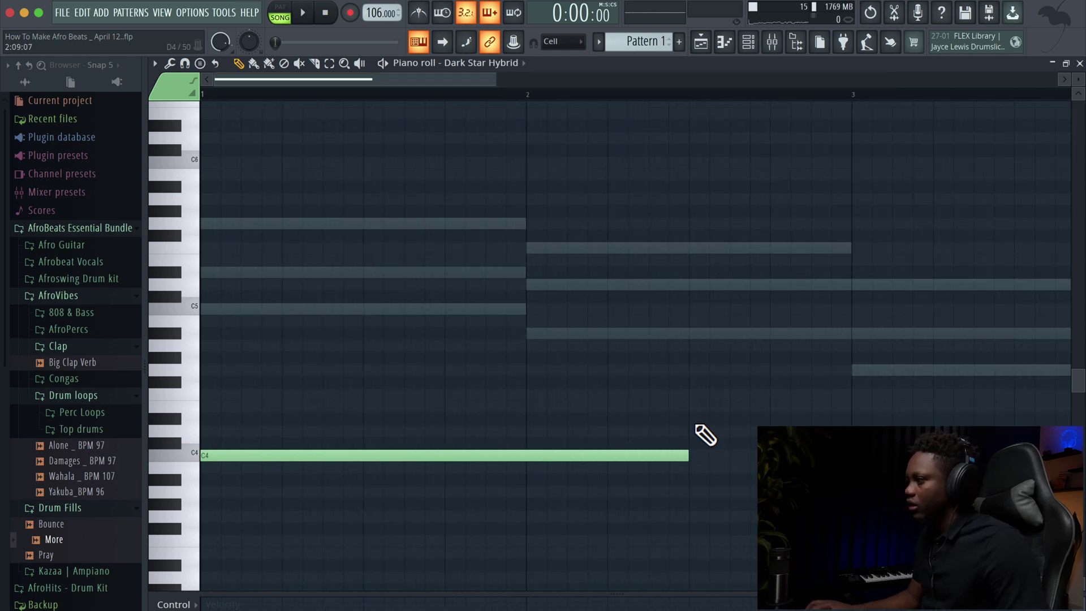
{"action": "left_click_drag", "start_coordinate": [687, 454], "coordinate": [300, 431]}
{"action": "scroll", "coordinate": [251, 436], "scroll_direction": "up", "scroll_amount": 5}
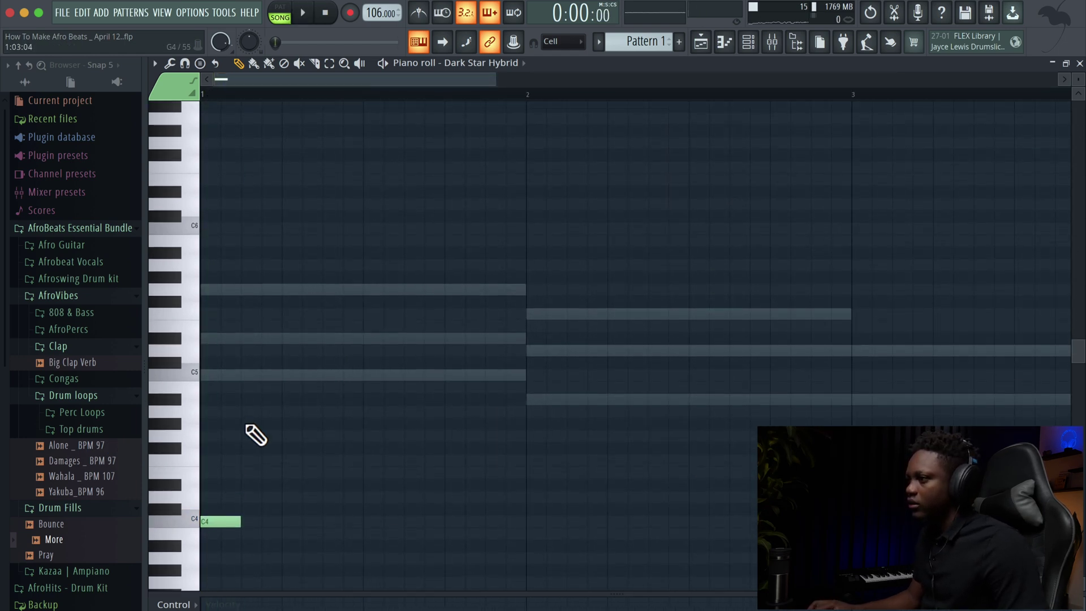
{"action": "scroll", "coordinate": [247, 460], "scroll_direction": "down", "scroll_amount": 5}
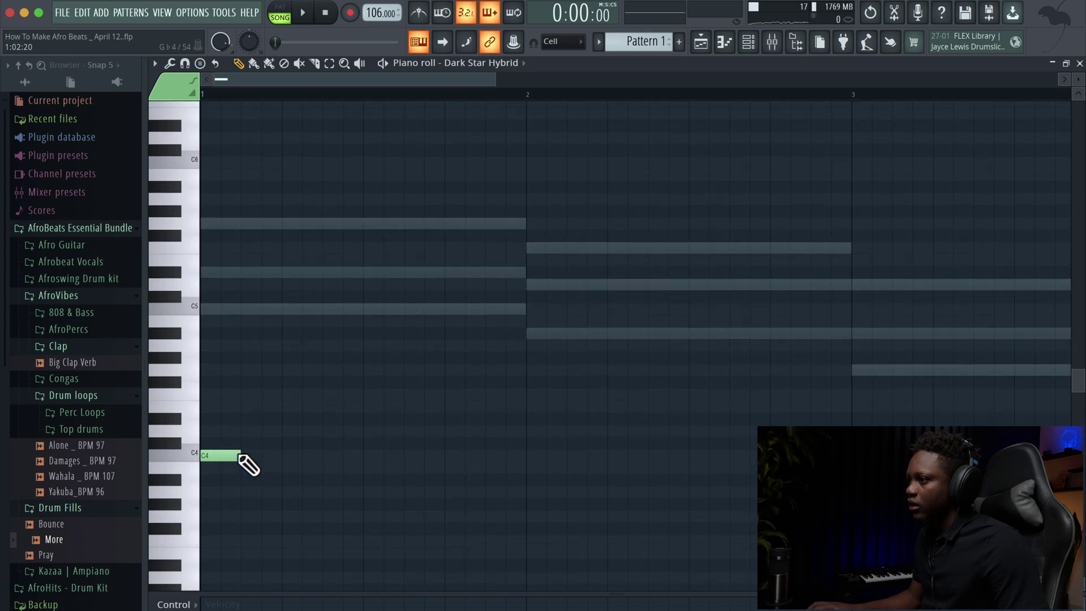
- Add staggered two-step G4, E♭5 and C5 notes after the C4 in bar 1, auditioning the phrase
{"action": "left_click", "coordinate": [249, 376]}
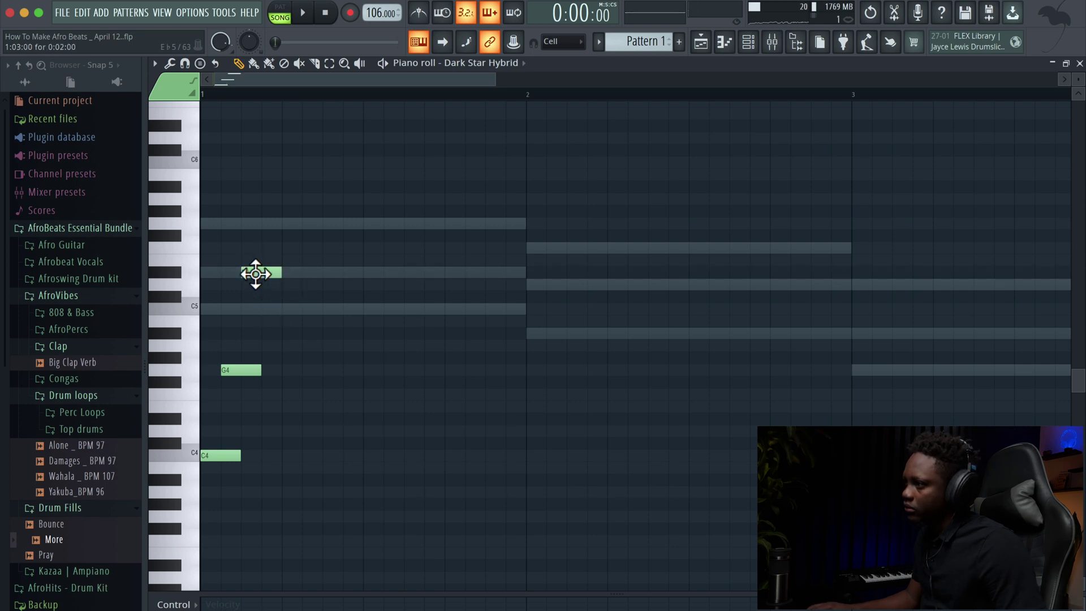
{"action": "mouse_move", "coordinate": [256, 274]}
{"action": "left_mouse_down"}
{"action": "mouse_move", "coordinate": [298, 269]}
{"action": "mouse_move", "coordinate": [276, 273]}
{"action": "left_mouse_up"}
{"action": "key", "text": "space"}
{"action": "key", "text": "space"}
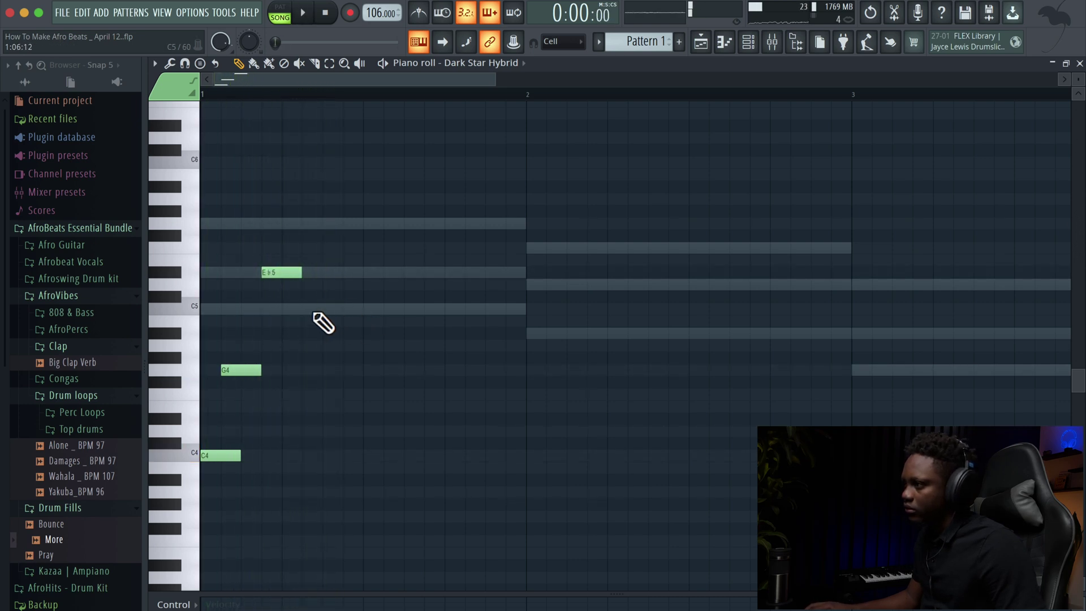
{"action": "key", "text": "space"}
{"action": "left_click_drag", "start_coordinate": [324, 309], "coordinate": [343, 309]}
{"action": "key", "text": "space"}
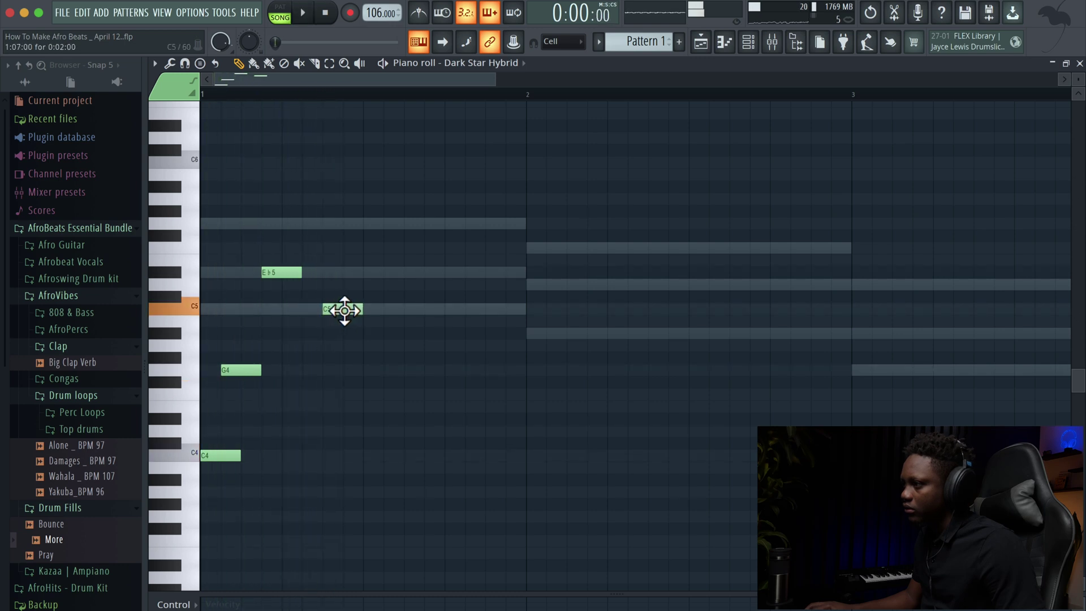
{"action": "key", "text": "space"}
- Lengthen the C4, G4 and E♭5 notes to meet the start of the C5, and shorten the C5 to one step
{"action": "left_click_drag", "start_coordinate": [299, 272], "coordinate": [332, 274]}
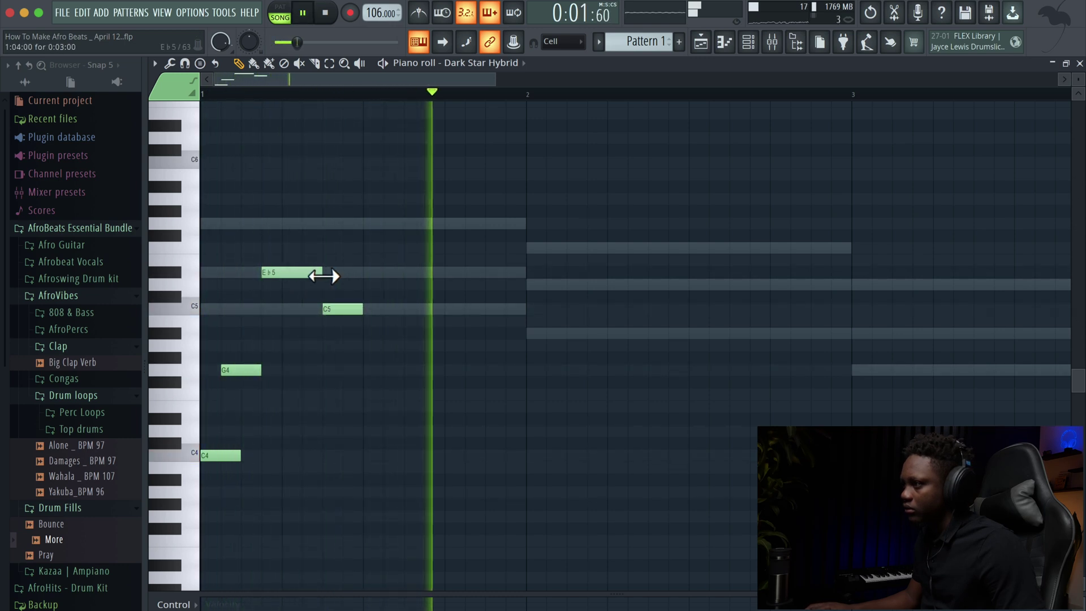
{"action": "key", "text": "space"}
{"action": "key", "text": "space"}
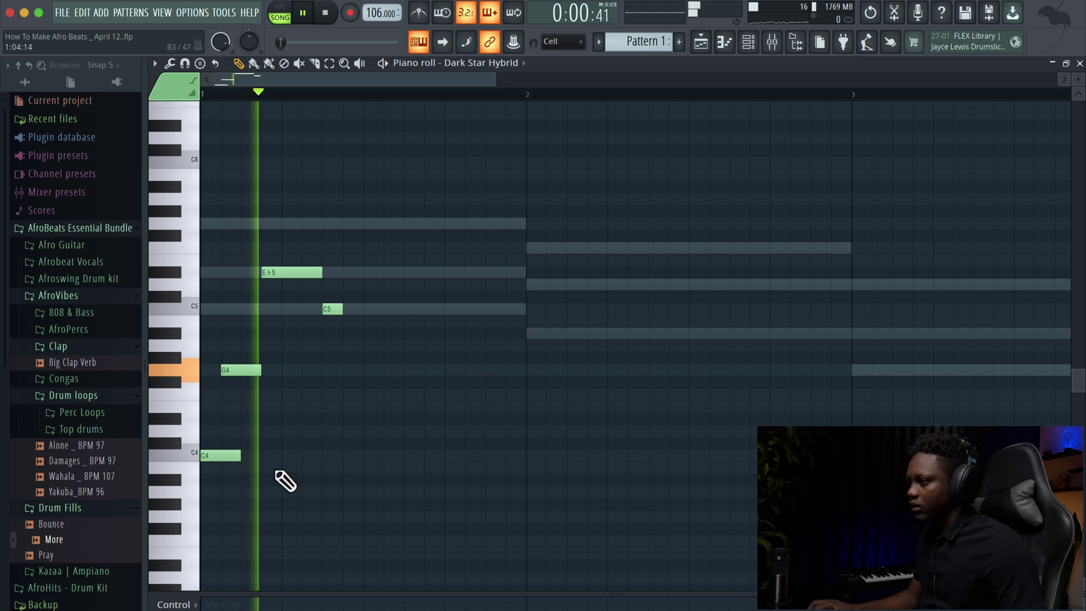
{"action": "key", "text": "space"}
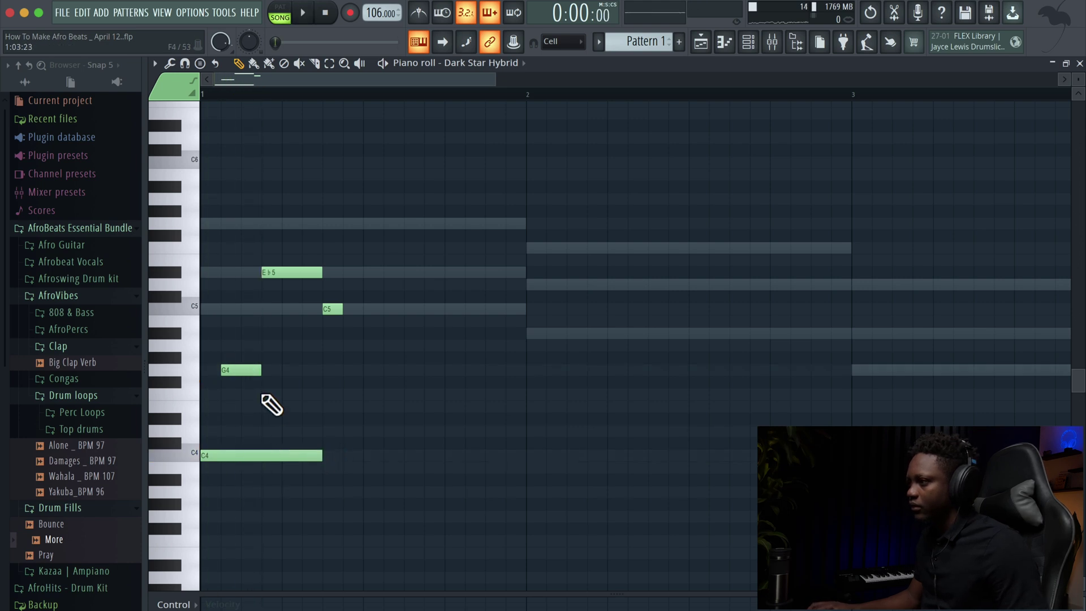
{"action": "left_click_drag", "start_coordinate": [259, 371], "coordinate": [332, 371]}
{"action": "key", "text": "space"}
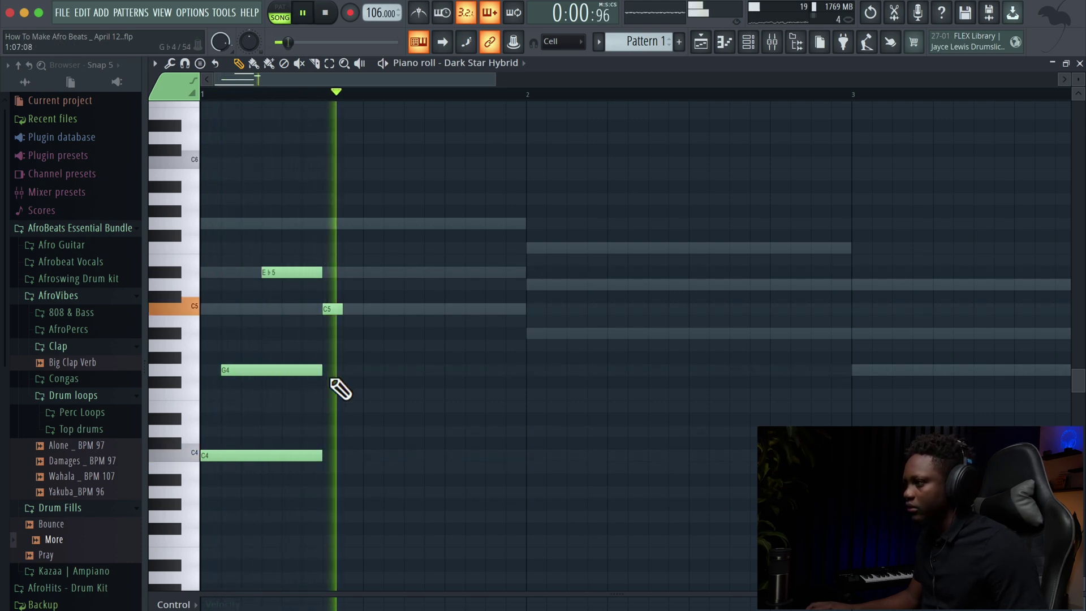
{"action": "key", "text": "space"}
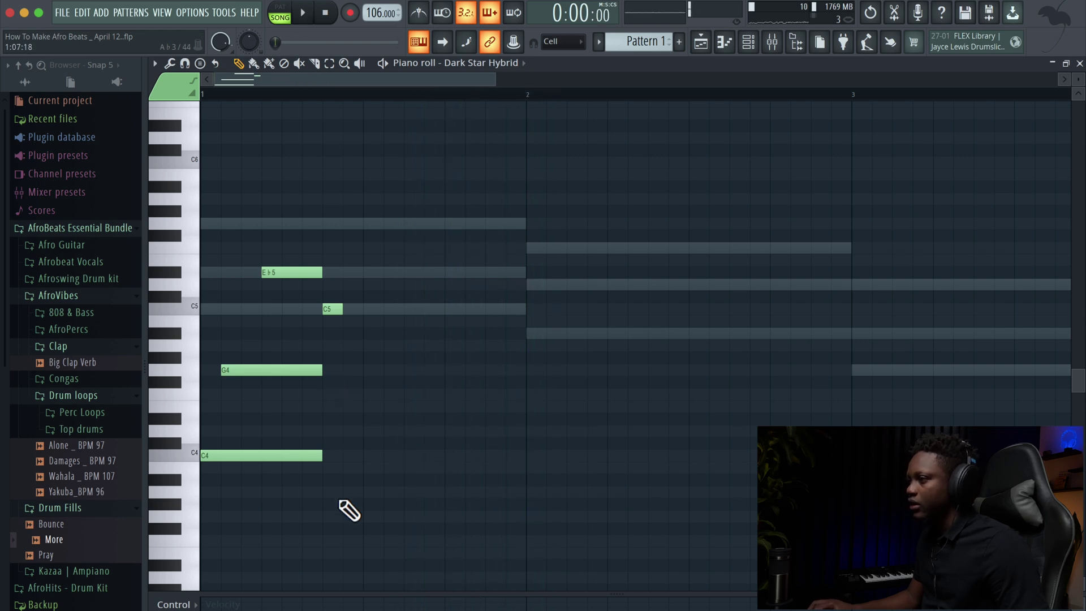
- Duplicate the bar 1 figure to bar 2 starting on B♭3, raise its highest note to D5, and audition it
{"action": "left_click_drag", "start_coordinate": [302, 427], "coordinate": [203, 187]}
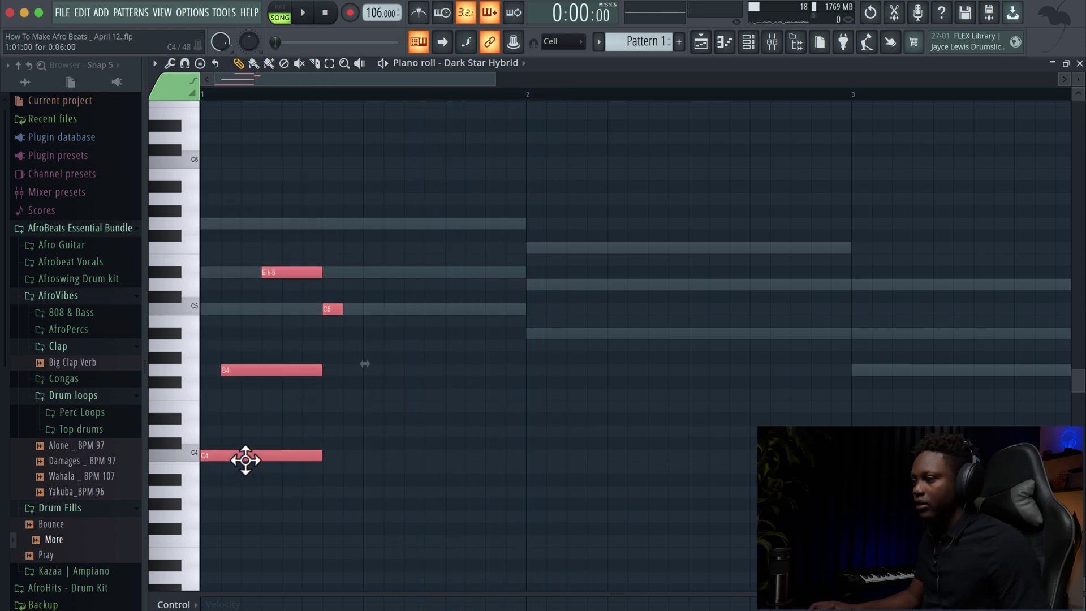
{"action": "key", "text": "ctrl+b"}
{"action": "left_click_drag", "start_coordinate": [397, 465], "coordinate": [560, 490]}
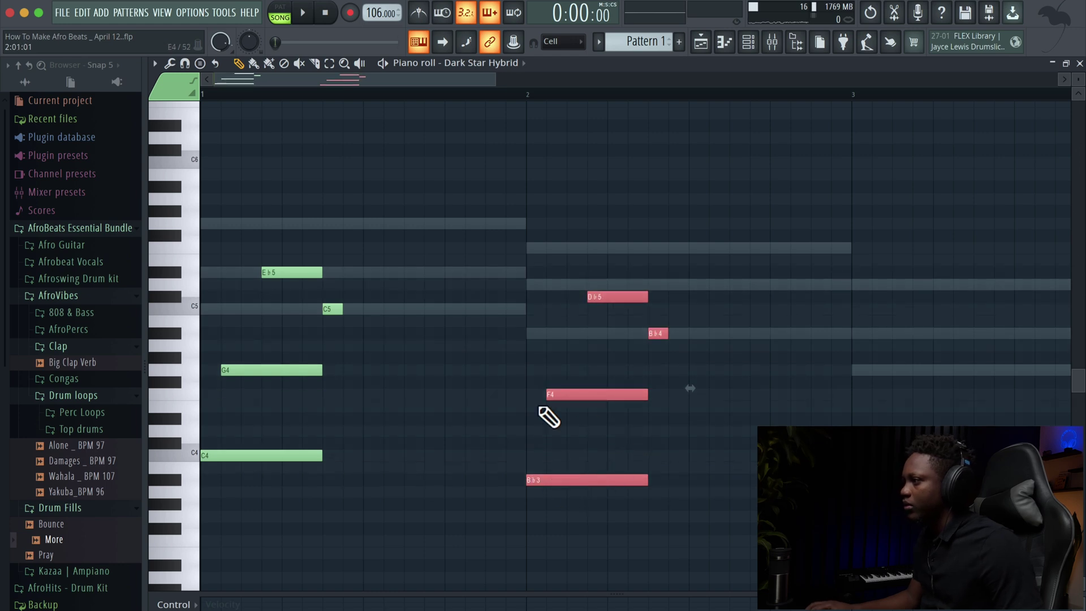
{"action": "left_click", "coordinate": [608, 312]}
{"action": "left_click_drag", "start_coordinate": [610, 294], "coordinate": [612, 286]}
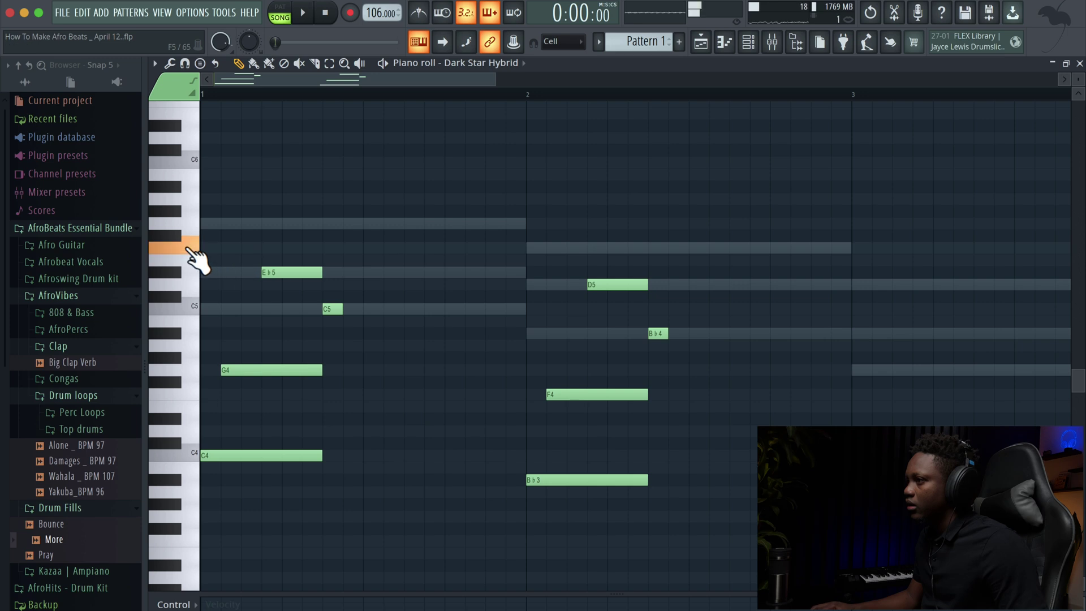
{"action": "key", "text": "space"}
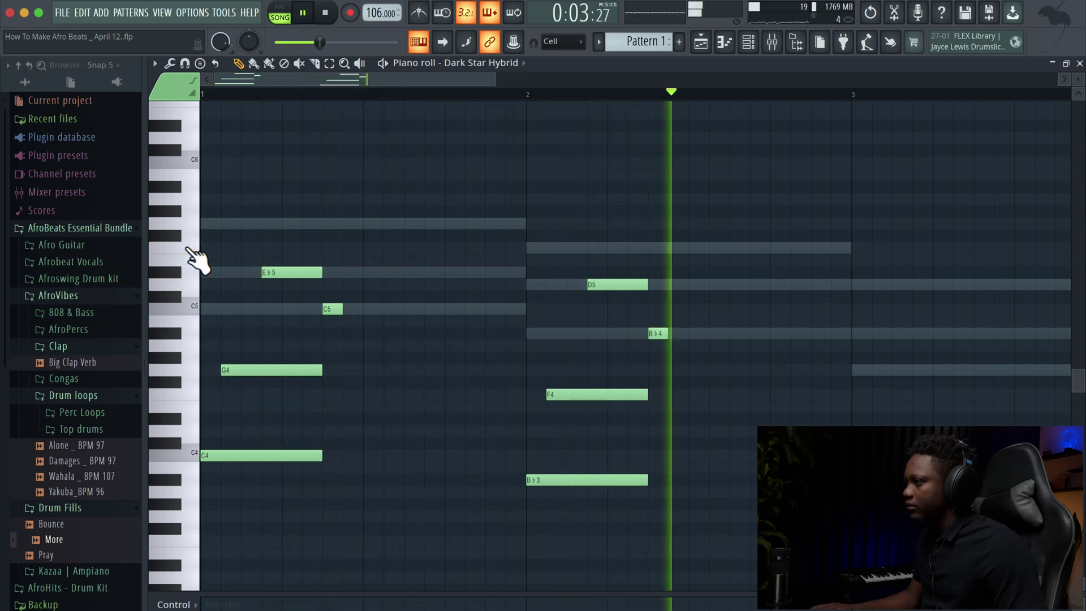
{"action": "key", "text": "space"}
- Add a three-step F4 and a three-step G4 back to back at the end of bar 2, and play the pattern
{"action": "left_click", "coordinate": [737, 334]}
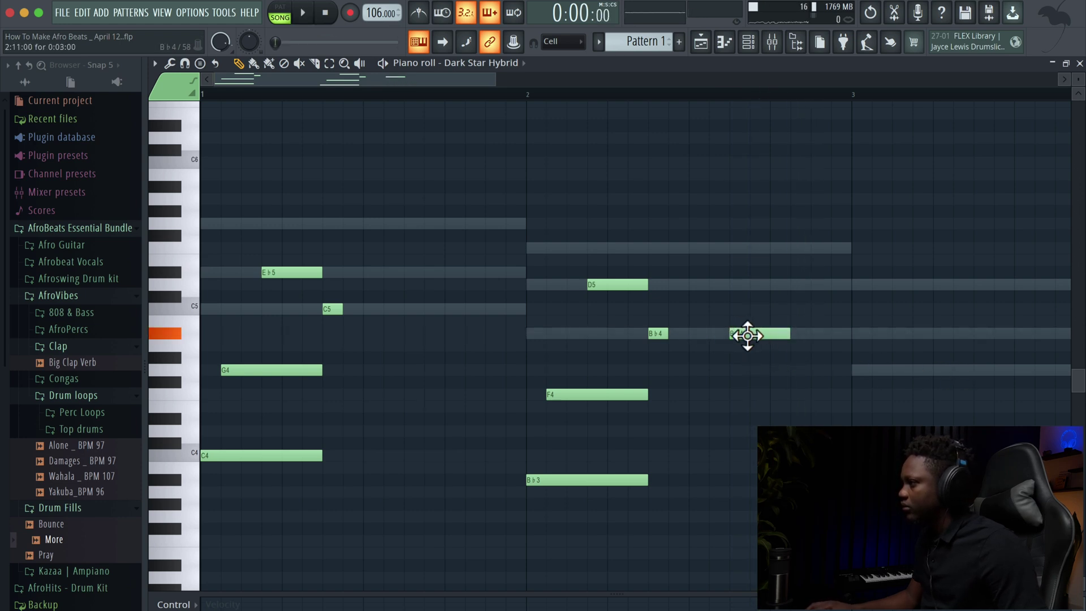
{"action": "left_click_drag", "start_coordinate": [747, 336], "coordinate": [752, 405]}
{"action": "left_click", "coordinate": [814, 370]}
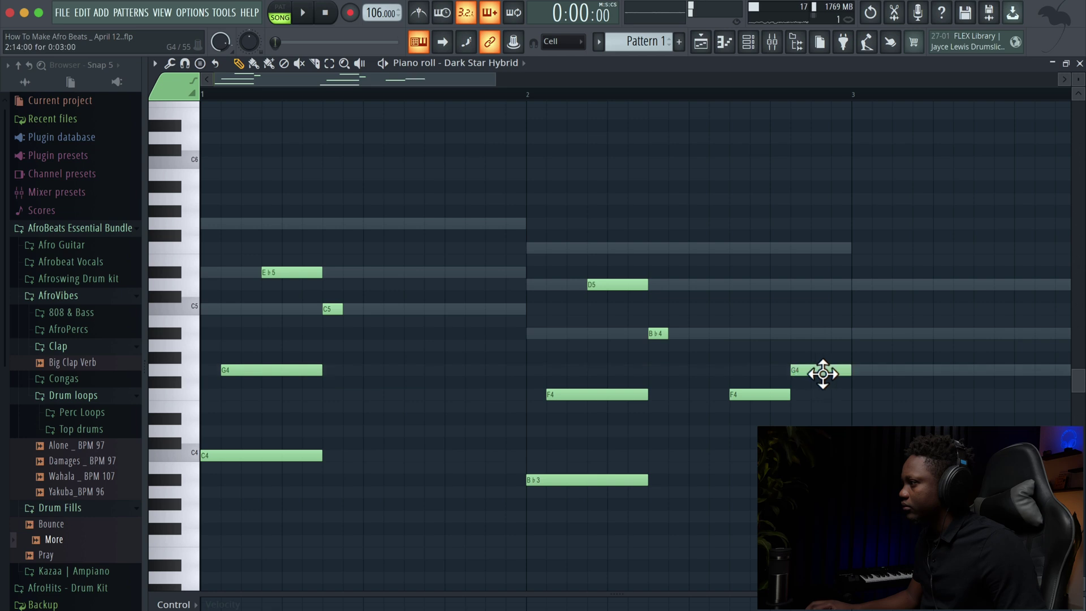
{"action": "key", "text": "space"}
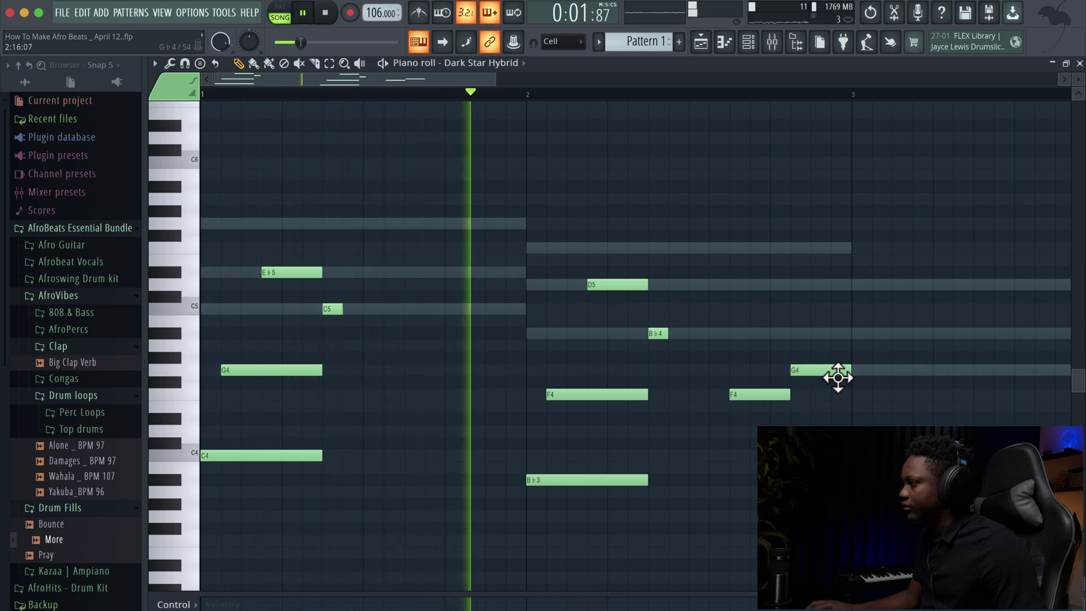
- Shorten the G4 at the end of bar 2 to one step and place it one step later, listening to the result
{"action": "left_click_drag", "start_coordinate": [852, 369], "coordinate": [820, 384]}
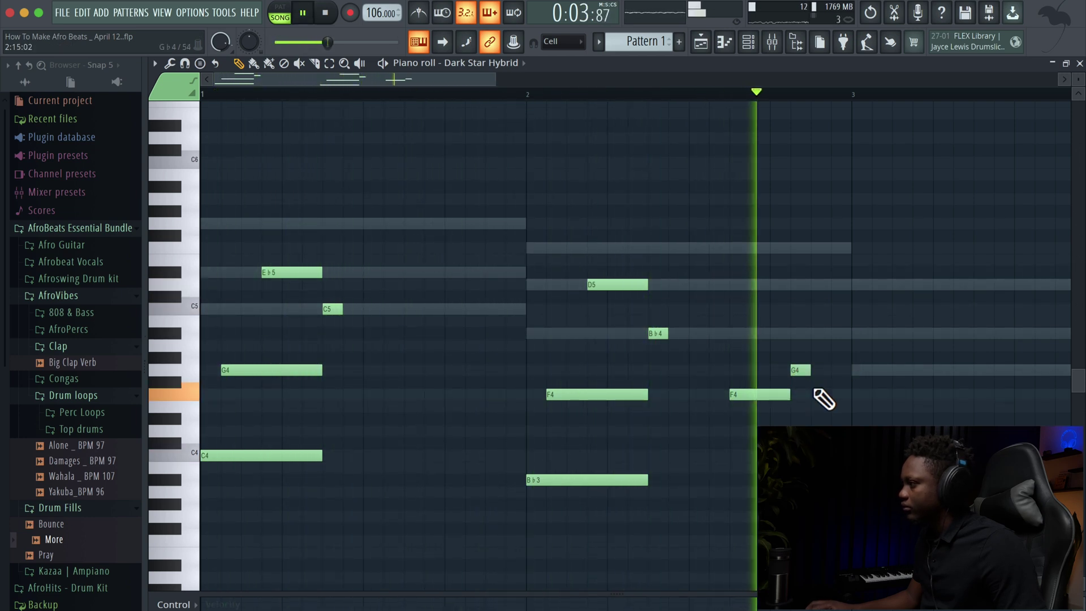
{"action": "key", "text": "space"}
{"action": "right_click", "coordinate": [796, 371]}
{"action": "left_click", "coordinate": [815, 370]}
{"action": "key", "text": "space"}
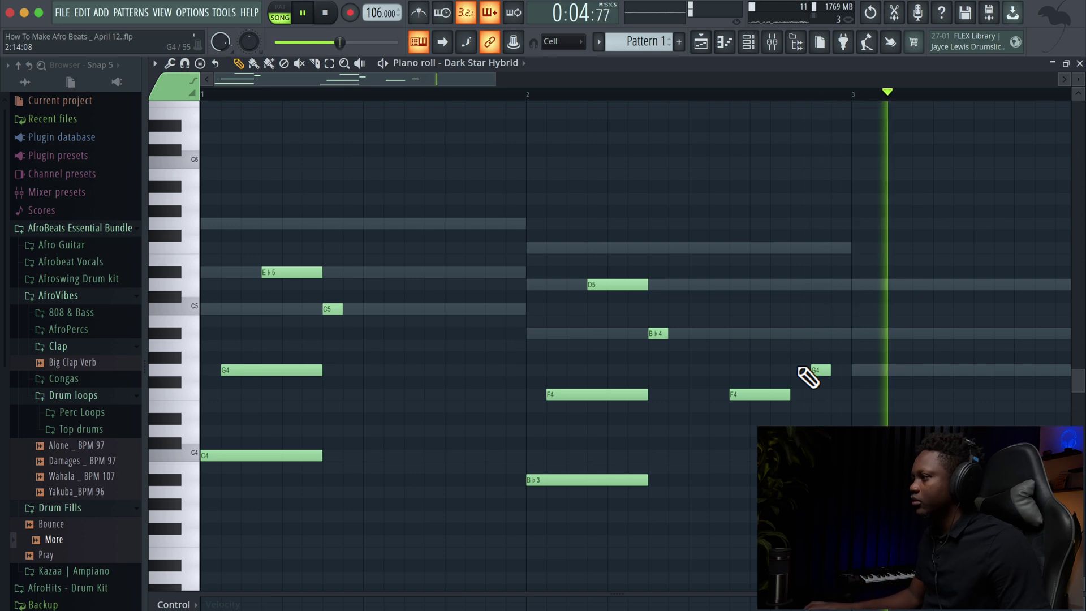
- Copy the four-note bar 1 figure to the start of bar 3, transposed to begin on G3, and play it
{"action": "left_click_drag", "start_coordinate": [444, 546], "coordinate": [253, 241]}
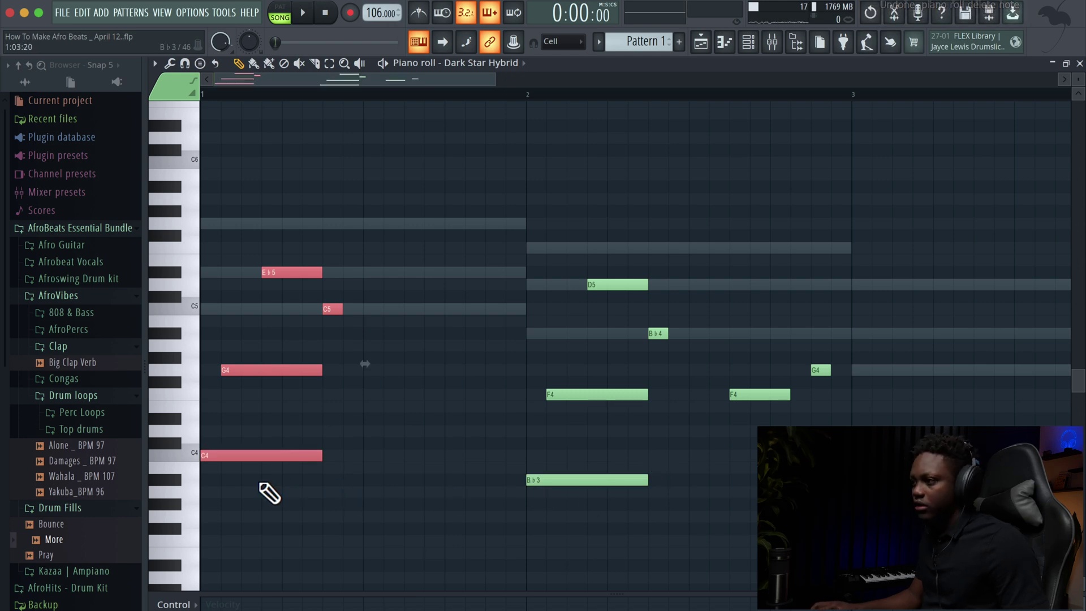
{"action": "left_click_drag", "start_coordinate": [237, 456], "coordinate": [868, 468]}
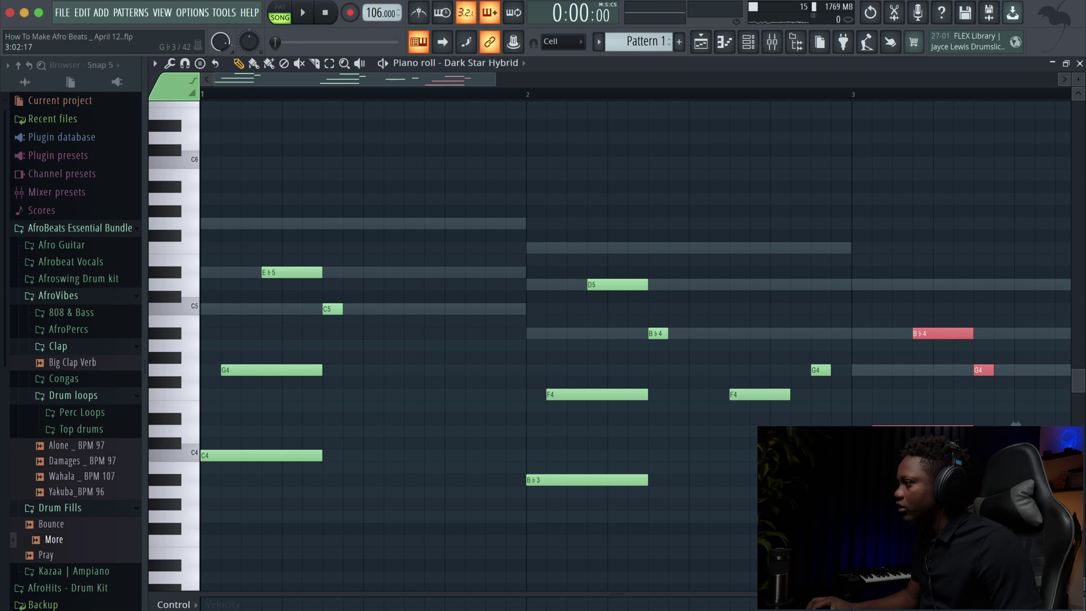
{"action": "key", "text": "space"}
- Duplicate the G3 figure from bar 3 to the start of bar 4
{"action": "left_click_drag", "start_coordinate": [504, 85], "coordinate": [675, 165]}
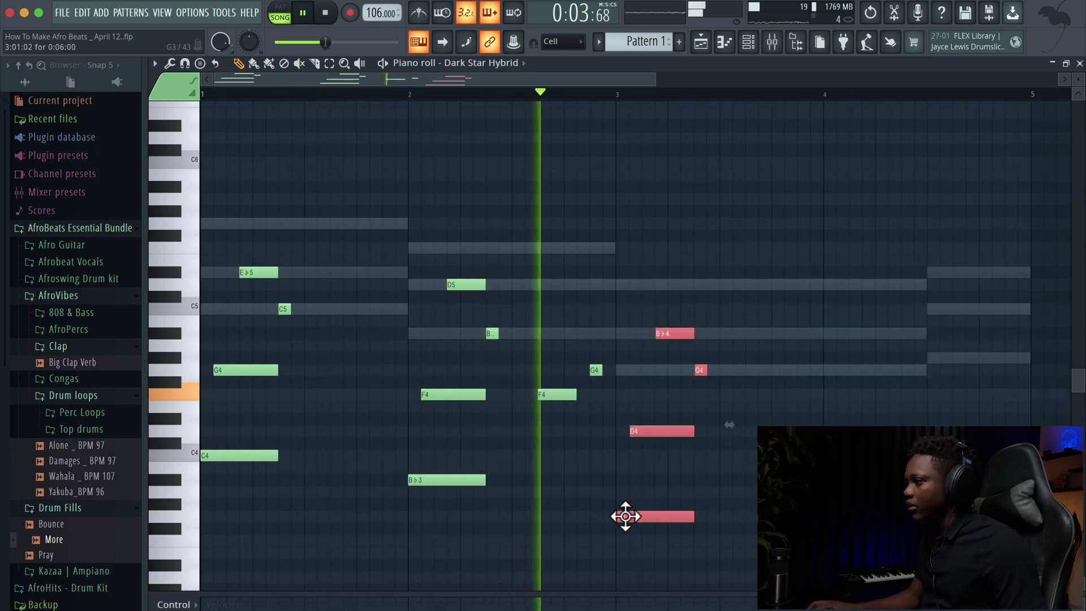
{"action": "key", "text": "ctrl+b"}
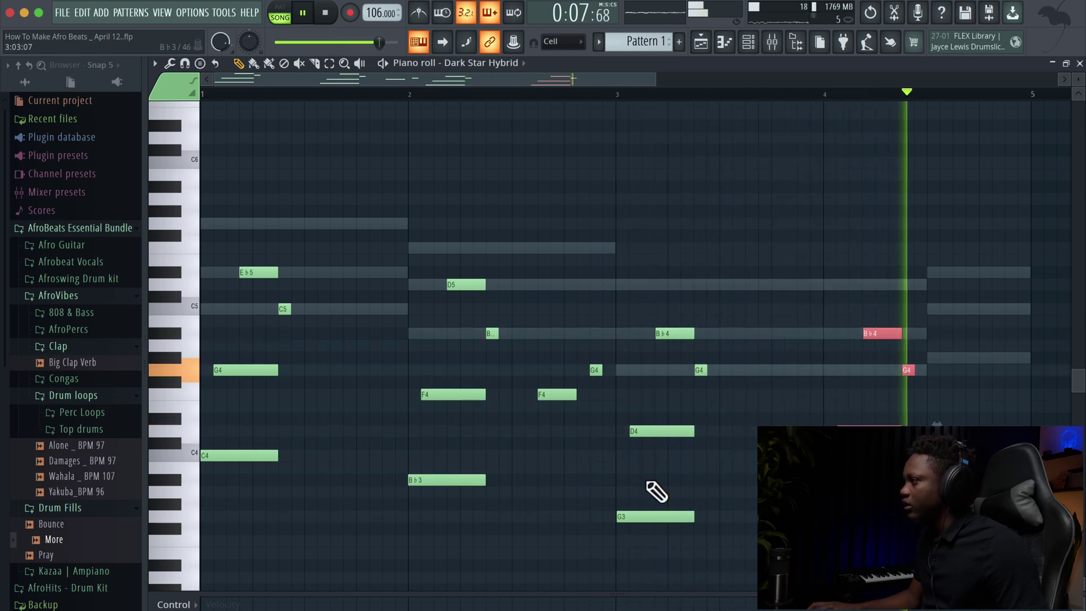
{"action": "key", "text": "space"}
- Copy the first four notes of bar 2 to the middle of bar 4, transposed down two semitones to match the last chord
{"action": "left_click_drag", "start_coordinate": [498, 523], "coordinate": [424, 208]}
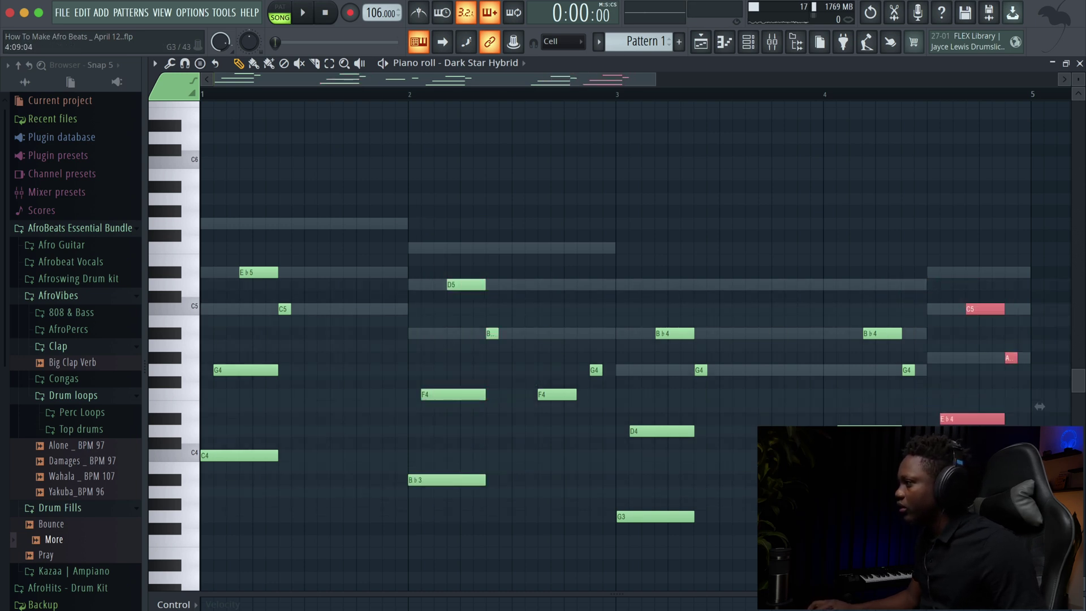
{"action": "left_click", "coordinate": [954, 402]}
{"action": "key", "text": "space"}
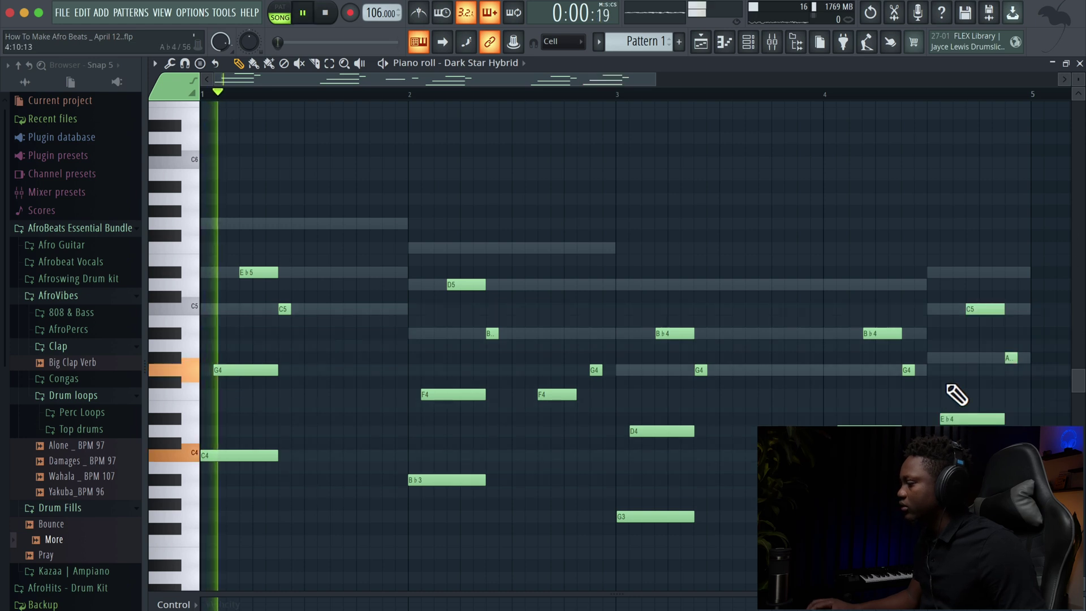
- Audition bar 4, shorten the C5 of its last figure to two steps, and raise the final note to C5
{"action": "left_click", "coordinate": [834, 94]}
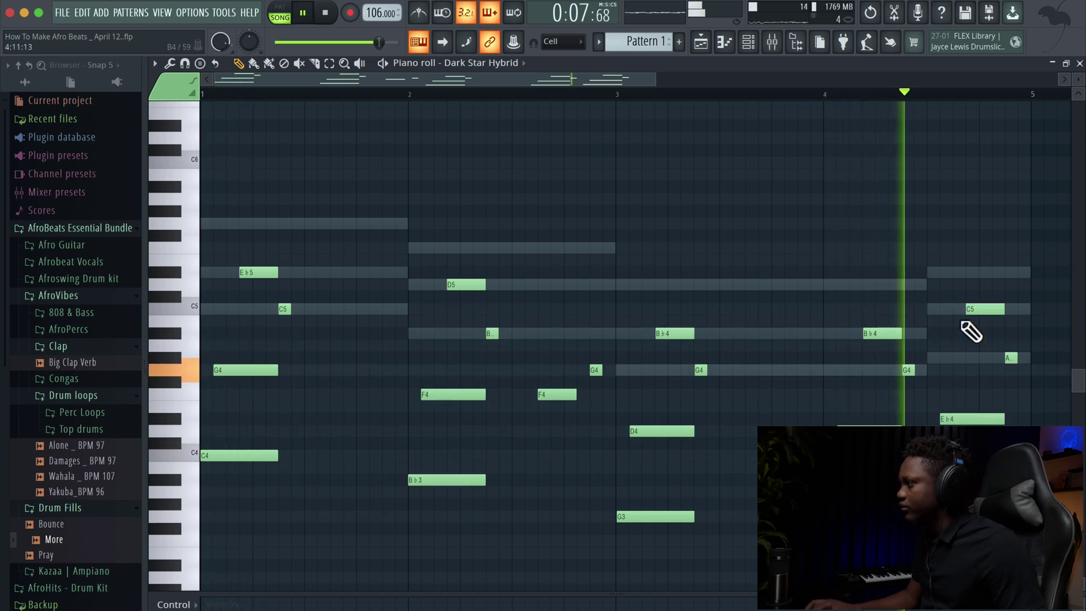
{"action": "key", "text": "space"}
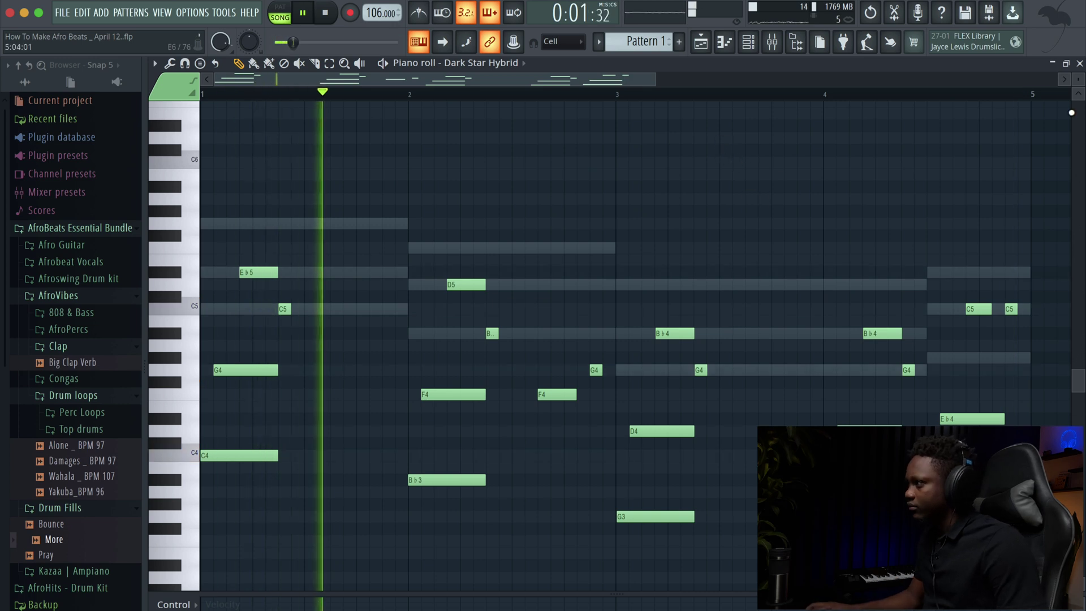
- Randomize the velocity and release levels of the Dark Star Hybrid melody, fine-tune velocities in bar 3, and play it back
{"action": "left_click", "coordinate": [1079, 64]}
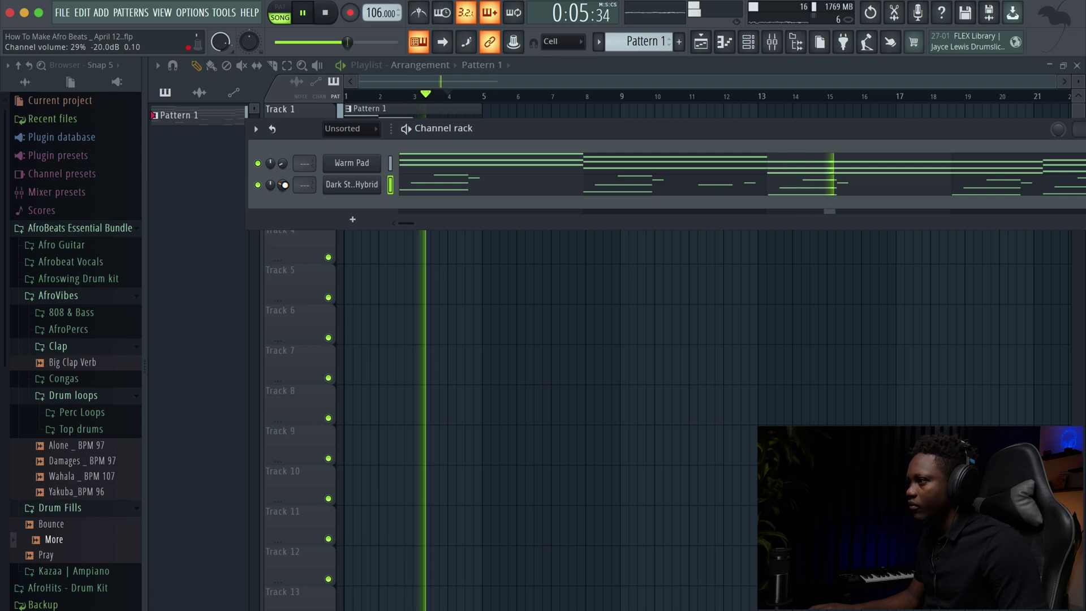
{"action": "left_click", "coordinate": [478, 188]}
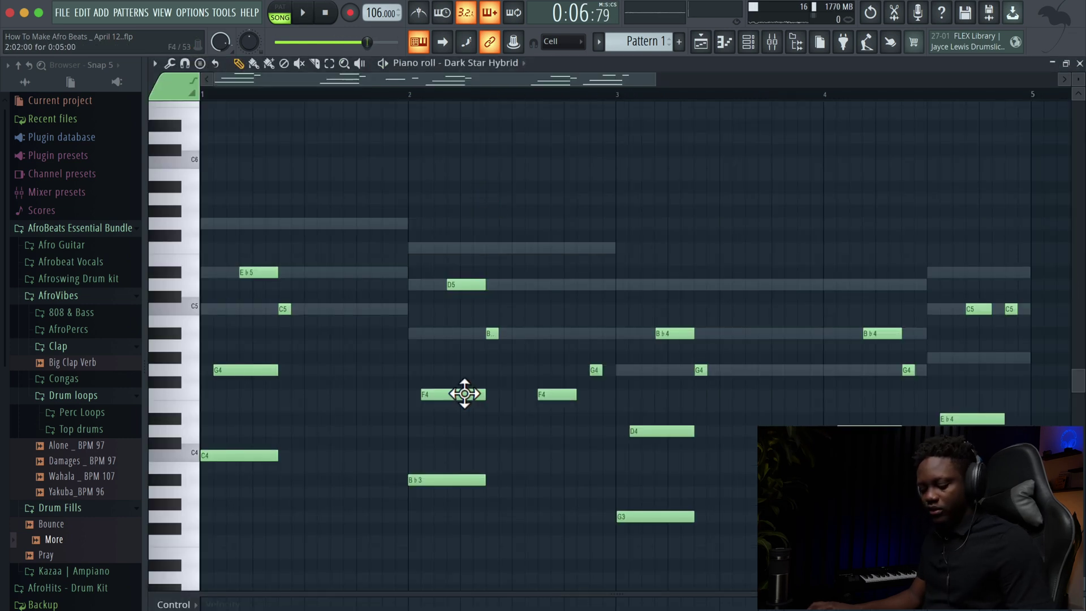
{"action": "key", "text": "alt+r"}
{"action": "key", "text": "space"}
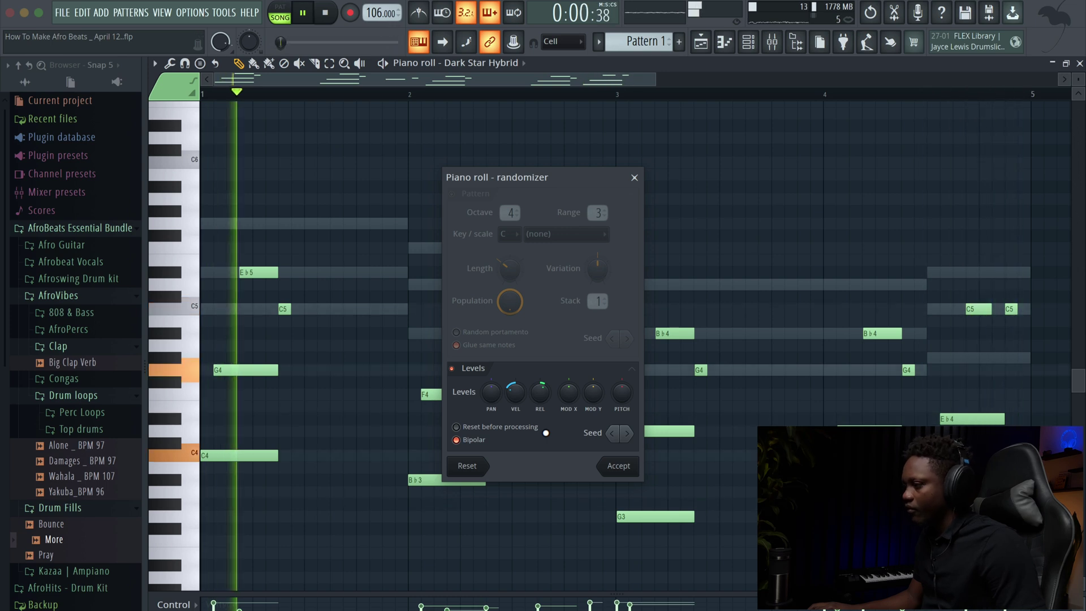
{"action": "left_click", "coordinate": [616, 465]}
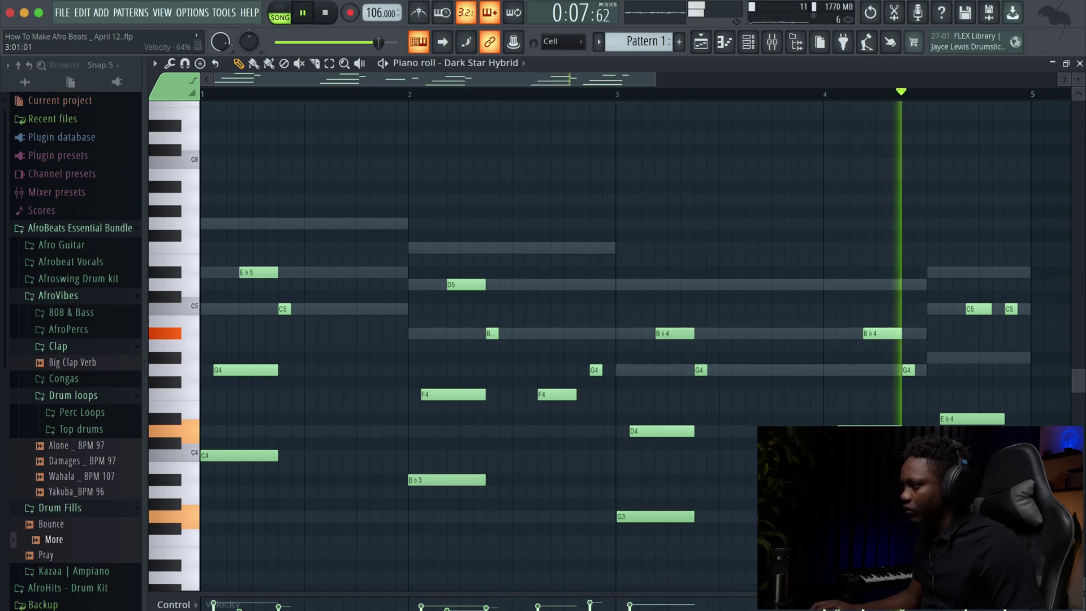
{"action": "left_click", "coordinate": [615, 98]}
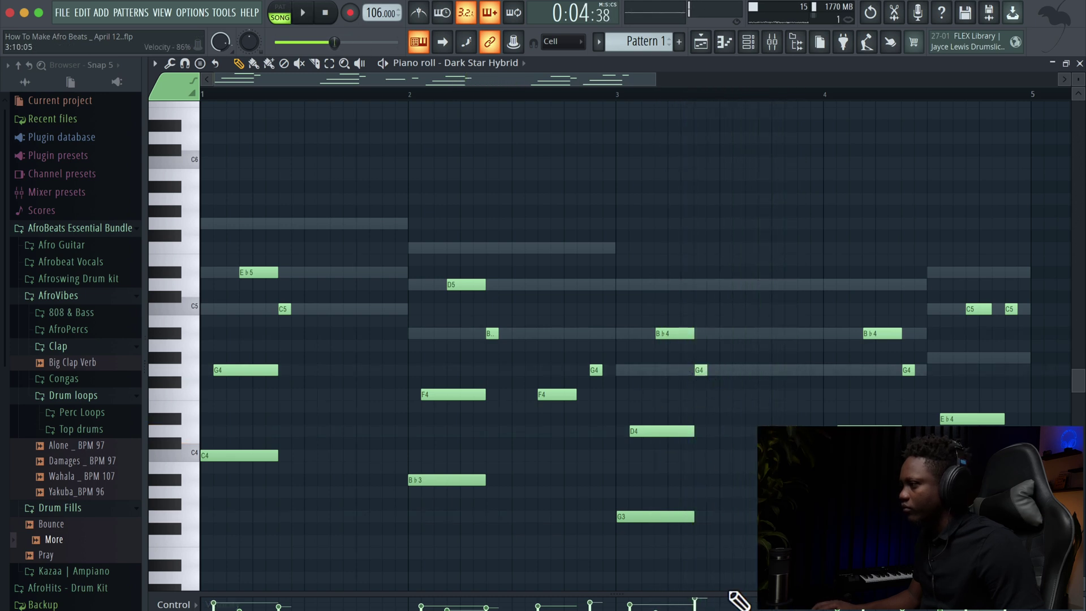
{"action": "key", "text": "space"}
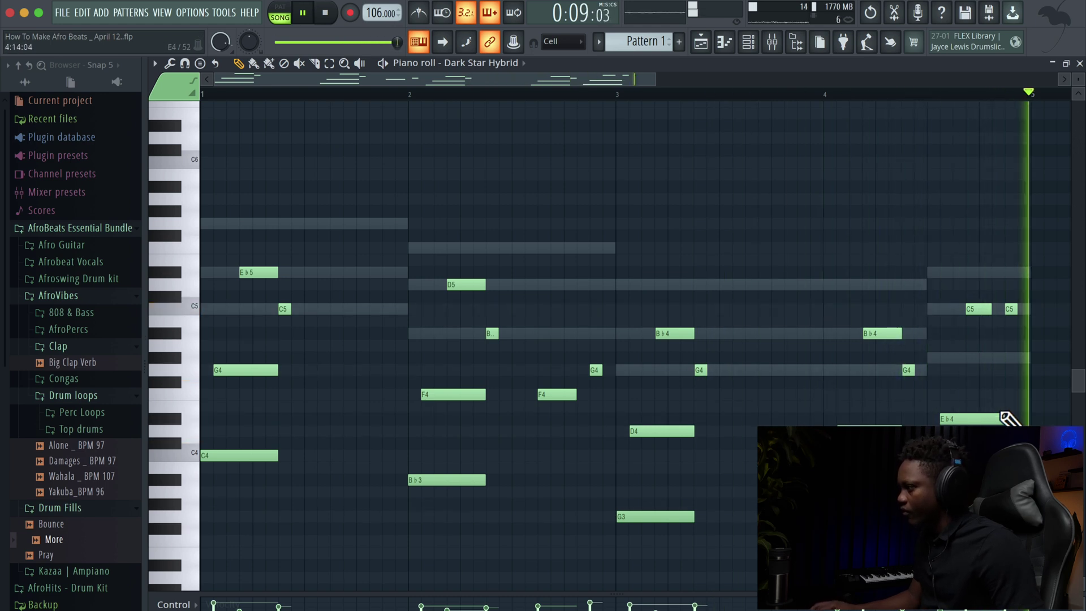
- Add a Muted Keytar channel and record a seven-note figure alternating between C6 and D6 in the second part of bar 1
{"action": "key", "text": "F5"}
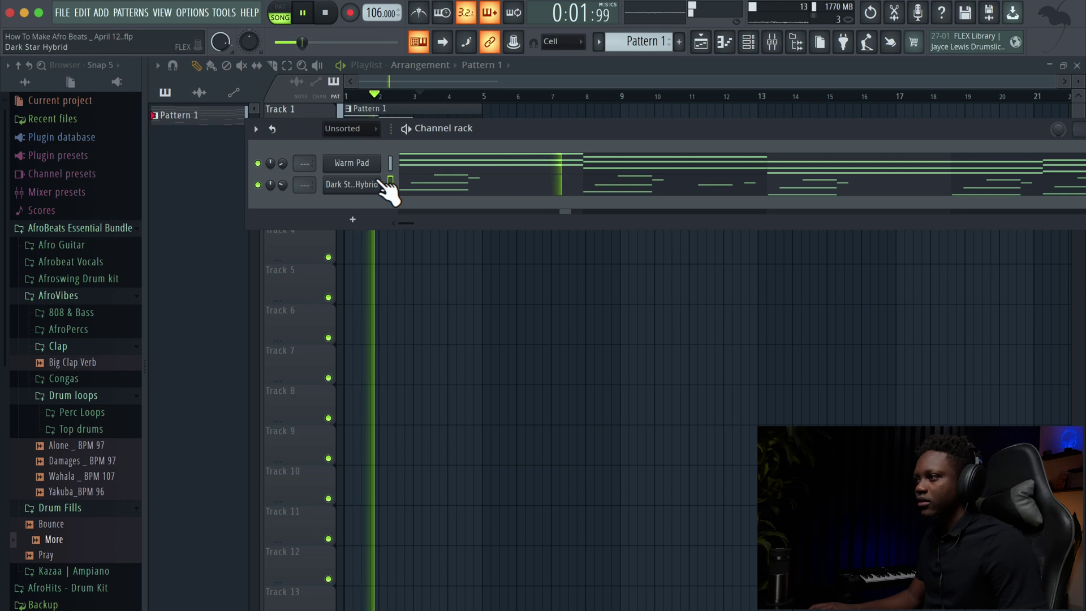
{"action": "left_click", "coordinate": [362, 220]}
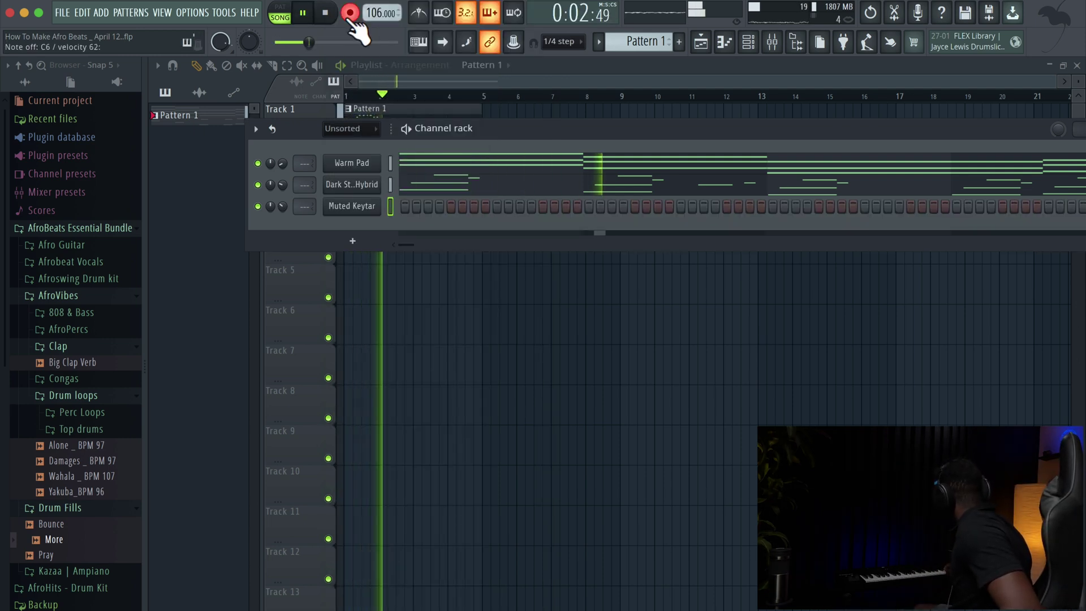
{"action": "key", "text": "space"}
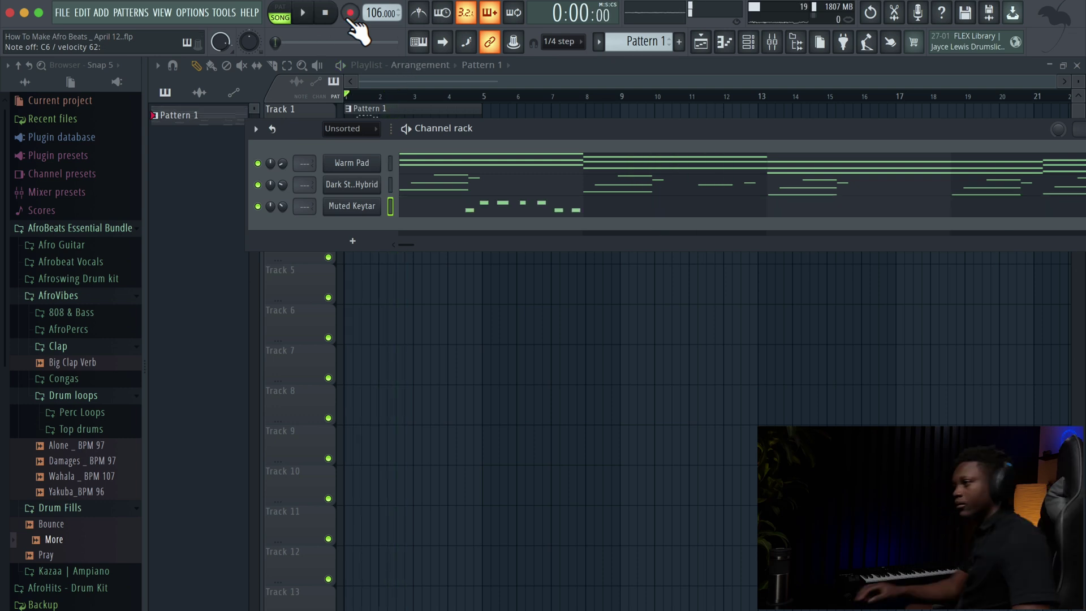
- Set the snap to Cell, nudge the second D6 of the Muted Keytar figure slightly later, and audition the timing
{"action": "left_click", "coordinate": [480, 209]}
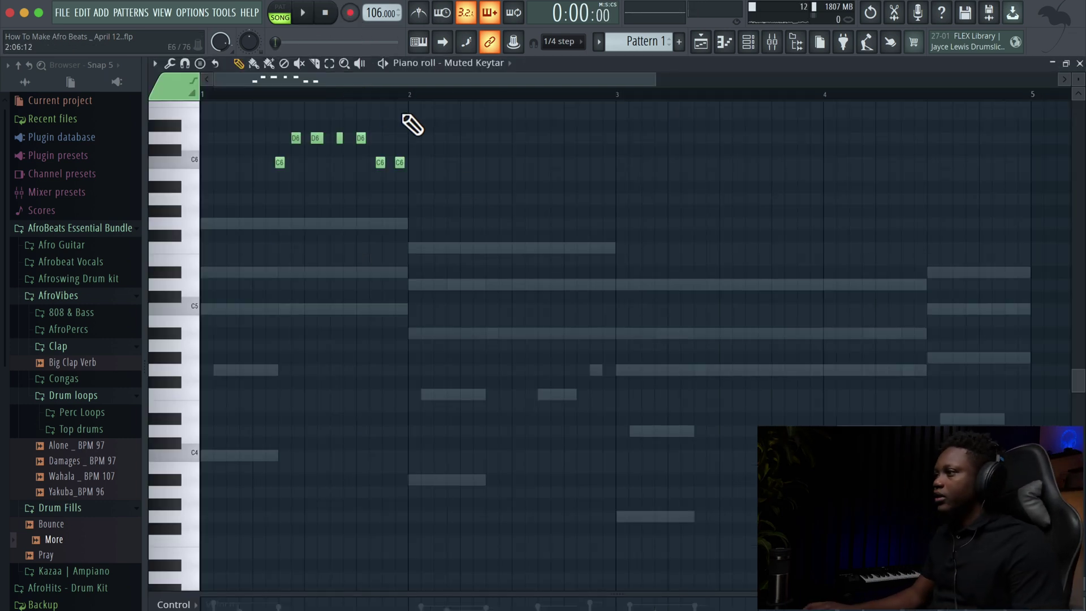
{"action": "left_click_drag", "start_coordinate": [658, 87], "coordinate": [378, 91]}
{"action": "key", "text": "space"}
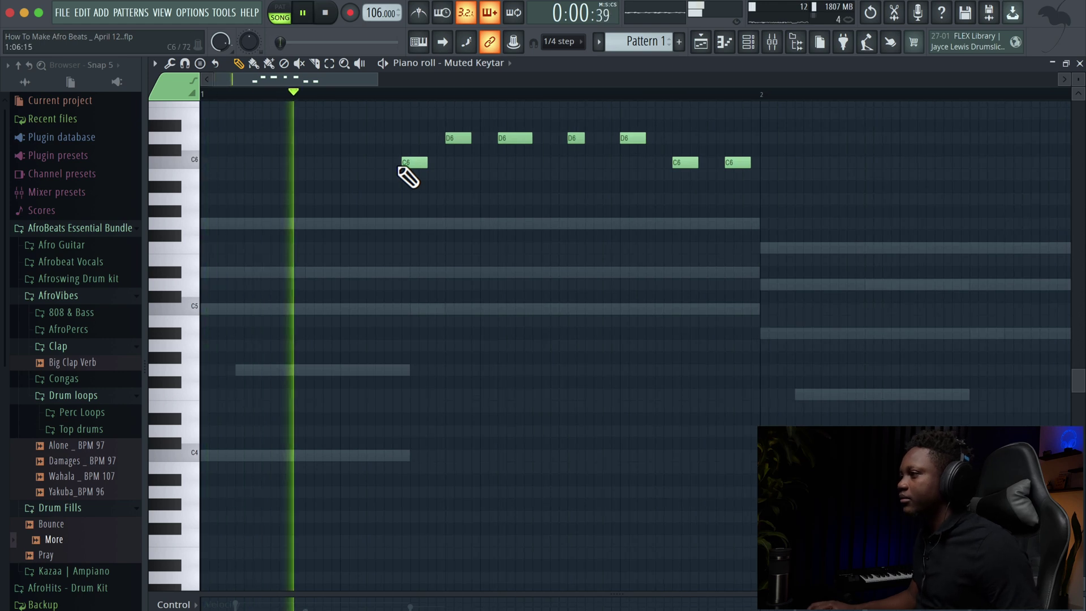
{"action": "left_click", "coordinate": [563, 42]}
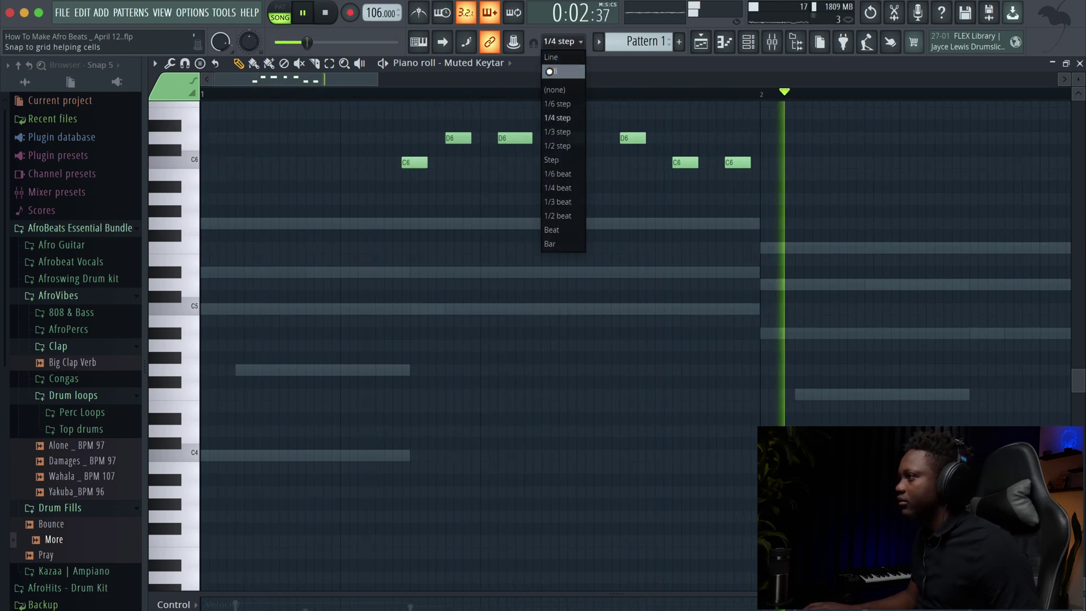
{"action": "left_click", "coordinate": [557, 70]}
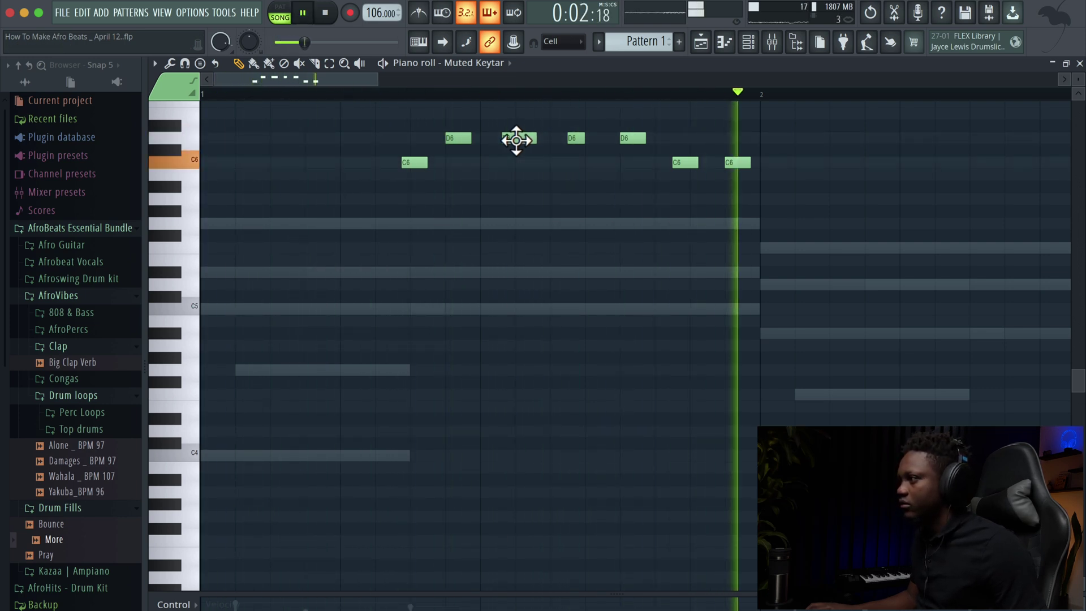
{"action": "key", "text": "space"}
{"action": "key", "text": "space"}
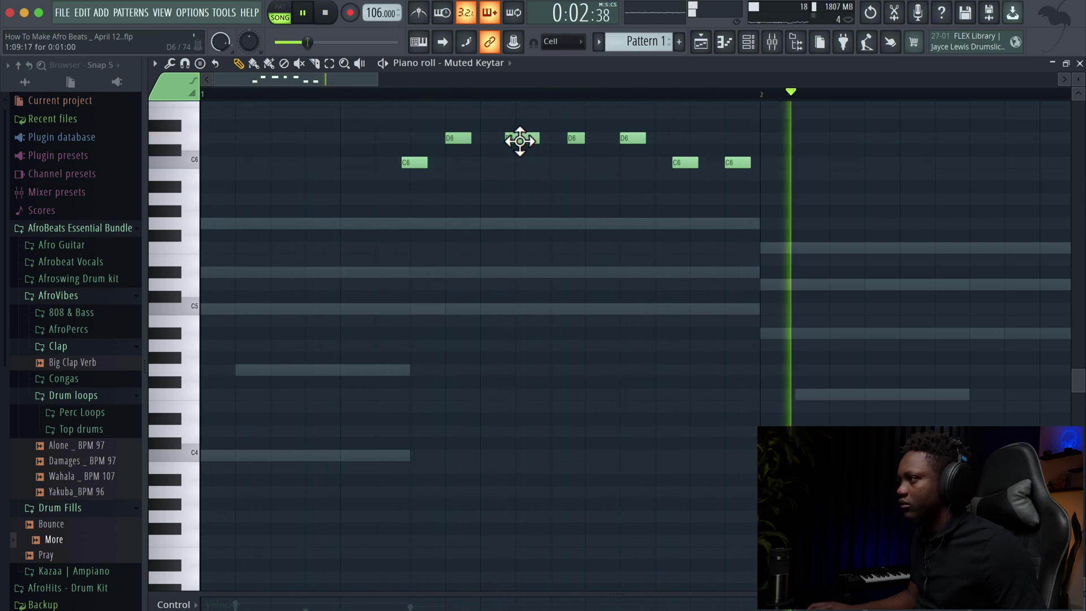
- Duplicate the two-bar Muted Keytar phrase from bars 1–2 to bars 3–4, play it, and close its piano roll
{"action": "left_click_drag", "start_coordinate": [382, 72], "coordinate": [6, 73]}
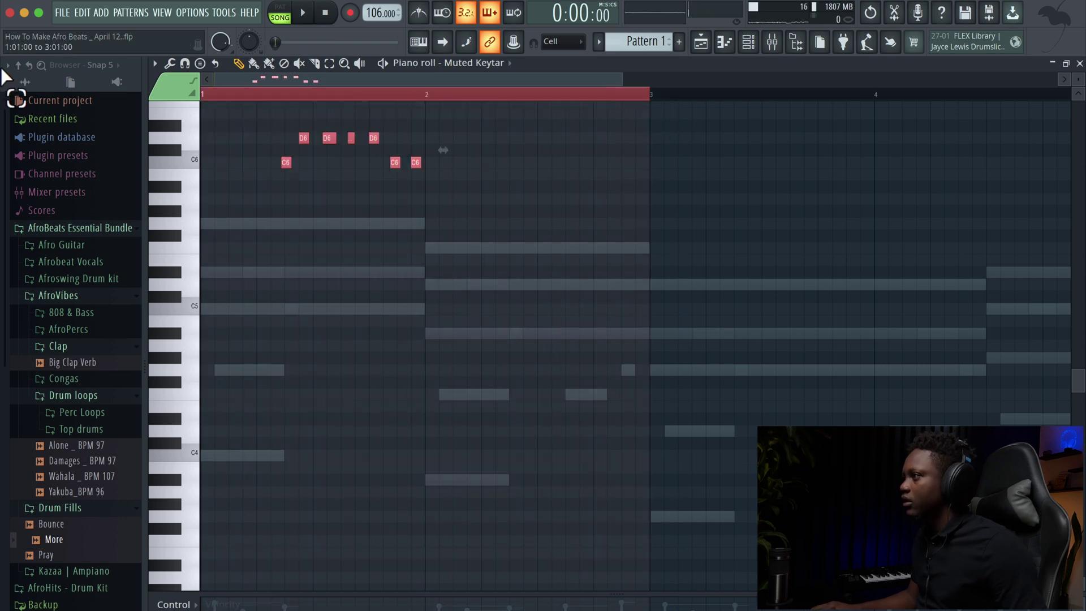
{"action": "key", "text": "ctrl+b"}
{"action": "key", "text": "space"}
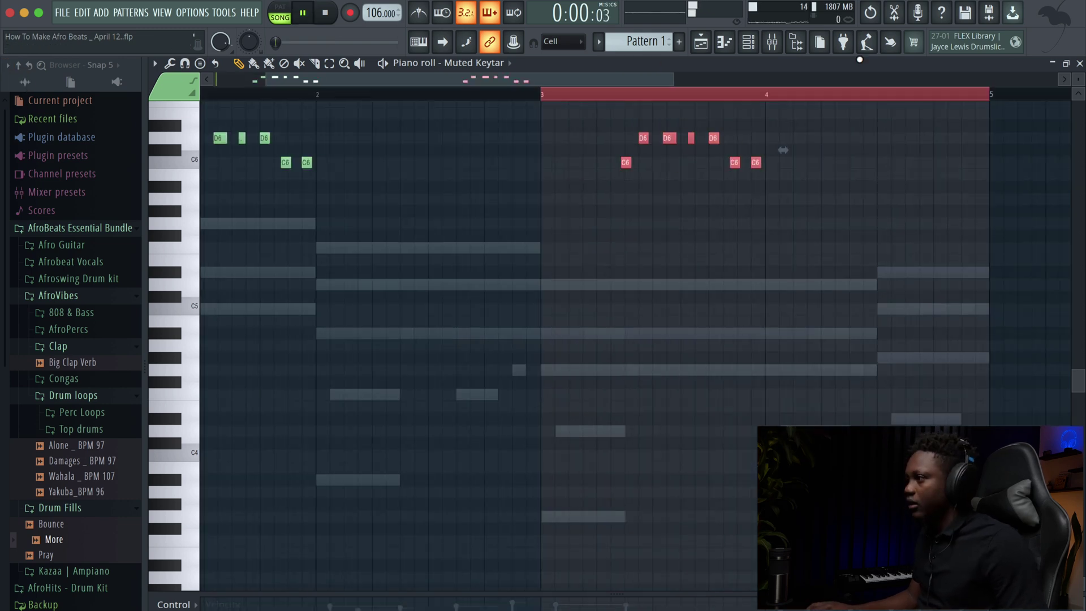
{"action": "left_click", "coordinate": [1079, 63]}
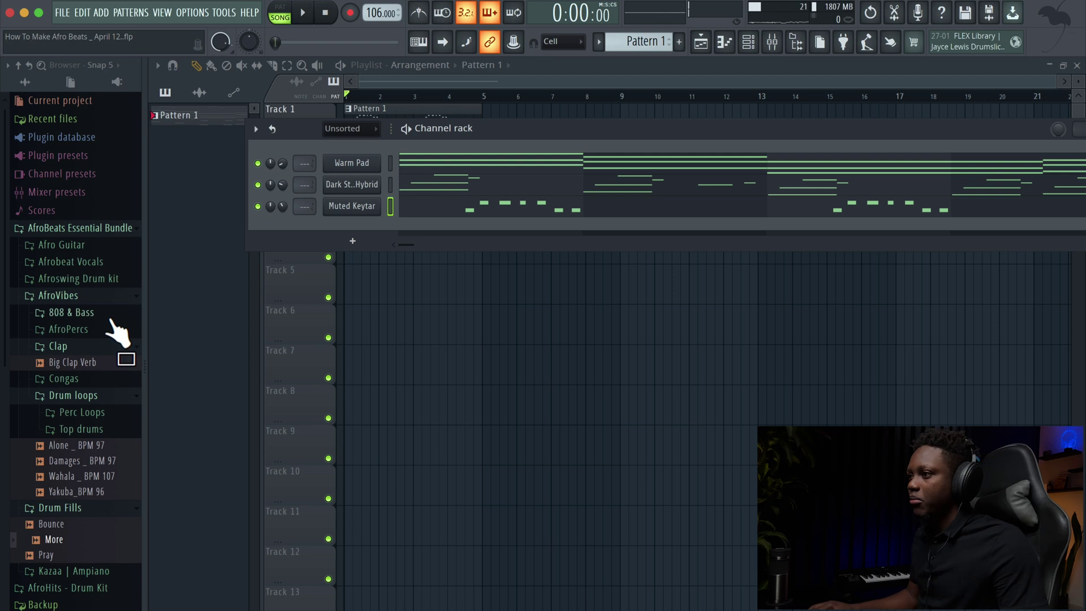
- Load Sine Bass 1 from the 808 & Bass folder as a new channel, enable Cut itself, and open its piano roll
{"action": "left_click", "coordinate": [80, 315]}
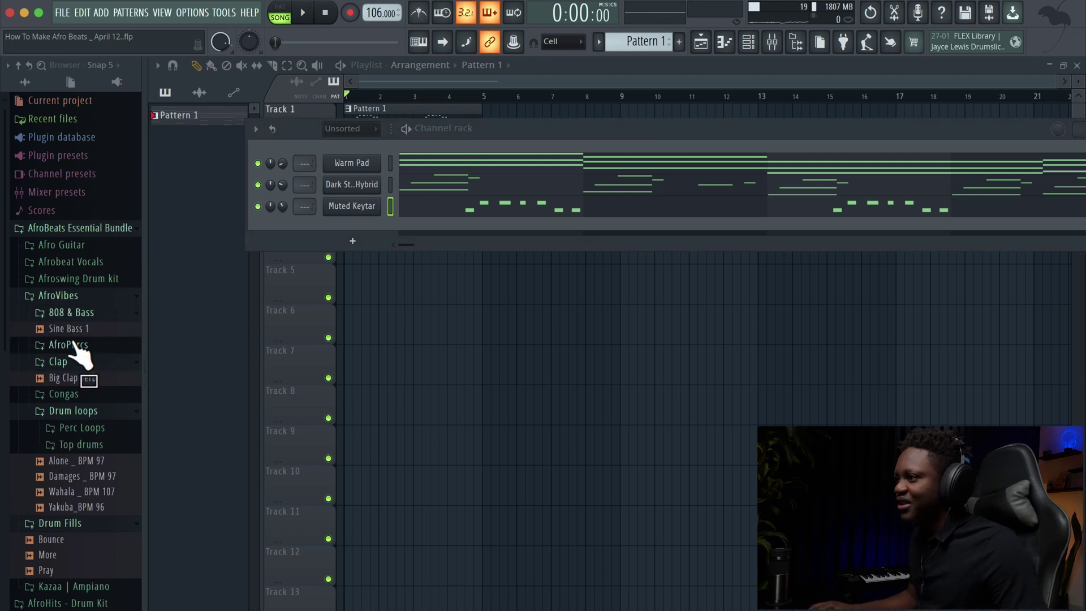
{"action": "left_click_drag", "start_coordinate": [344, 198], "coordinate": [346, 219]}
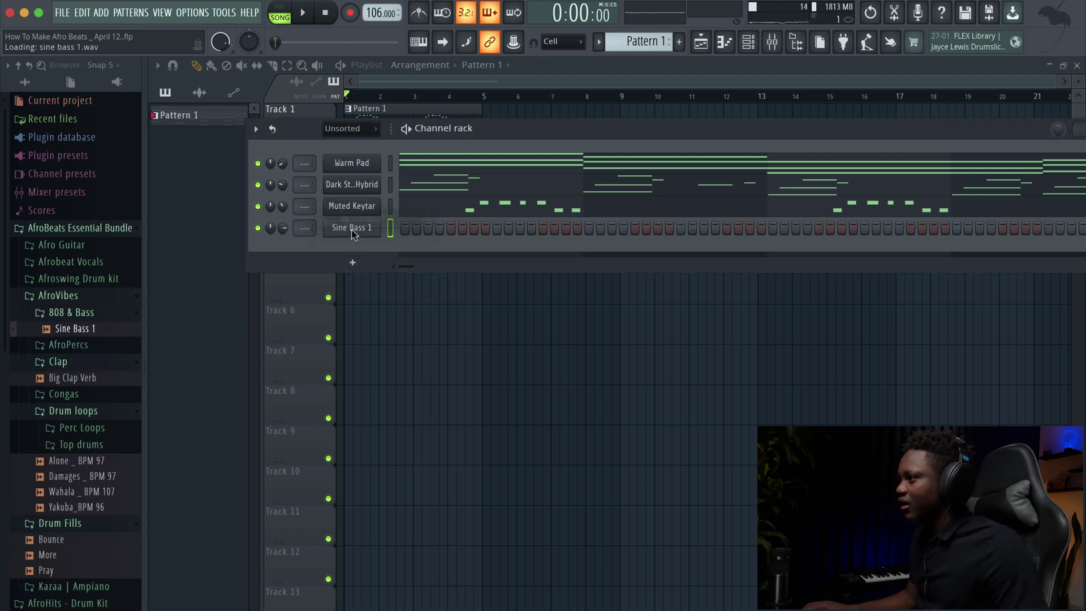
{"action": "right_click", "coordinate": [345, 227]}
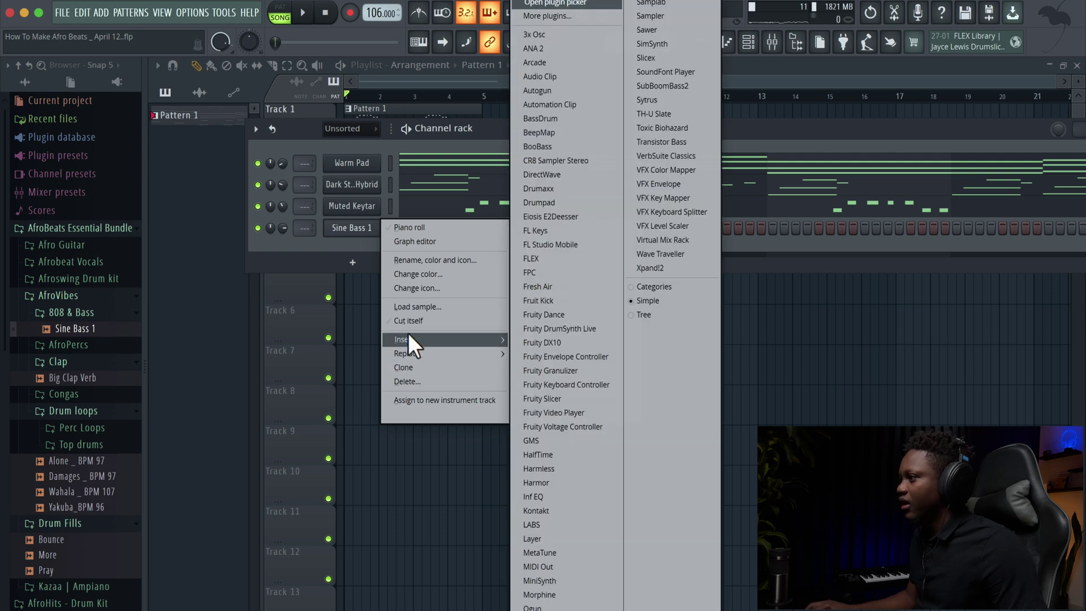
{"action": "left_click", "coordinate": [407, 321]}
{"action": "right_click", "coordinate": [351, 229]}
{"action": "left_click", "coordinate": [408, 229]}
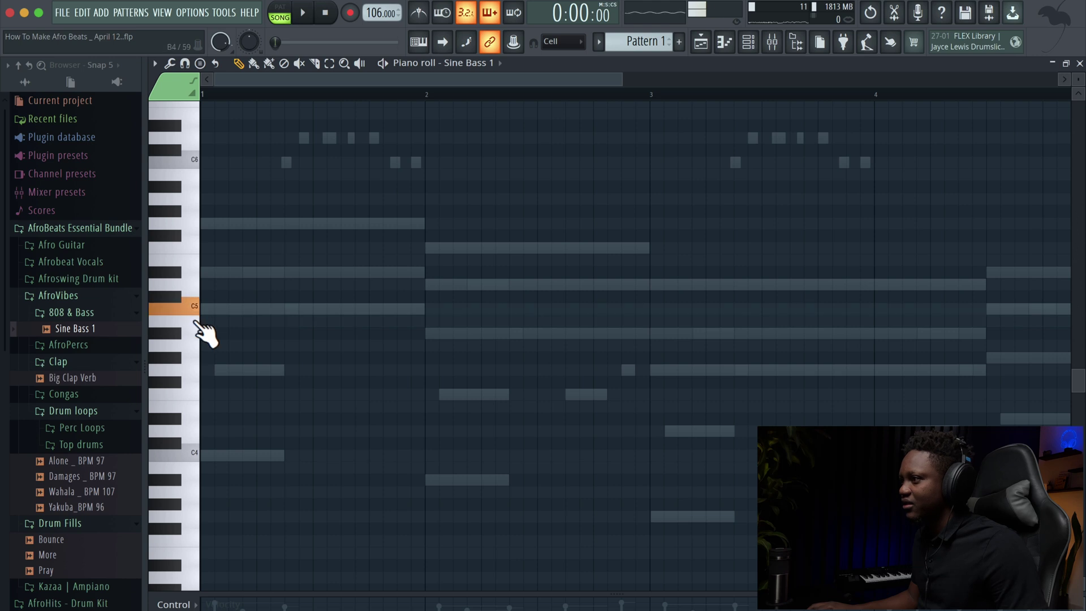
- Place two adjacent two-step C5 bass notes across the start of bar 2, followed by B♭3 at step 4 and B♭4 at step 7
{"action": "key", "text": "space"}
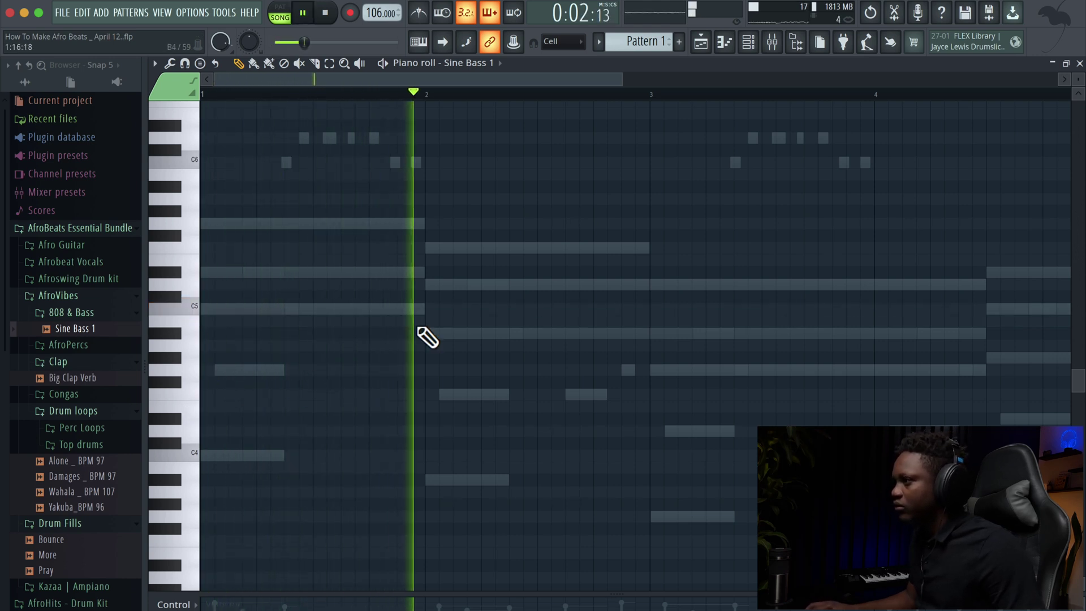
{"action": "key", "text": "space"}
{"action": "left_click", "coordinate": [401, 273]}
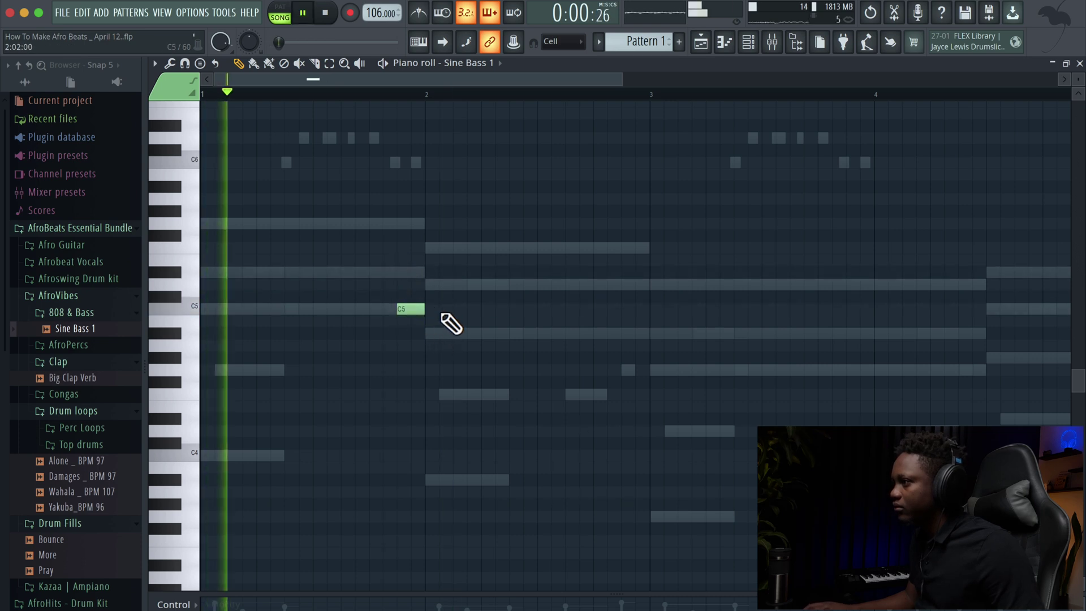
{"action": "left_click", "coordinate": [444, 311]}
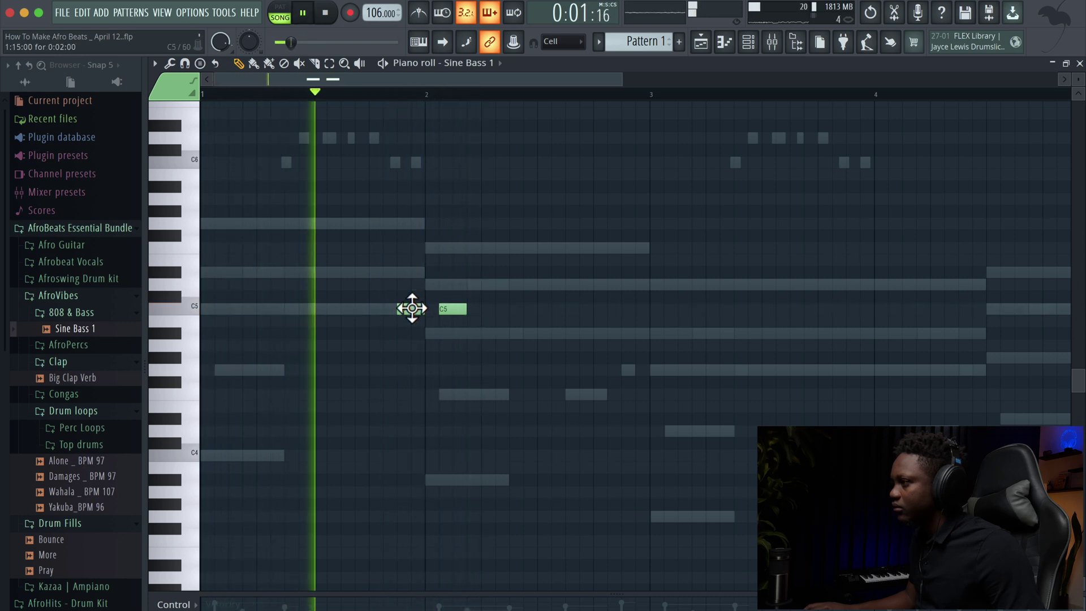
{"action": "left_click_drag", "start_coordinate": [412, 309], "coordinate": [425, 309]}
{"action": "right_click", "coordinate": [451, 309]}
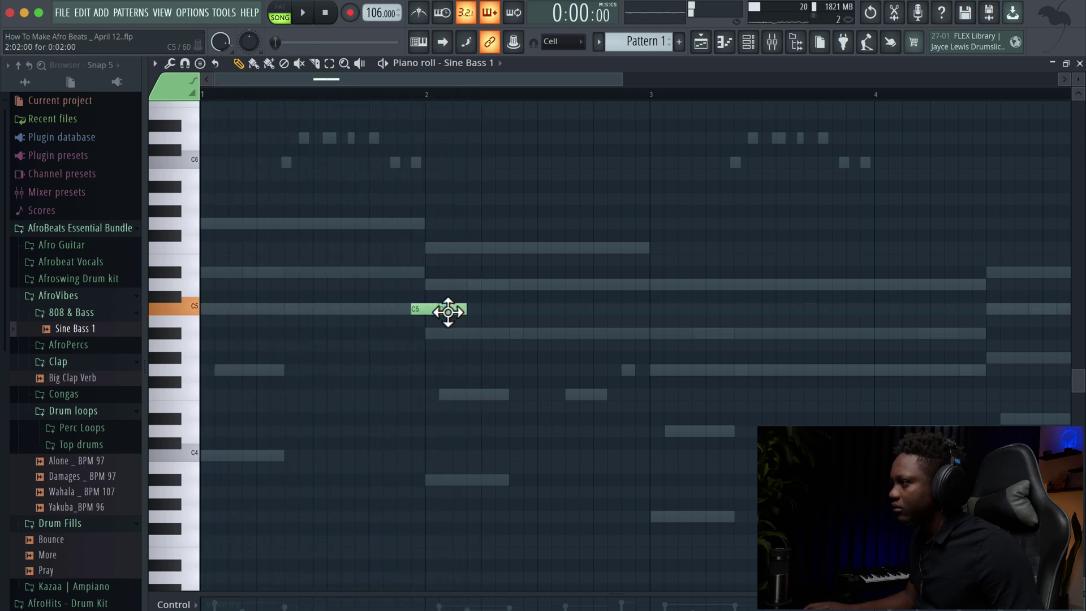
{"action": "key", "text": "space"}
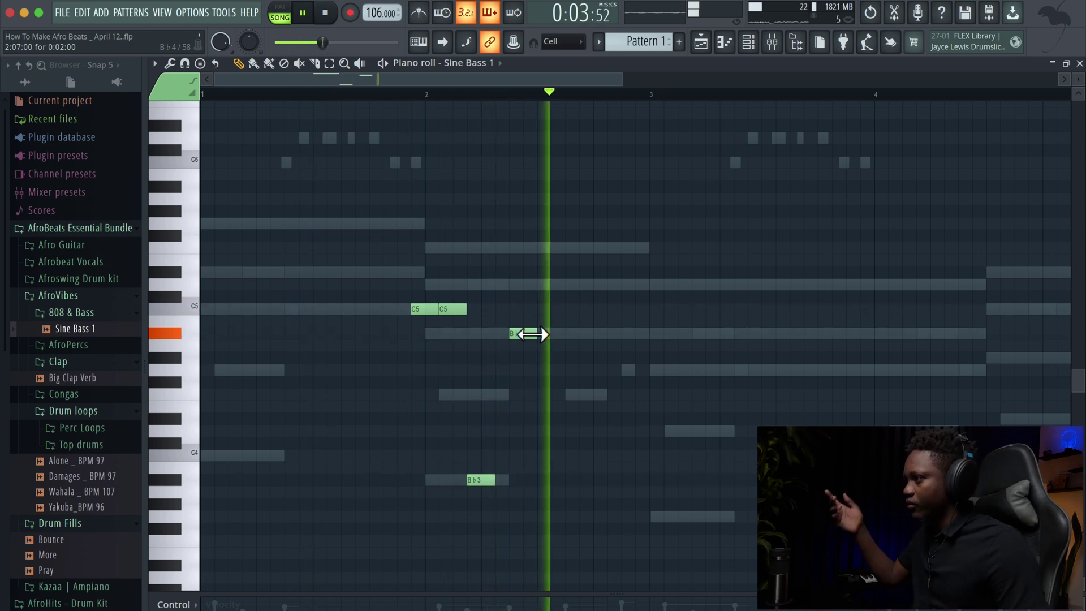
- Add two-step bass notes in bar 3: G4 at steps 8 and 10, G3 at step 12, and G4 at step 15
{"action": "scroll", "coordinate": [528, 334], "scroll_direction": "right", "scroll_amount": 1}
{"action": "scroll", "coordinate": [577, 339], "scroll_direction": "up", "scroll_amount": 1}
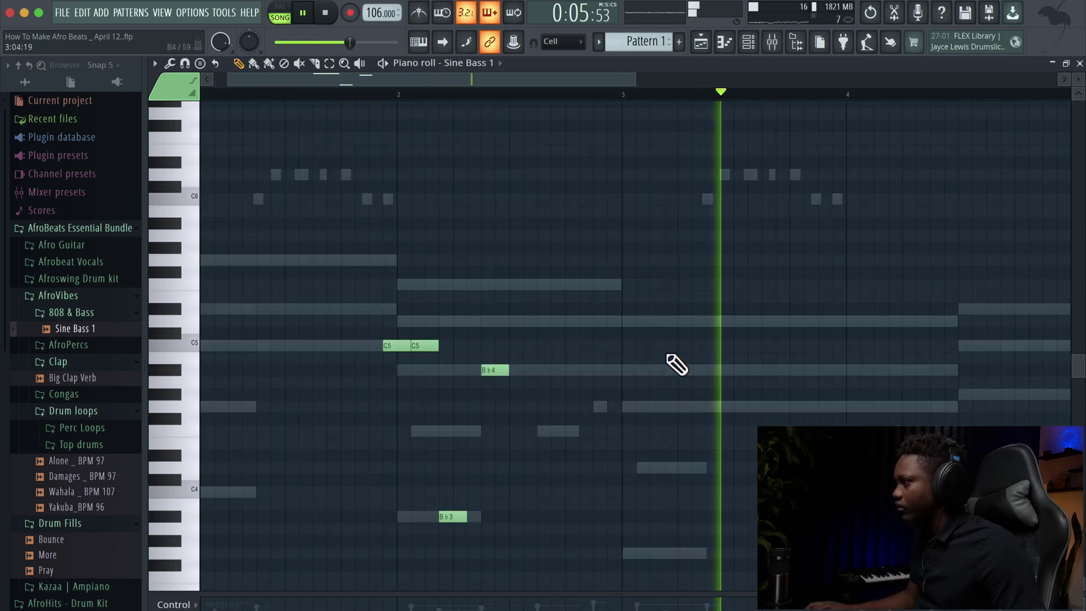
{"action": "key", "text": "space"}
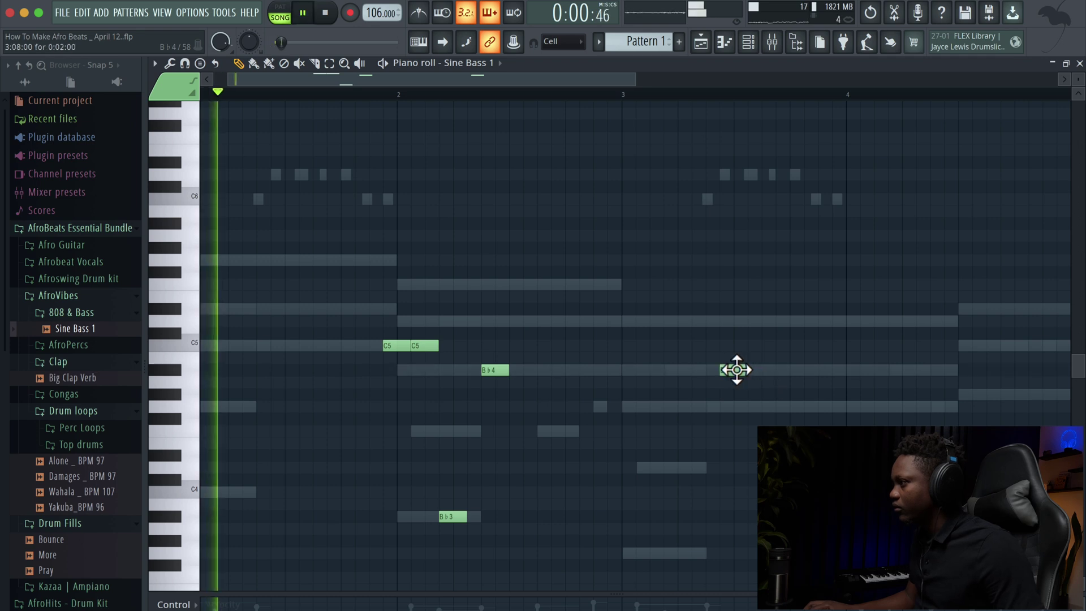
{"action": "left_click_drag", "start_coordinate": [736, 369], "coordinate": [732, 407]}
{"action": "scroll", "coordinate": [747, 349], "scroll_direction": "down", "scroll_amount": 3}
{"action": "scroll", "coordinate": [746, 349], "scroll_direction": "right", "scroll_amount": 1}
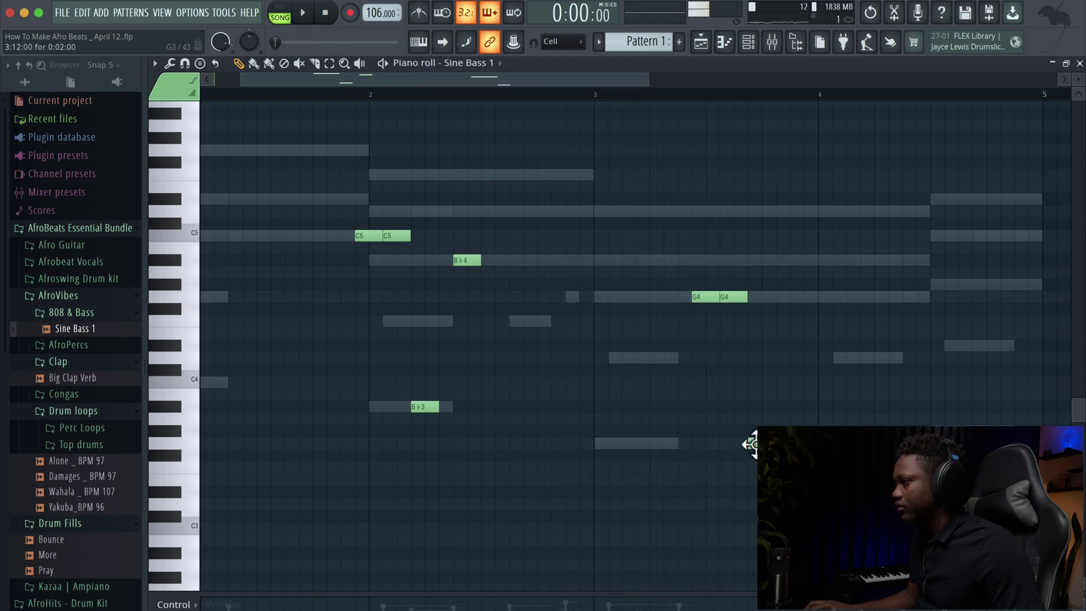
{"action": "left_click", "coordinate": [798, 297]}
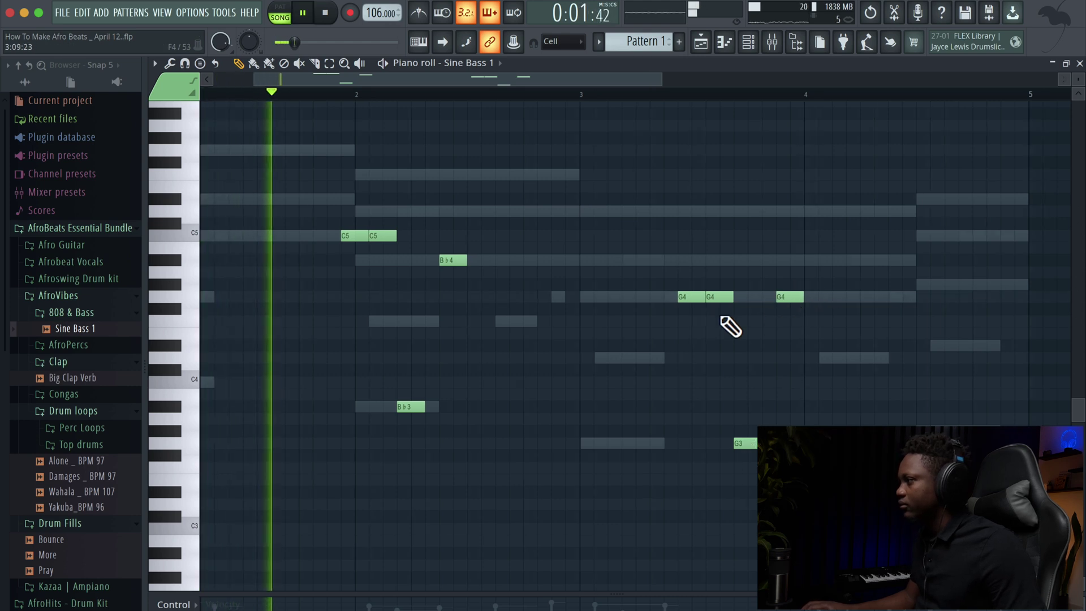
- Add two-step bass notes in bar 4, A♭4 at step 12 and A♭3 at step 15, and play the bassline back
{"action": "scroll", "coordinate": [727, 319], "scroll_direction": "right", "scroll_amount": 1}
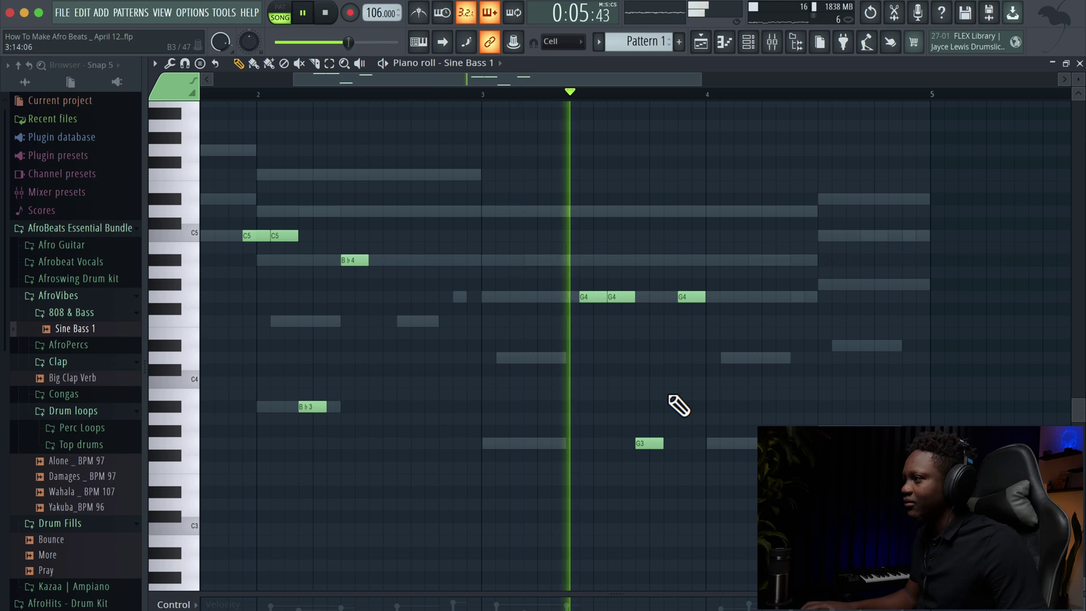
{"action": "scroll", "coordinate": [680, 405], "scroll_direction": "right", "scroll_amount": 3}
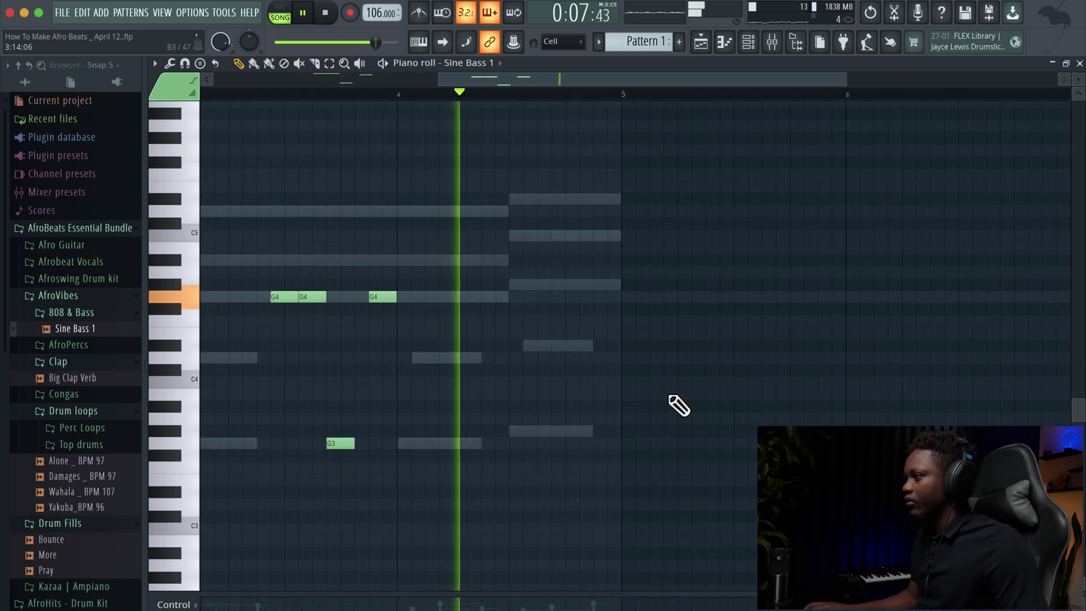
{"action": "key", "text": "space"}
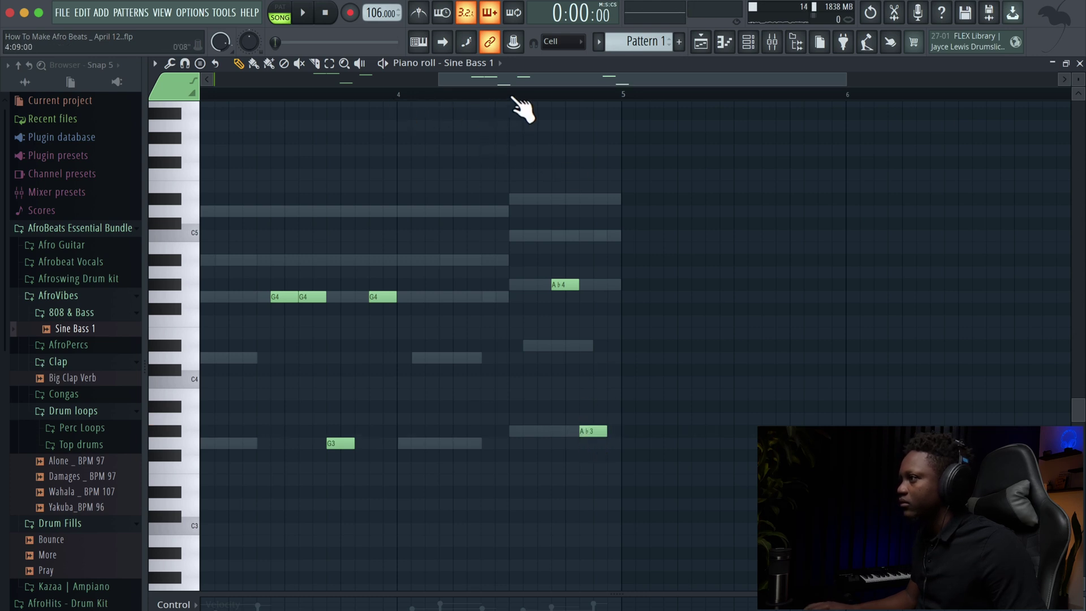
{"action": "key", "text": "space"}
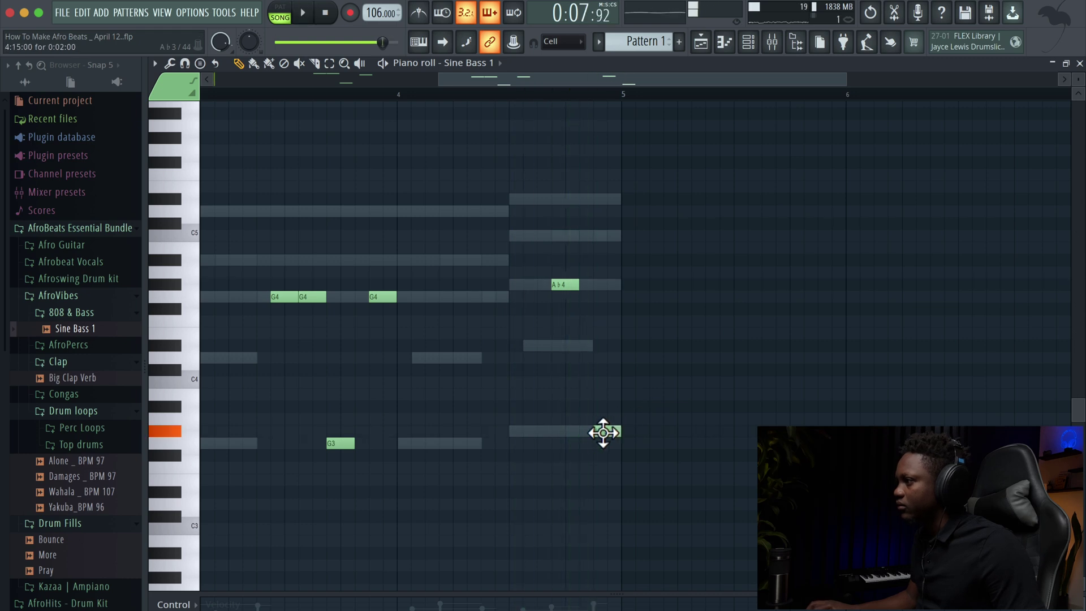
{"action": "key", "text": "space"}
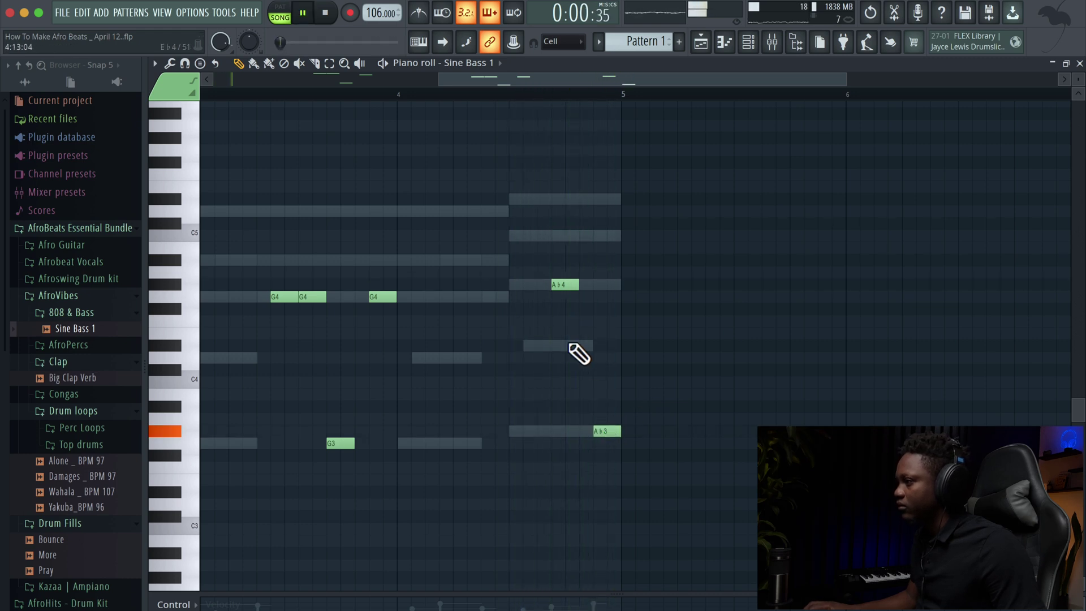
- Set the snap to 1/6 beat, paint four short B♭3 bass notes 1/6 beat apart from beat 4 of bar 1, and play back
{"action": "key", "text": "space"}
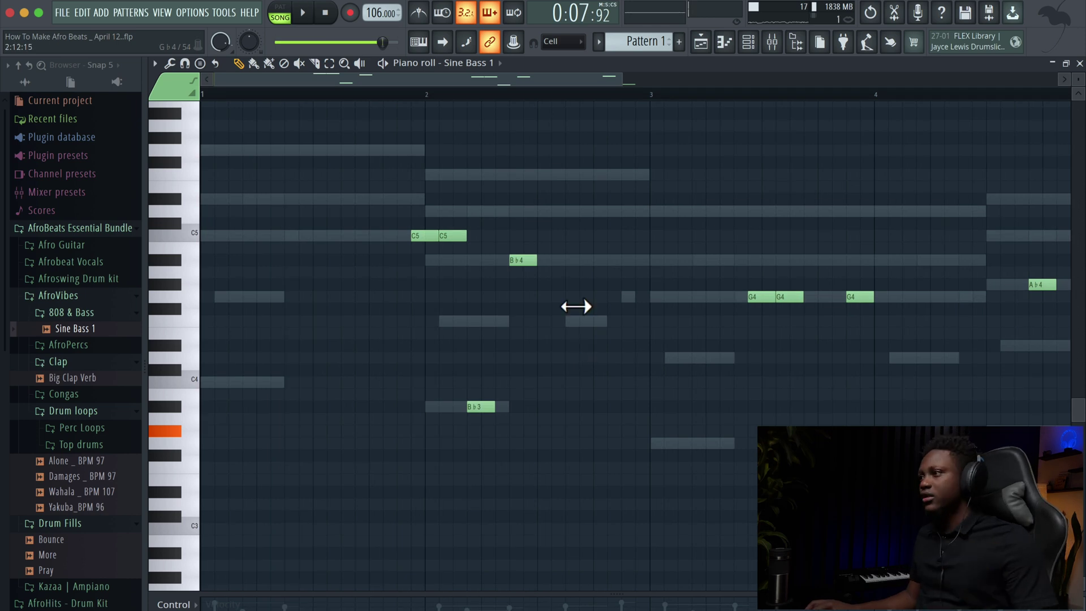
{"action": "left_click", "coordinate": [545, 40]}
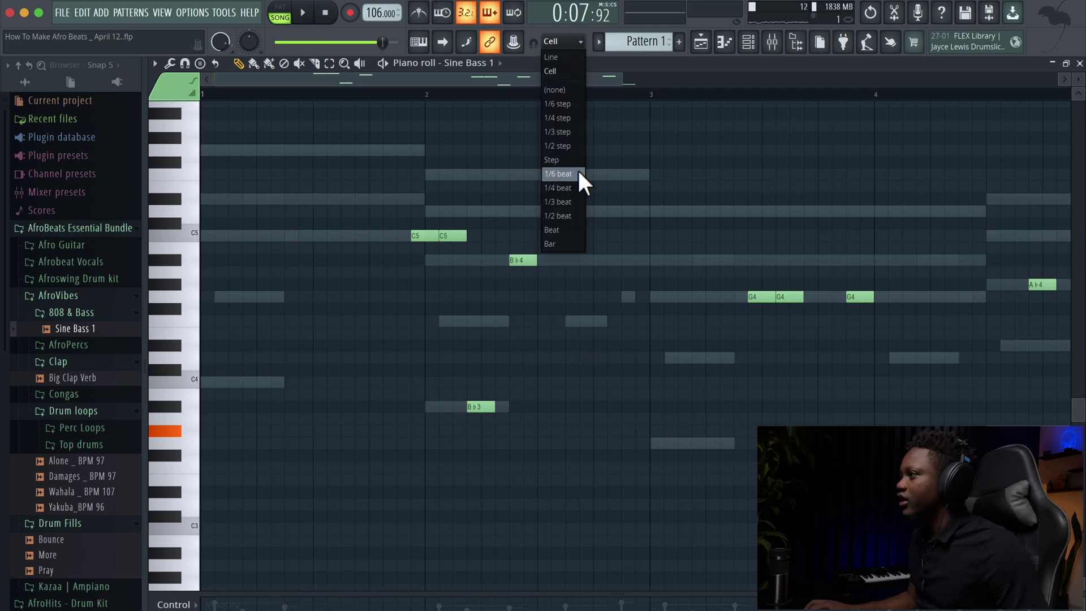
{"action": "left_click", "coordinate": [576, 174]}
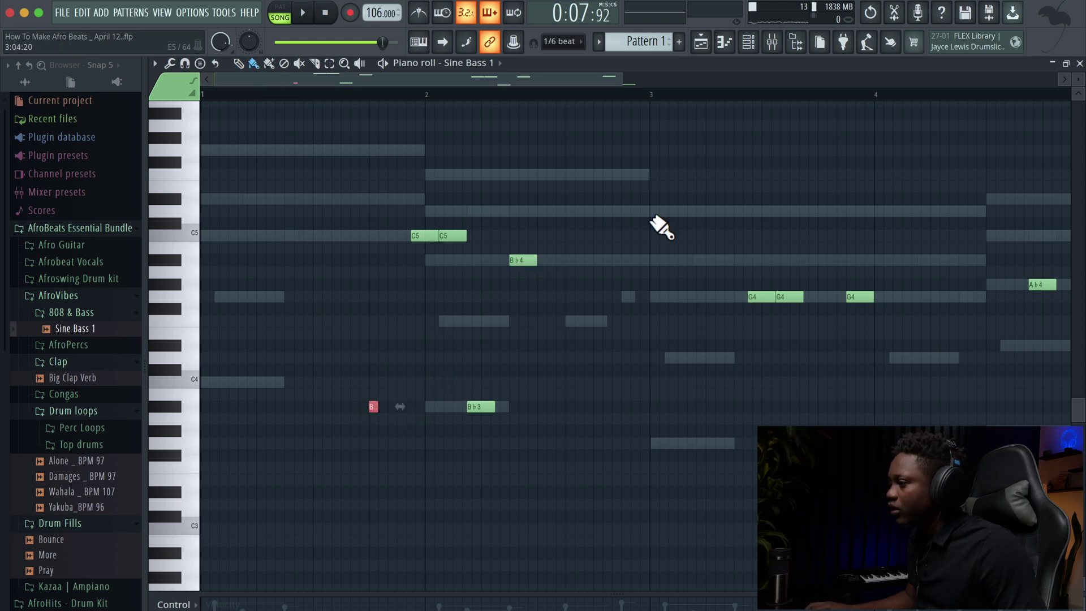
{"action": "left_click_drag", "start_coordinate": [605, 73], "coordinate": [408, 170]}
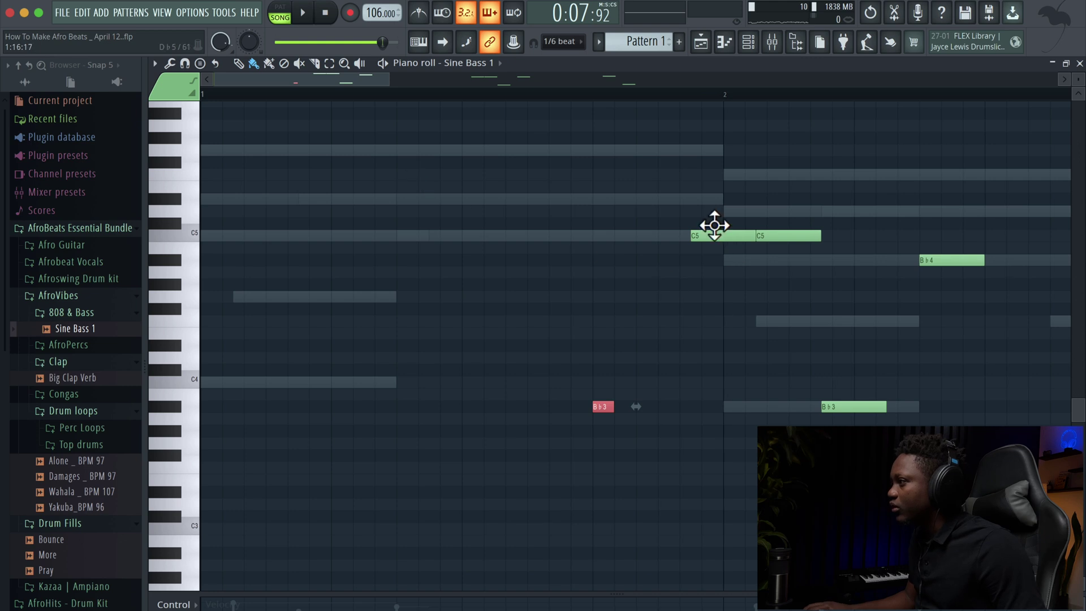
{"action": "scroll", "coordinate": [639, 417], "scroll_direction": "right", "scroll_amount": 1}
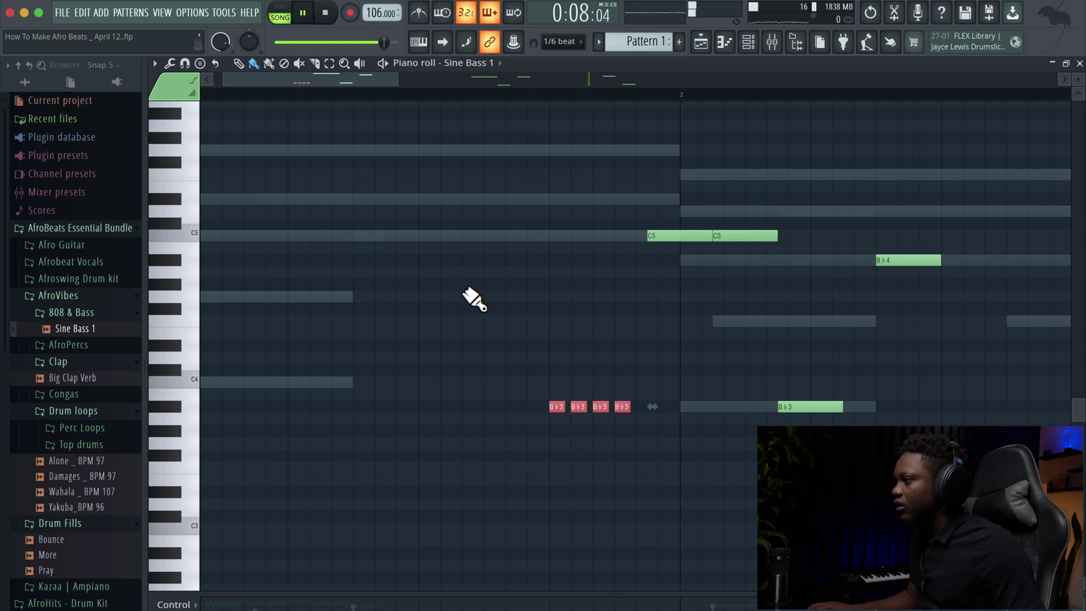
{"action": "key", "text": "space"}
{"action": "scroll", "coordinate": [375, 198], "scroll_direction": "down", "scroll_amount": 2}
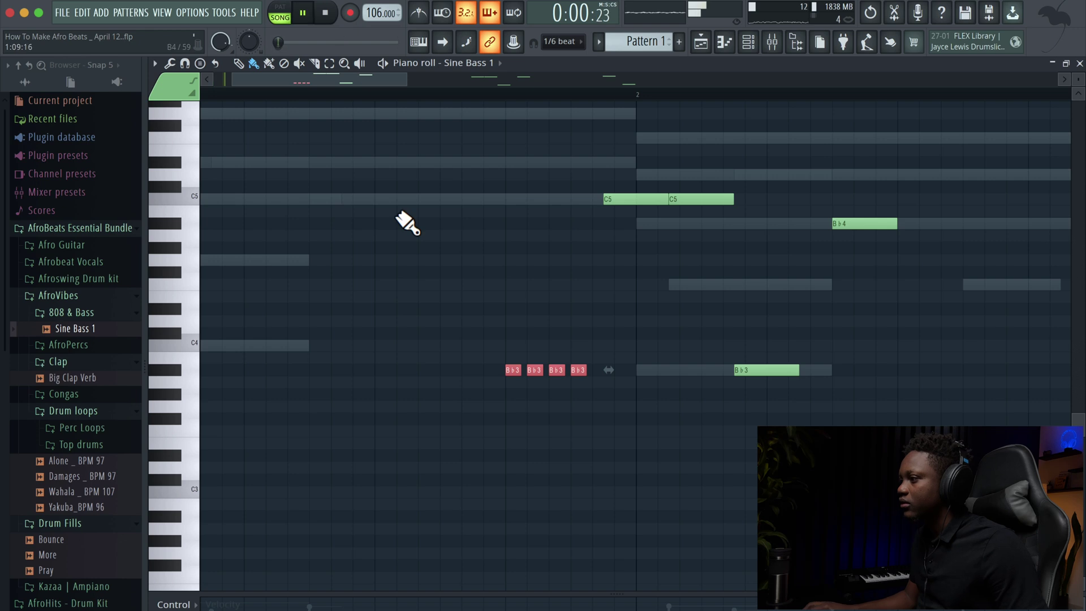
{"action": "scroll", "coordinate": [388, 219], "scroll_direction": "down", "scroll_amount": 2}
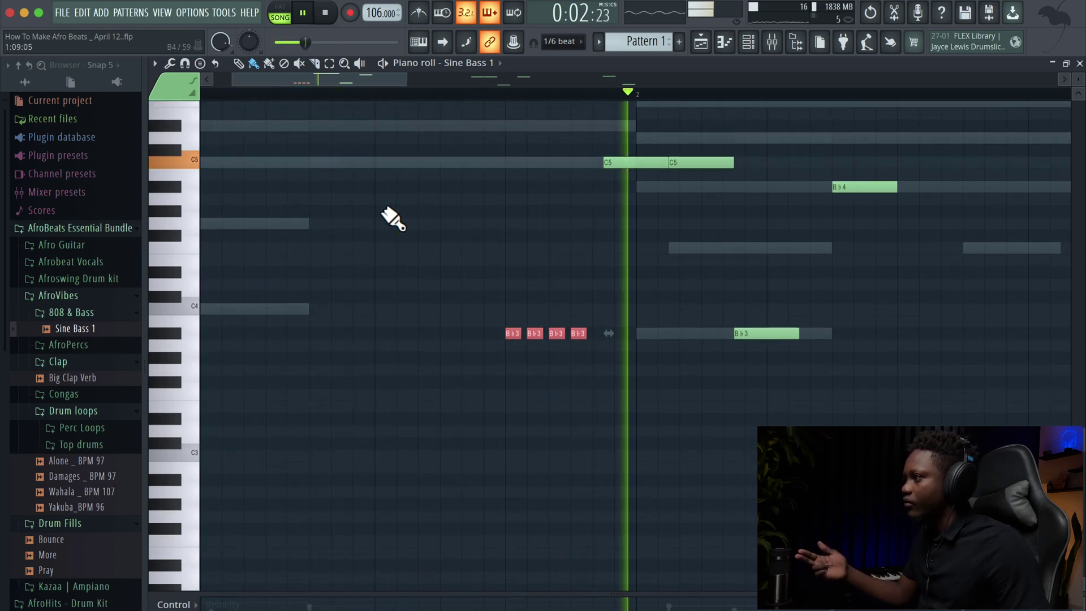
- With 1/4 step snap, paint two short A♭3 bass notes within step 11 of bar 4, then play back and close the piano roll
{"action": "left_click_drag", "start_coordinate": [408, 78], "coordinate": [618, 220]}
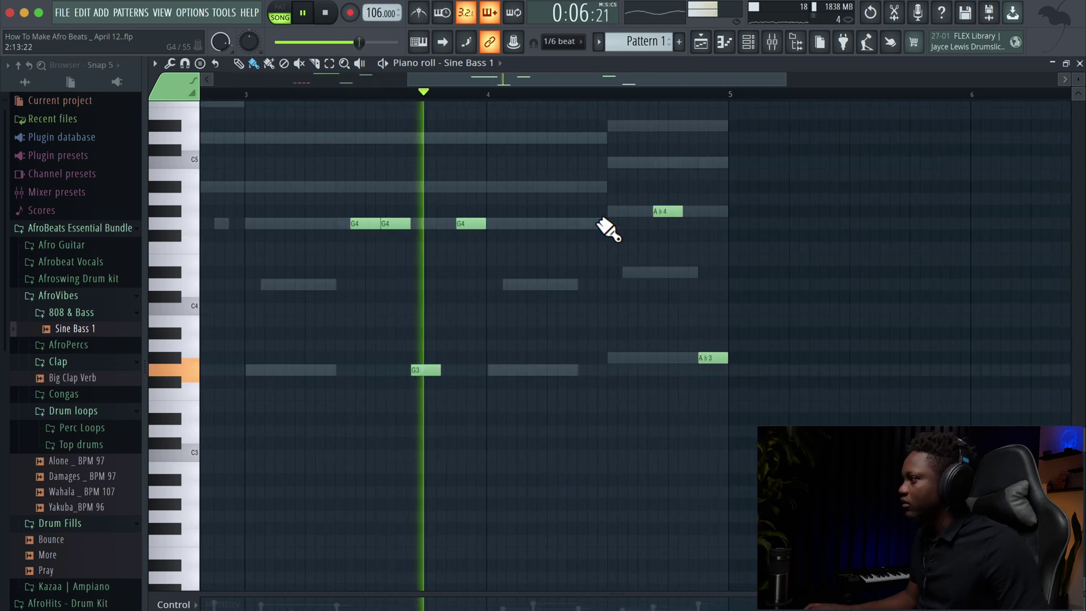
{"action": "left_click_drag", "start_coordinate": [788, 83], "coordinate": [713, 113]}
{"action": "key", "text": "space"}
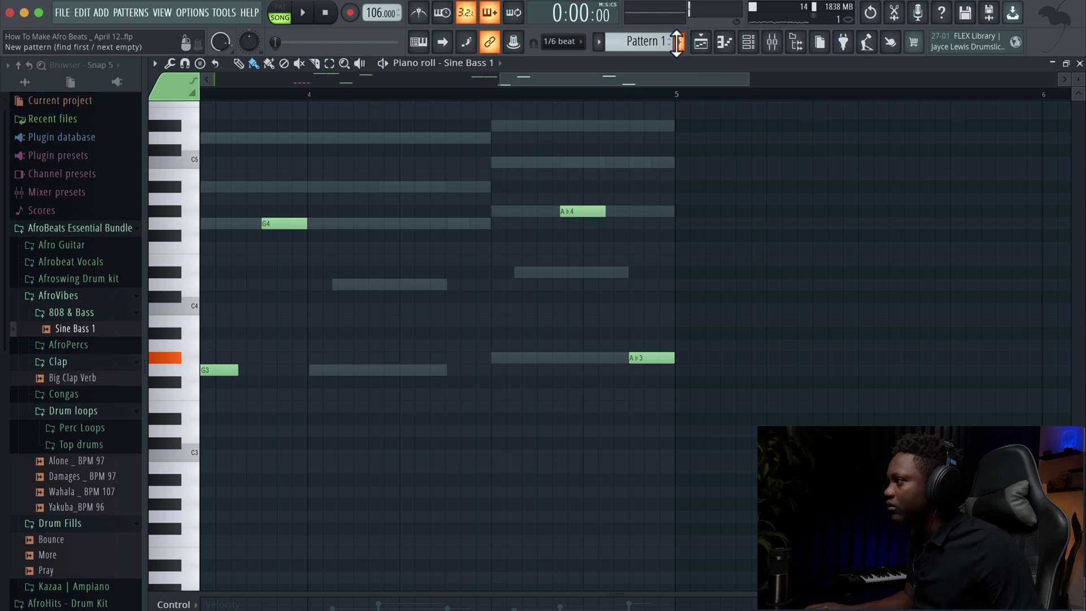
{"action": "left_click", "coordinate": [568, 41]}
{"action": "left_click", "coordinate": [560, 118]}
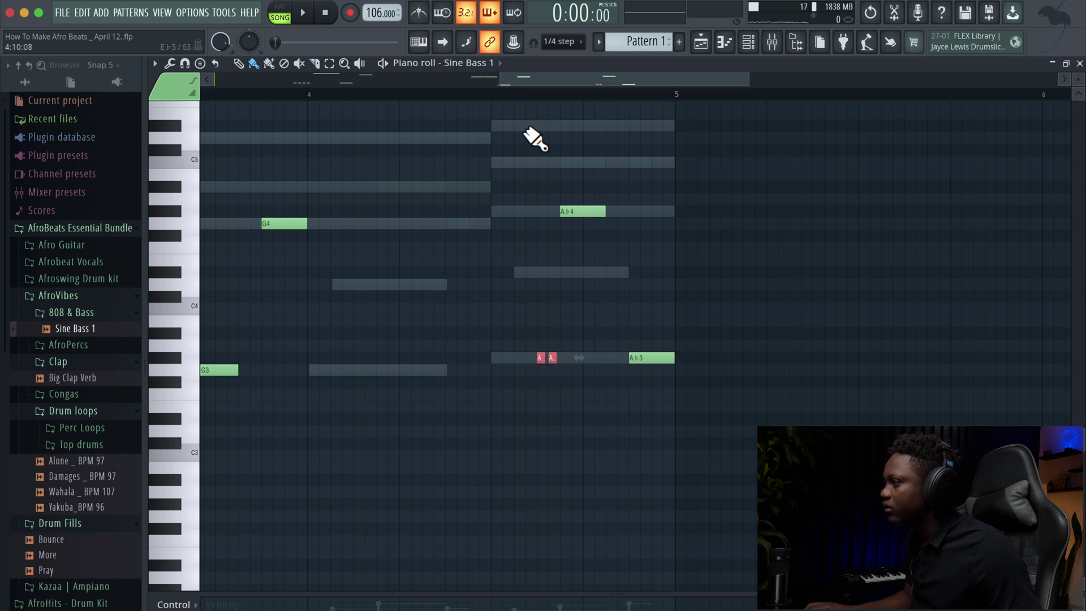
{"action": "key", "text": "space"}
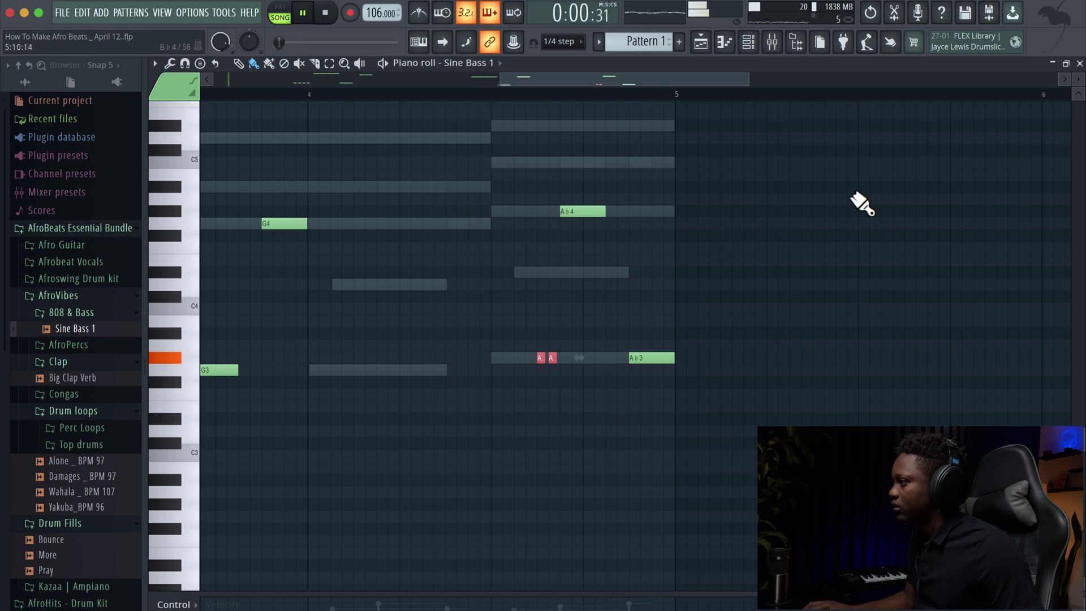
{"action": "left_click", "coordinate": [1078, 63]}
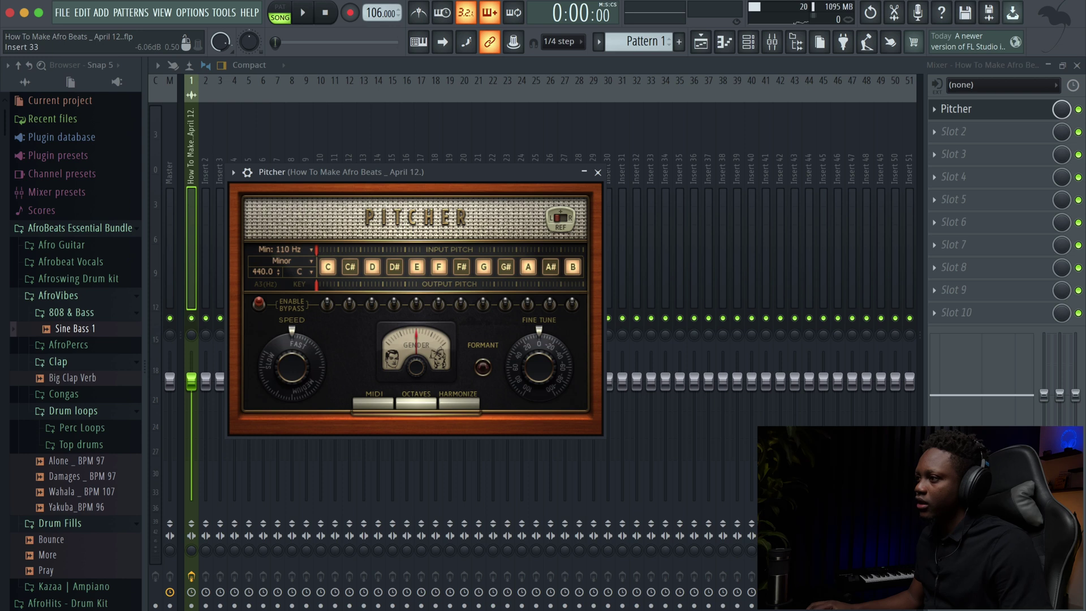
- Audition the vocal through Pitcher, then add Fruity Parametric EQ 2 in slot 2 of its mixer track with the Radio preset
{"action": "key", "text": "space"}
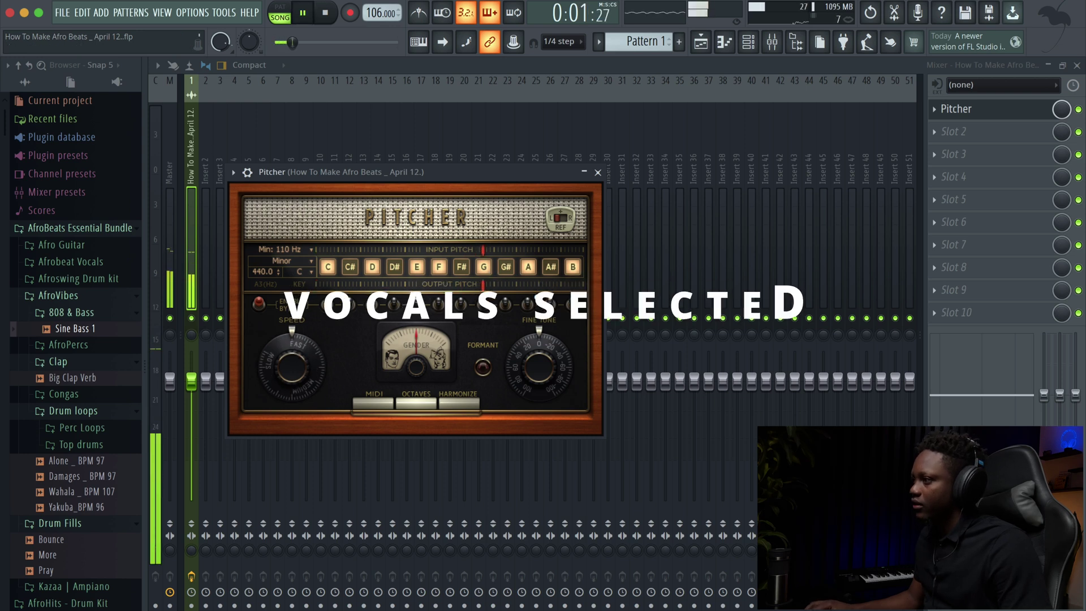
{"action": "left_click", "coordinate": [598, 172]}
{"action": "left_click", "coordinate": [934, 134]}
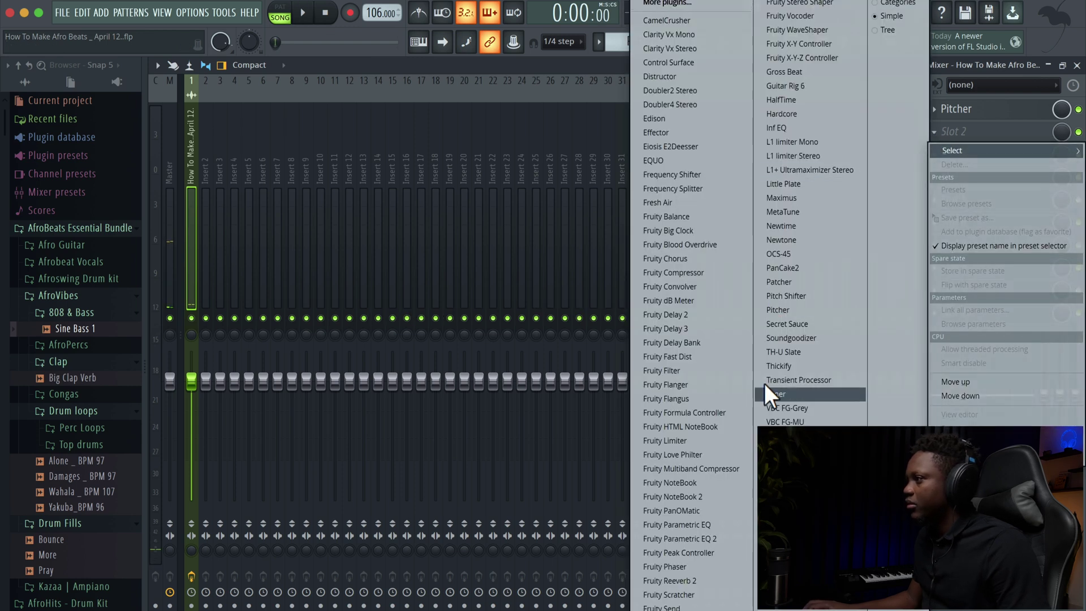
{"action": "left_click", "coordinate": [679, 538]}
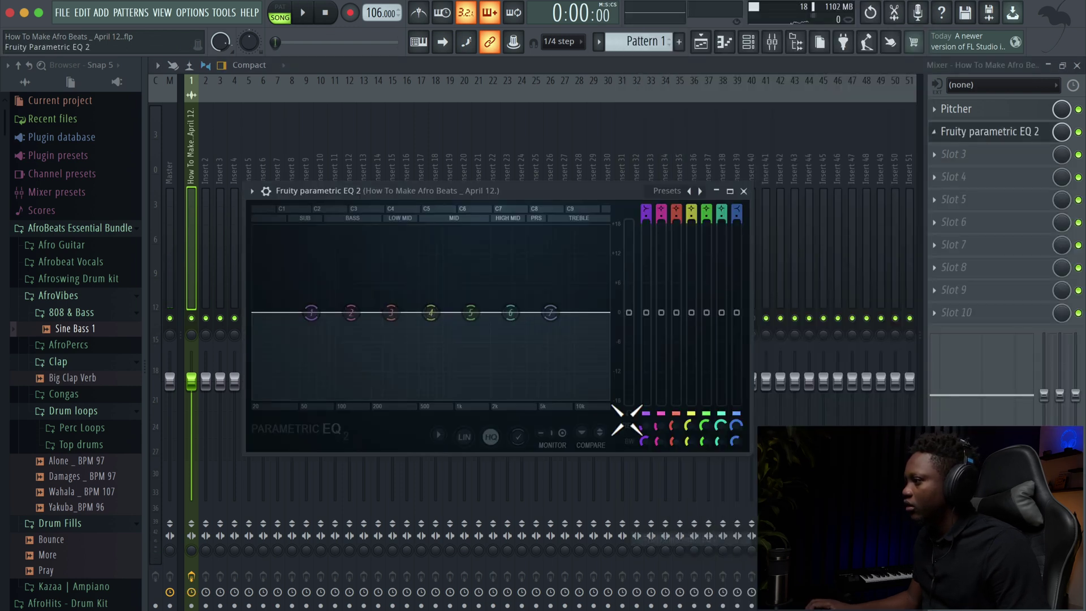
{"action": "left_click", "coordinate": [699, 191]}
{"action": "left_click", "coordinate": [721, 349]}
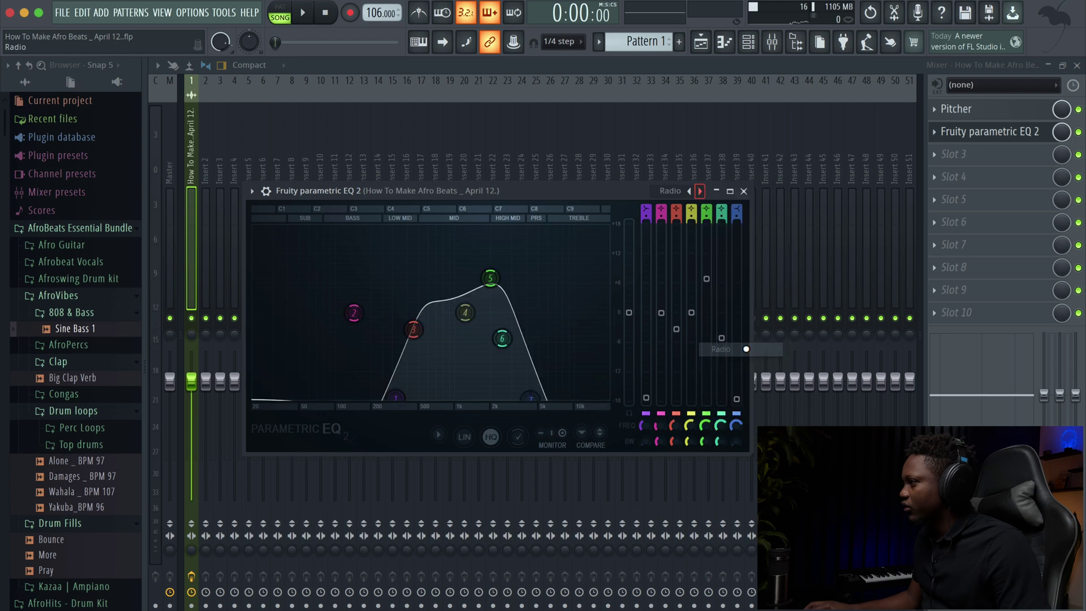
- During playback, move vocal EQ band 6 to about 1680 Hz at -5.8 dB and shift band 7 to a lower frequency
{"action": "key", "text": "space"}
{"action": "left_click_drag", "start_coordinate": [502, 338], "coordinate": [481, 340]}
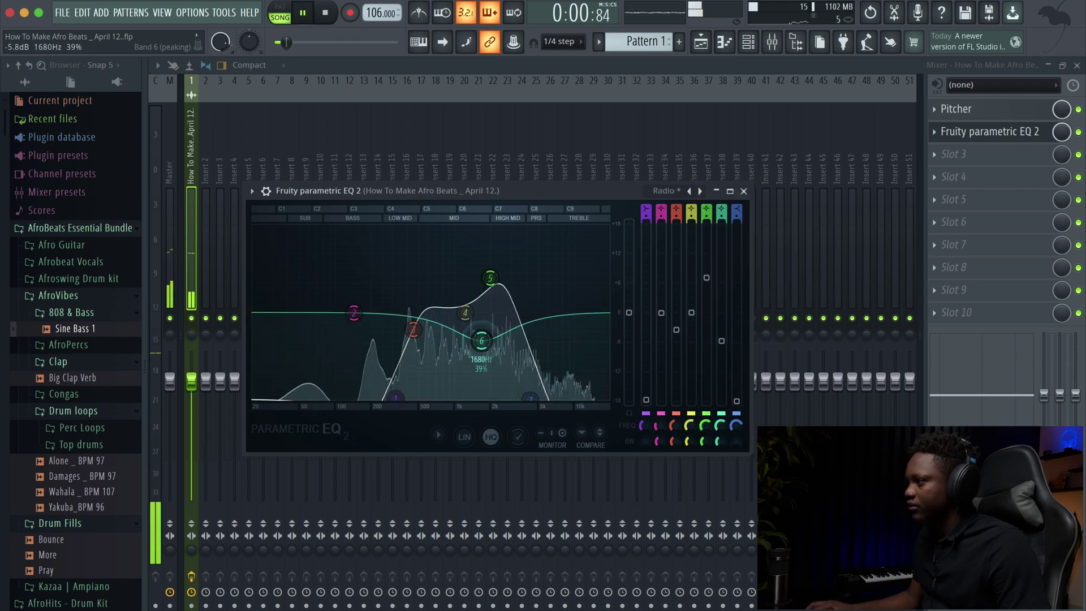
{"action": "left_click_drag", "start_coordinate": [540, 393], "coordinate": [503, 398]}
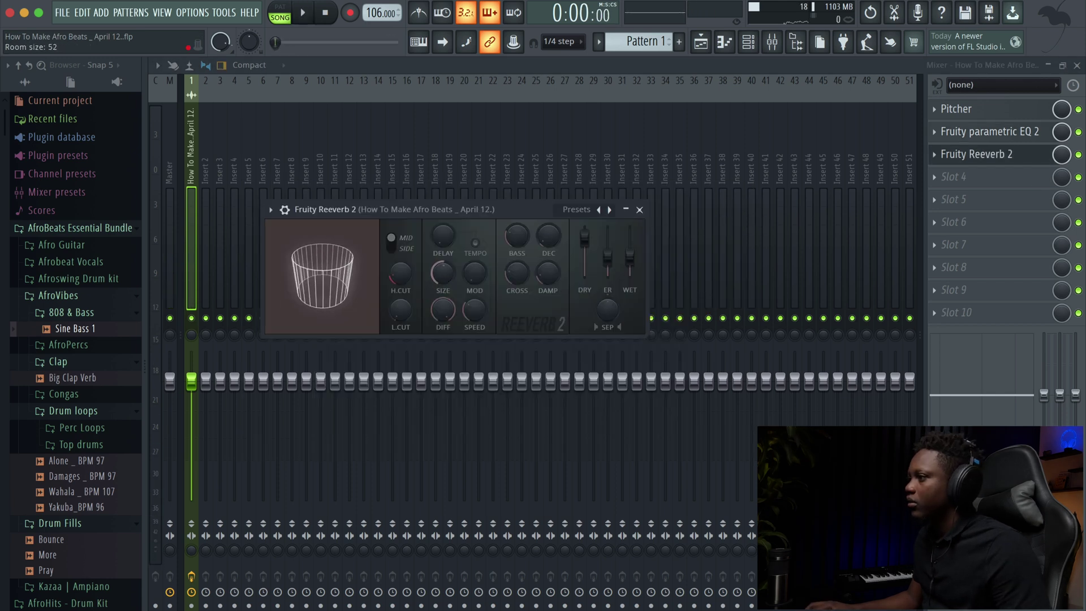
- Add Fruity Reeverb 2 in slot 3 with a larger room size and about 458 Hz low cut, and lower the vocal track's fader
{"action": "key", "text": "space"}
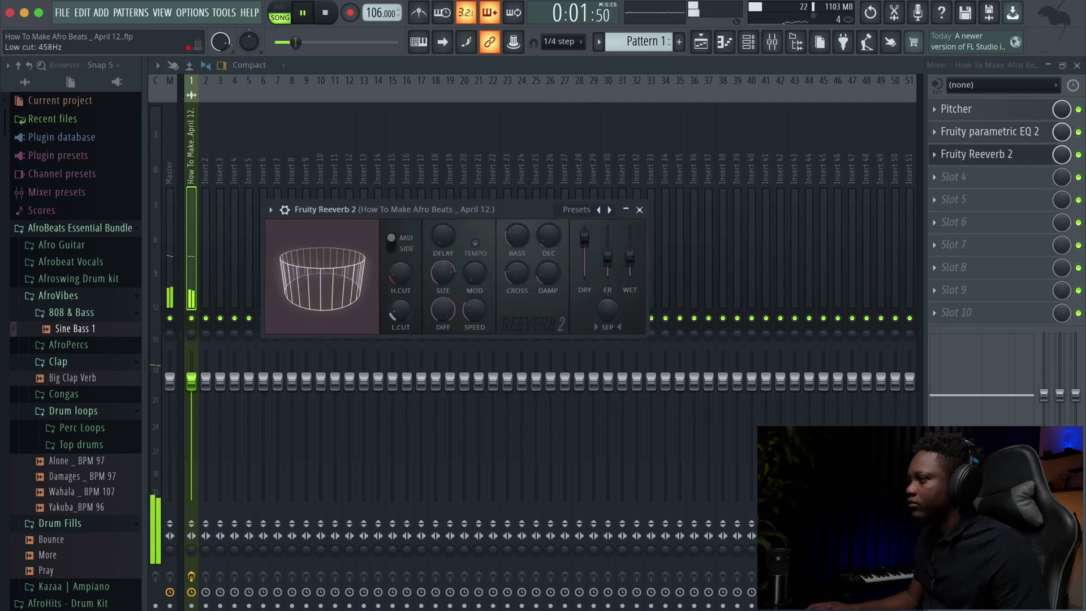
{"action": "left_click", "coordinate": [639, 209]}
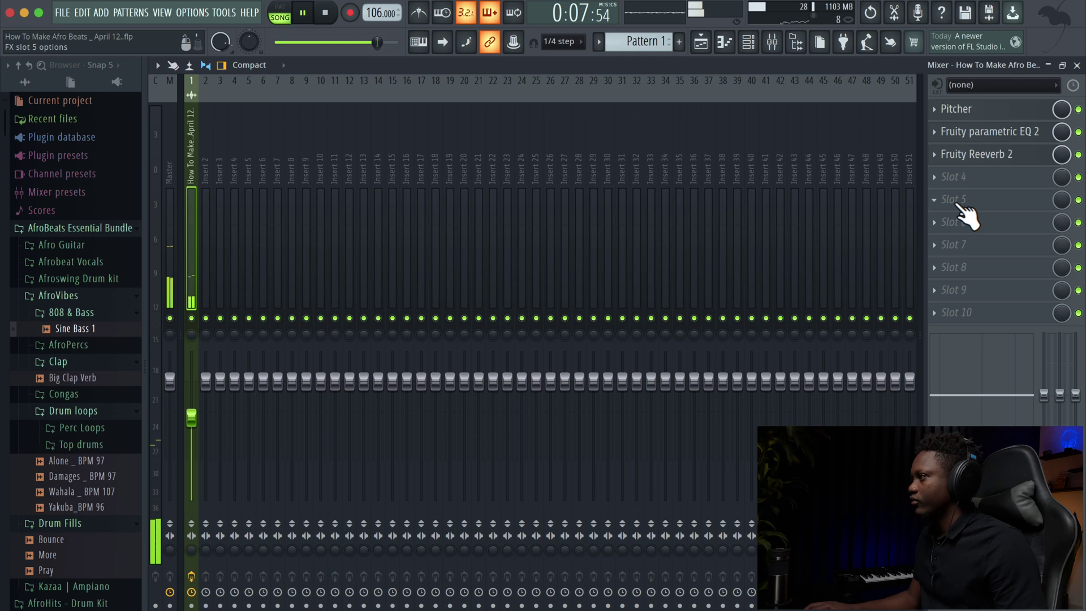
- Add Fruity Delay 3 in slot 4 of the vocal track, using the Ping pong model and about 10% output wet level
{"action": "left_click", "coordinate": [935, 177]}
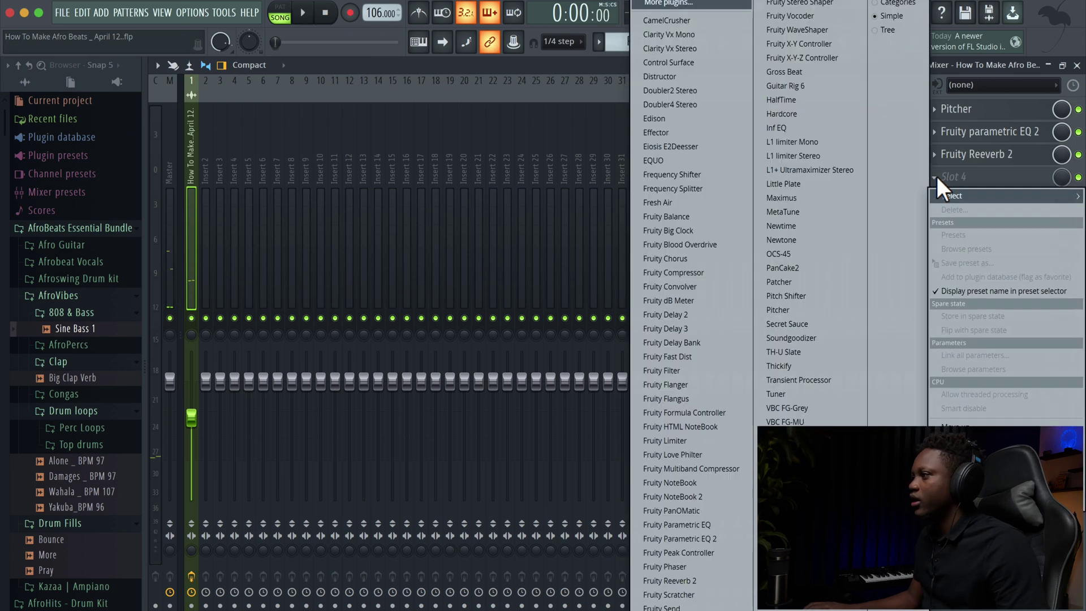
{"action": "left_click", "coordinate": [669, 328]}
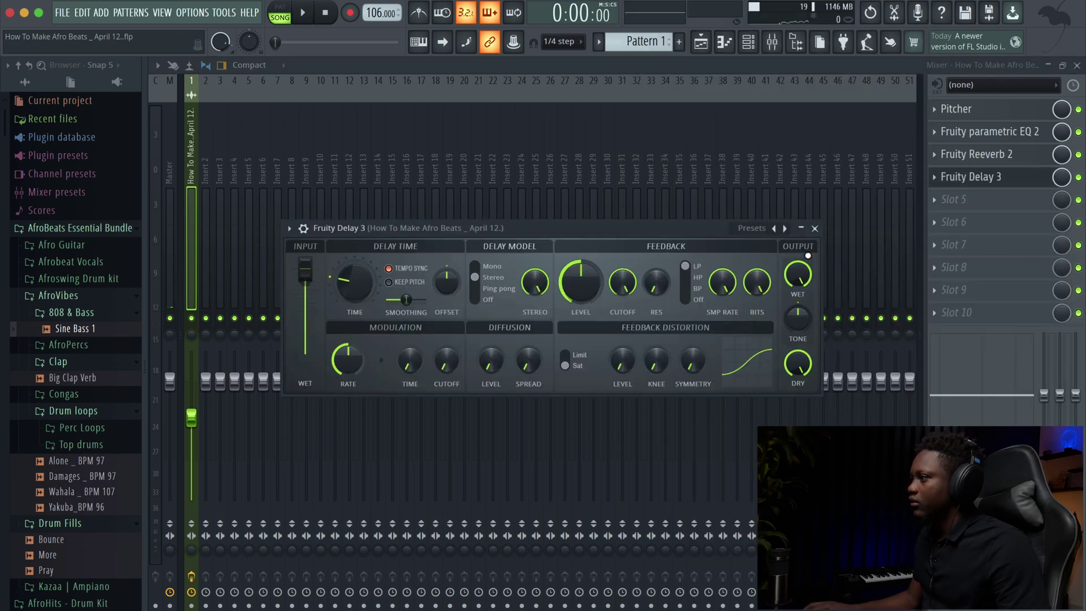
{"action": "left_click", "coordinate": [488, 300]}
{"action": "left_click", "coordinate": [511, 291]}
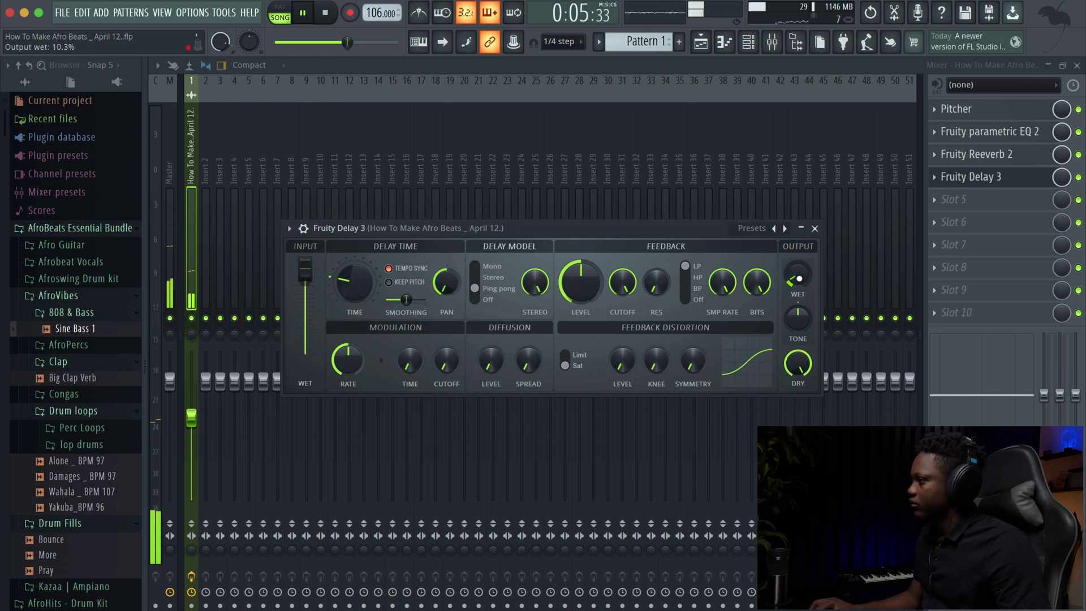
{"action": "left_click", "coordinate": [815, 228]}
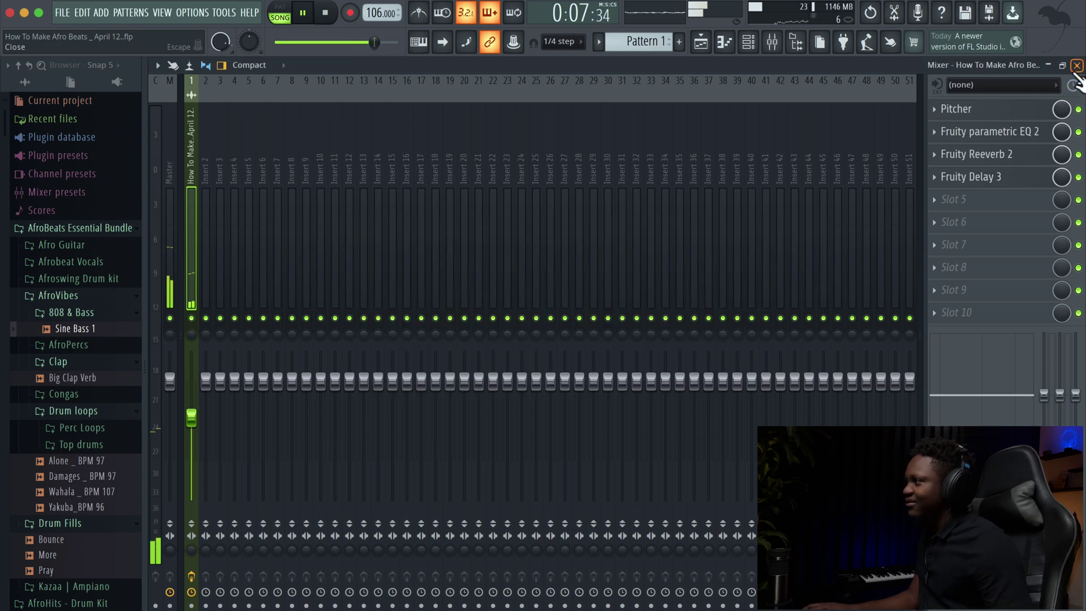
- Close the mixer and open the channel rack, filtering it to the Unsorted instrument channels
{"action": "left_click", "coordinate": [1076, 65]}
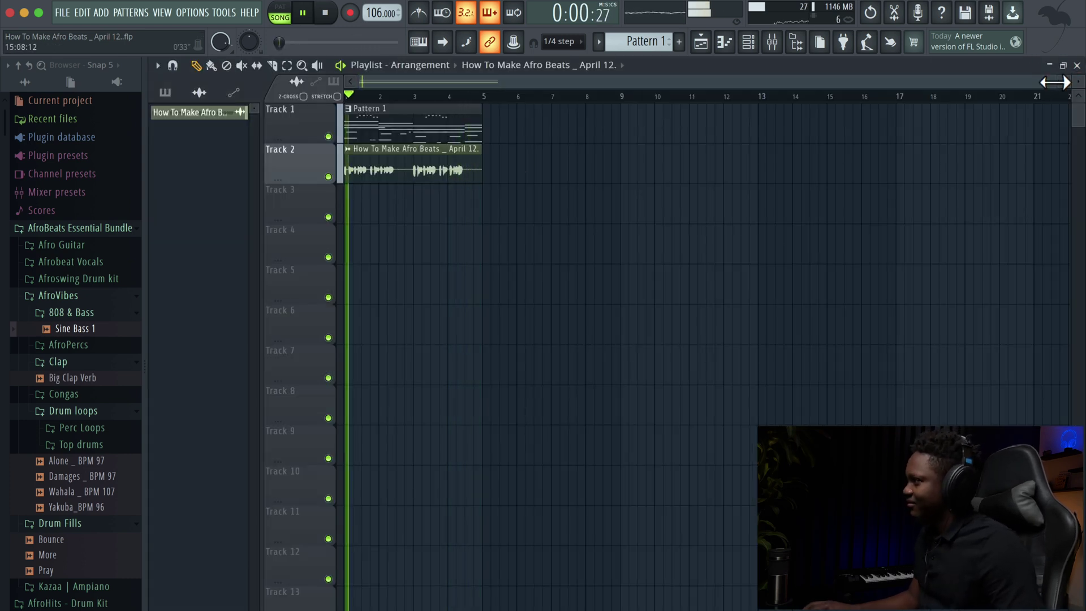
{"action": "left_click_drag", "start_coordinate": [1055, 82], "coordinate": [515, 82]}
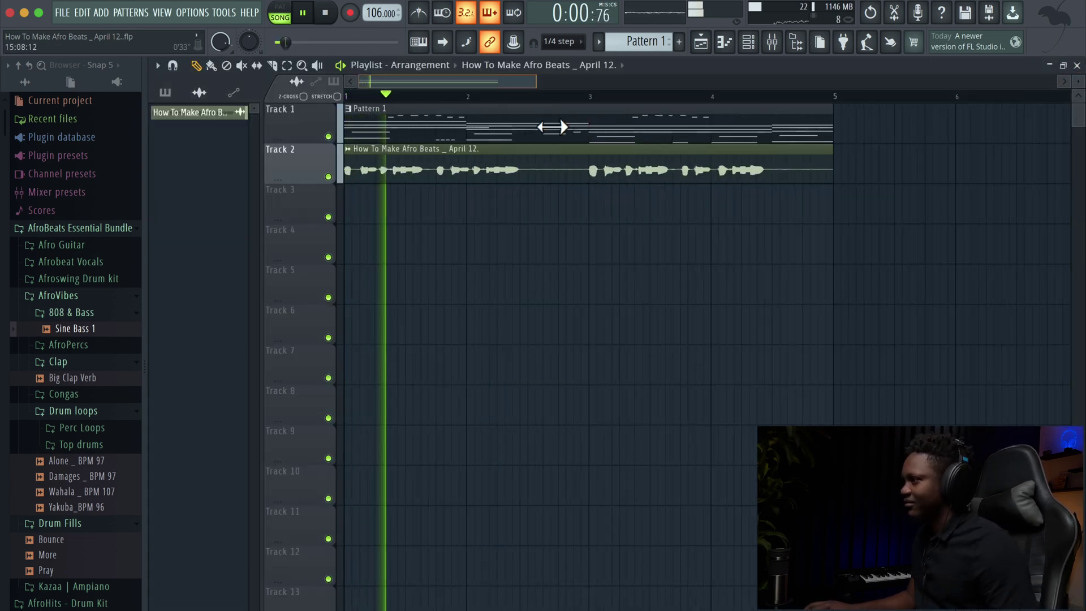
{"action": "left_click", "coordinate": [748, 45]}
{"action": "left_click", "coordinate": [403, 223]}
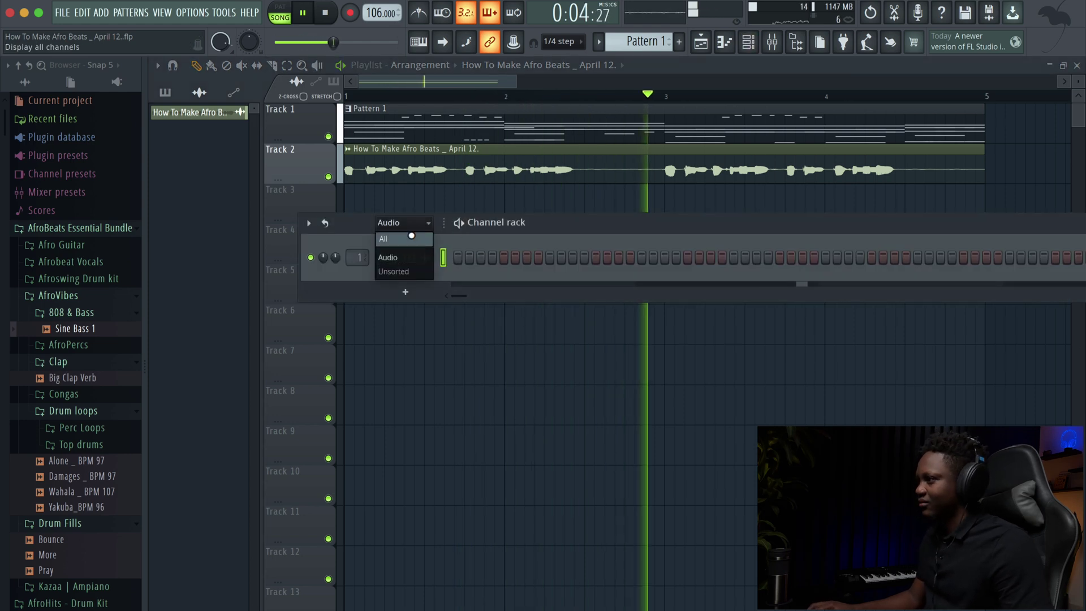
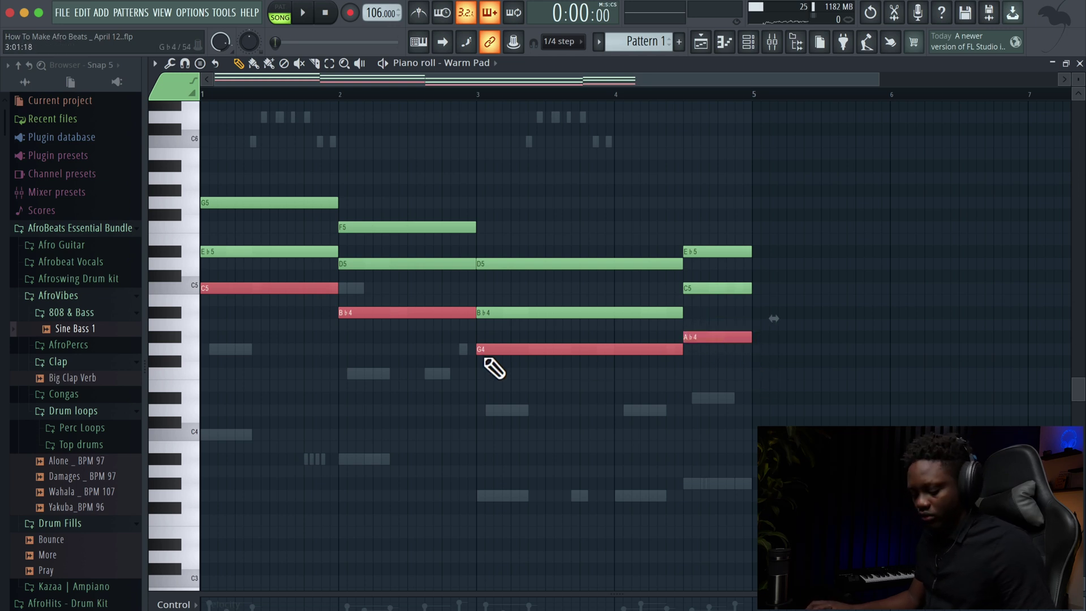
- Copy the selected Warm Pad root notes C5, B♭4, G4 and A♭4 into Morphine's piano roll, play them back, and close it
{"action": "left_click", "coordinate": [467, 63]}
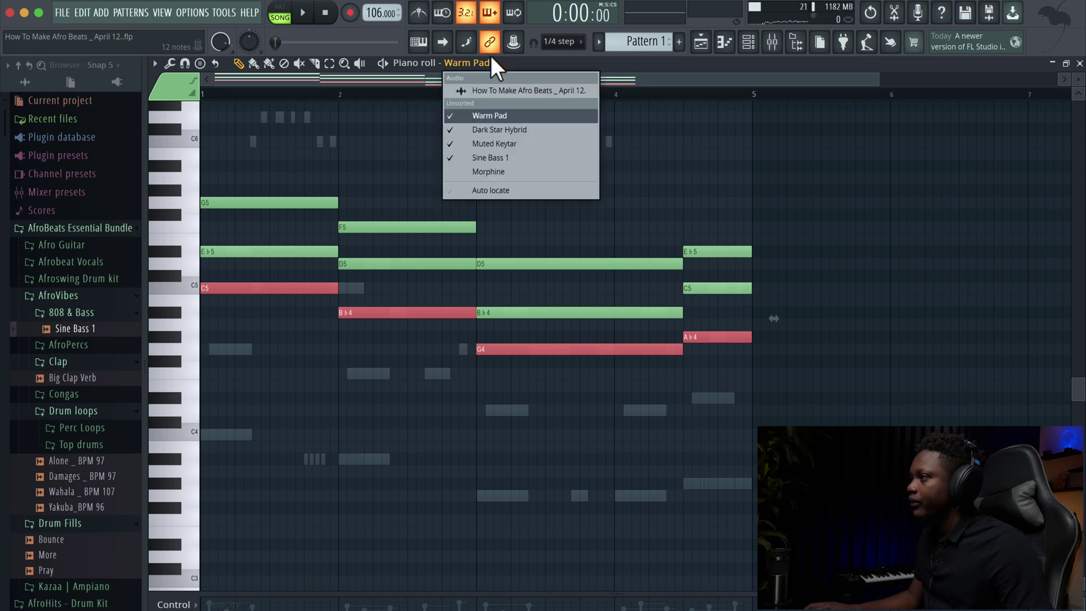
{"action": "left_click", "coordinate": [509, 171]}
{"action": "key", "text": "space"}
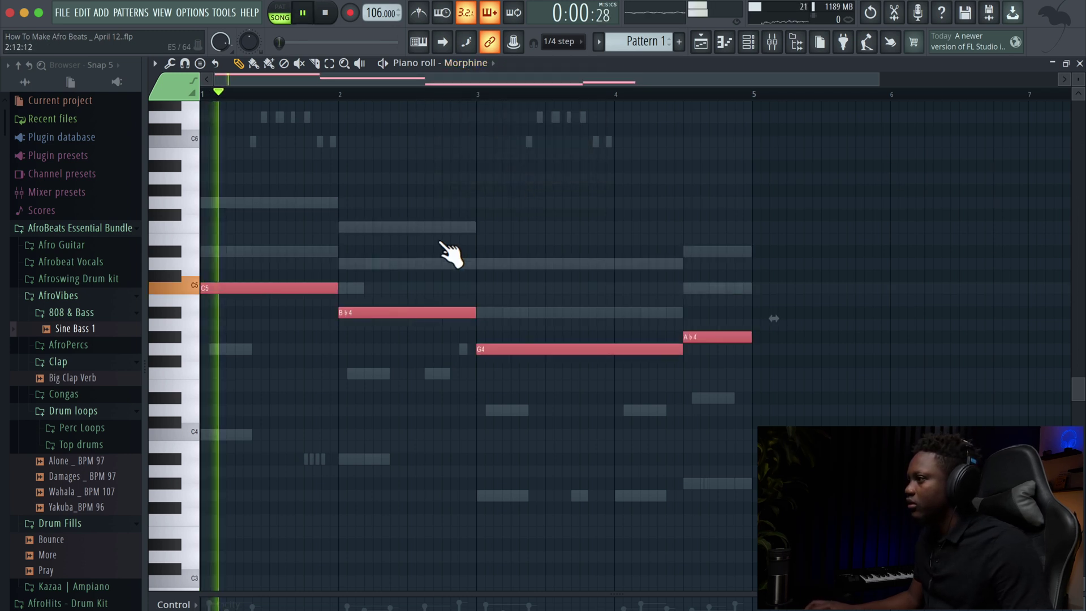
{"action": "left_click", "coordinate": [1079, 64]}
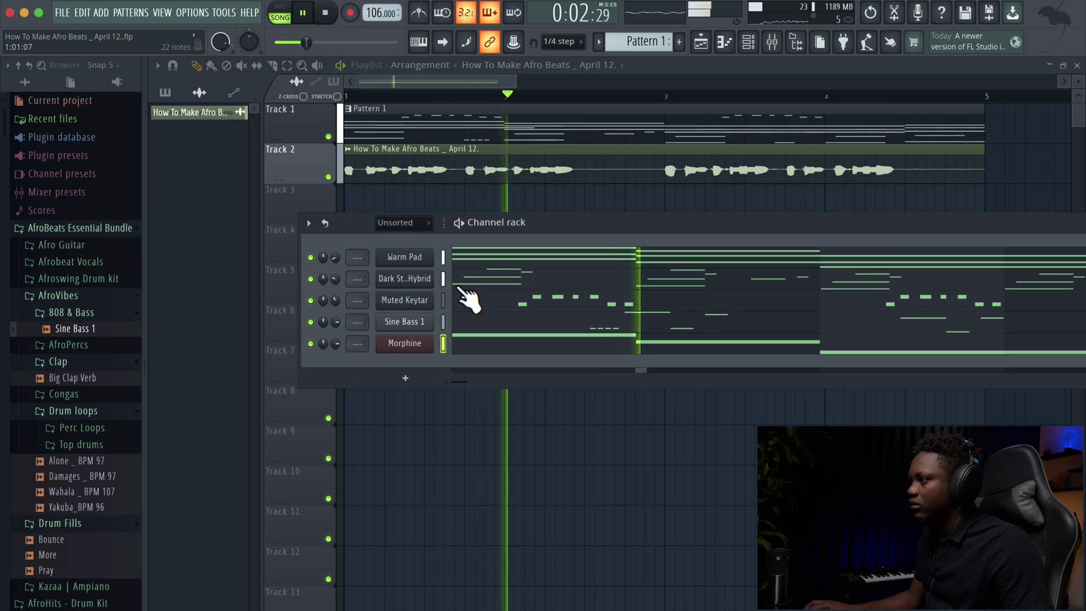
{"action": "key", "text": "space"}
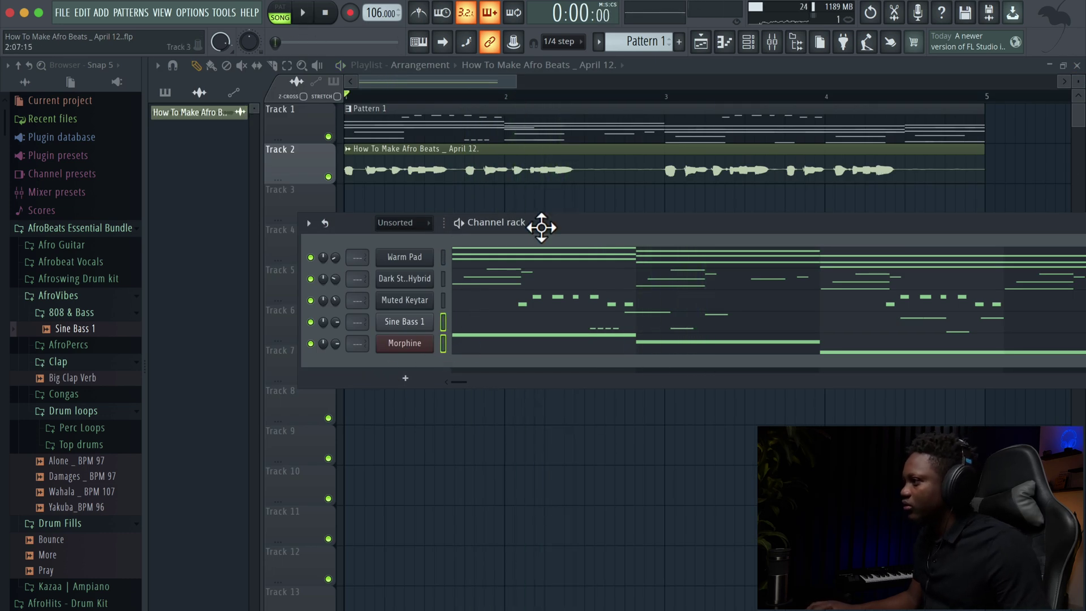
- Route the selected Sine Bass 1 and Morphine channels to consecutive mixer tracks starting from Insert 3
{"action": "left_click", "coordinate": [771, 41]}
{"action": "left_click", "coordinate": [228, 172]}
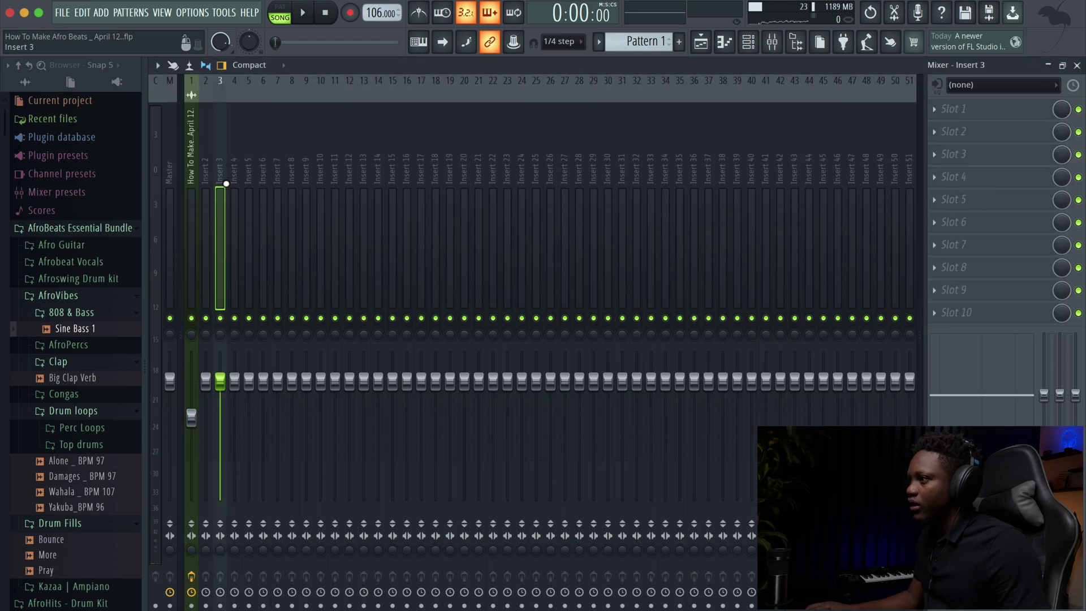
{"action": "right_click", "coordinate": [225, 184]}
{"action": "mouse_move", "coordinate": [366, 240]}
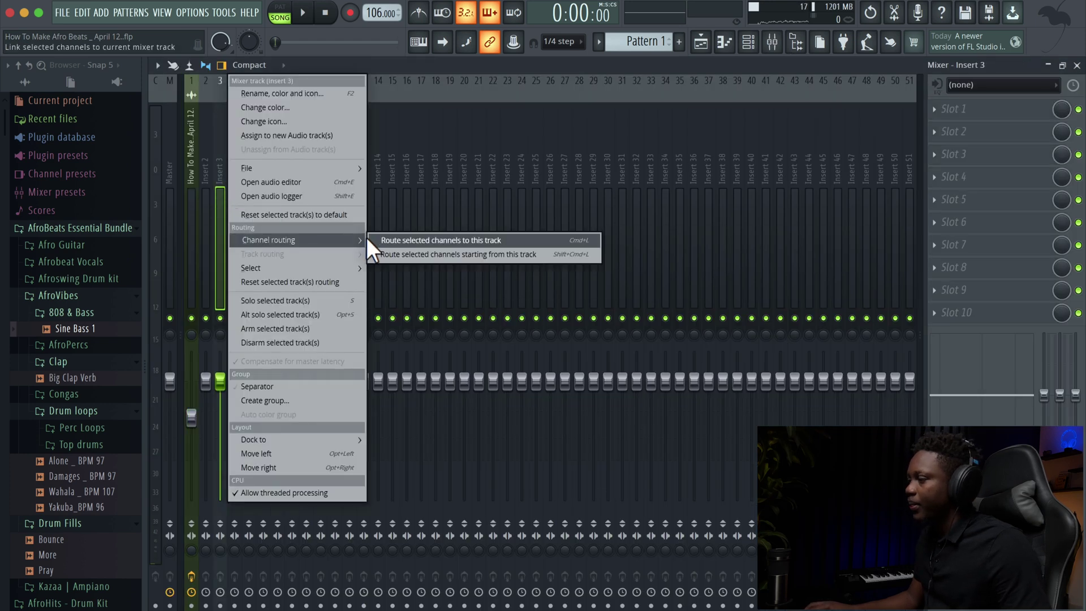
{"action": "left_click", "coordinate": [430, 255]}
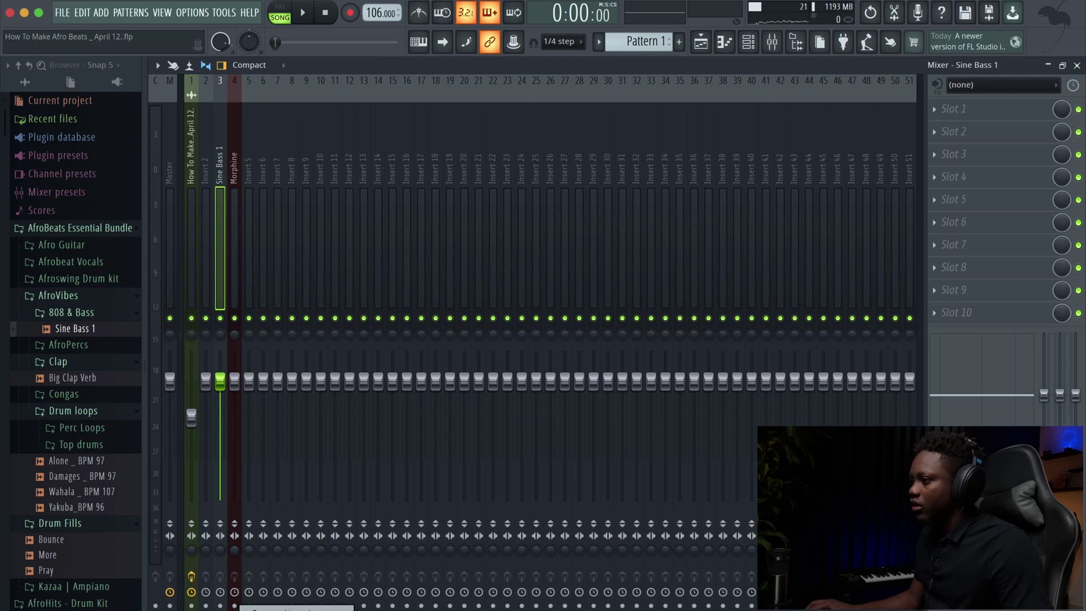
- Add Fruity Limiter in slot 1 of the Morphine track, in compressor mode with Sine Bass 1 as its sidechain input
{"action": "left_click", "coordinate": [243, 253]}
{"action": "left_click", "coordinate": [931, 109]}
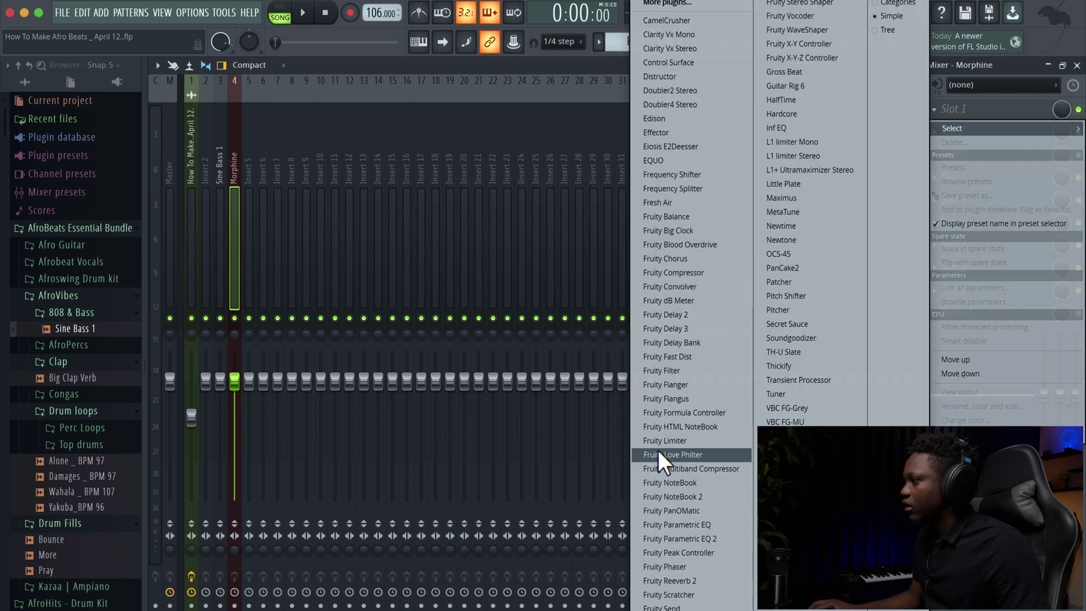
{"action": "left_click", "coordinate": [687, 442]}
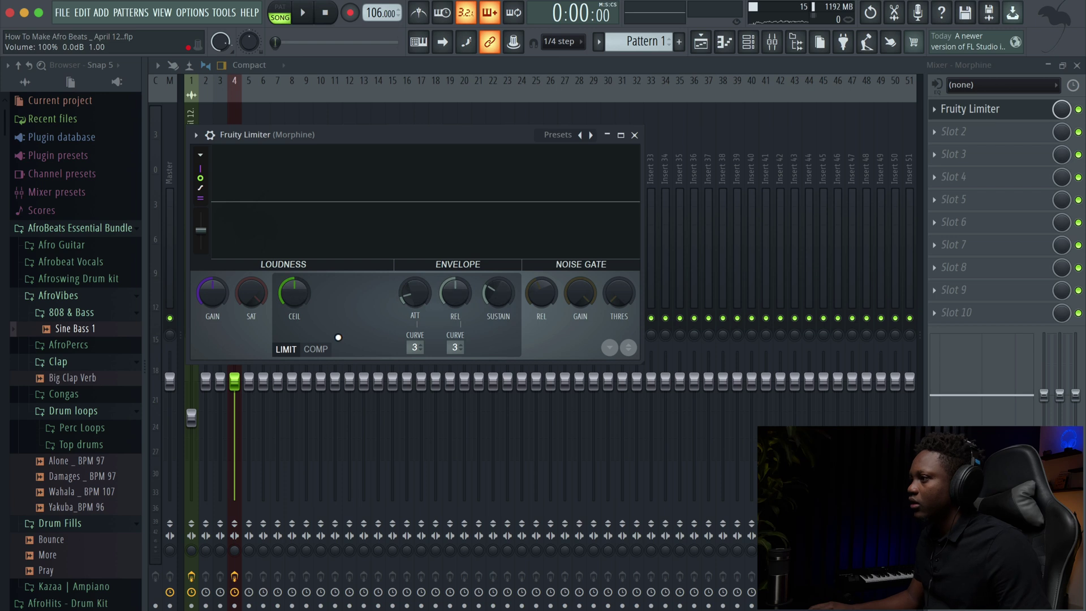
{"action": "left_click", "coordinate": [316, 349]}
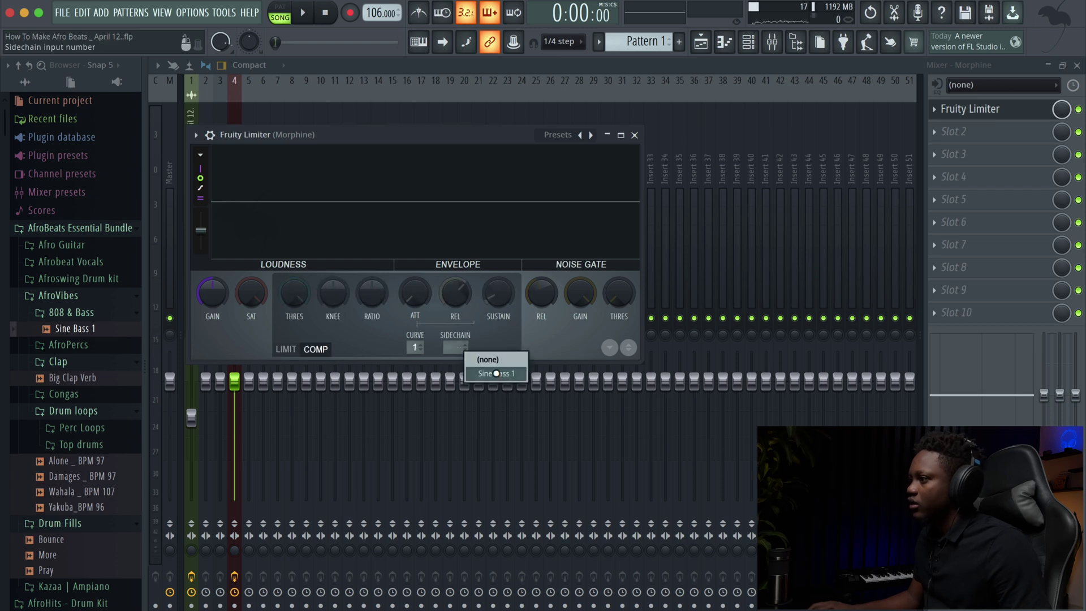
{"action": "left_click_drag", "start_coordinate": [297, 138], "coordinate": [398, 175]}
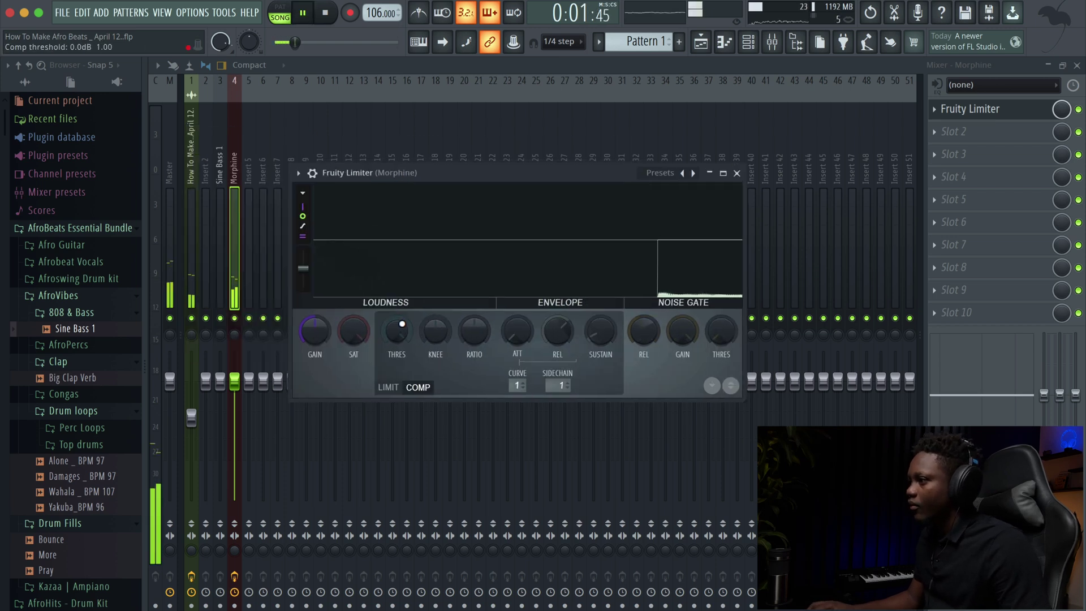
- Lower the Morphine compressor's threshold and raise its ratio during playback so the bass ducks it, and close the plugin
{"action": "key", "text": "space"}
{"action": "left_click_drag", "start_coordinate": [402, 324], "coordinate": [402, 368]}
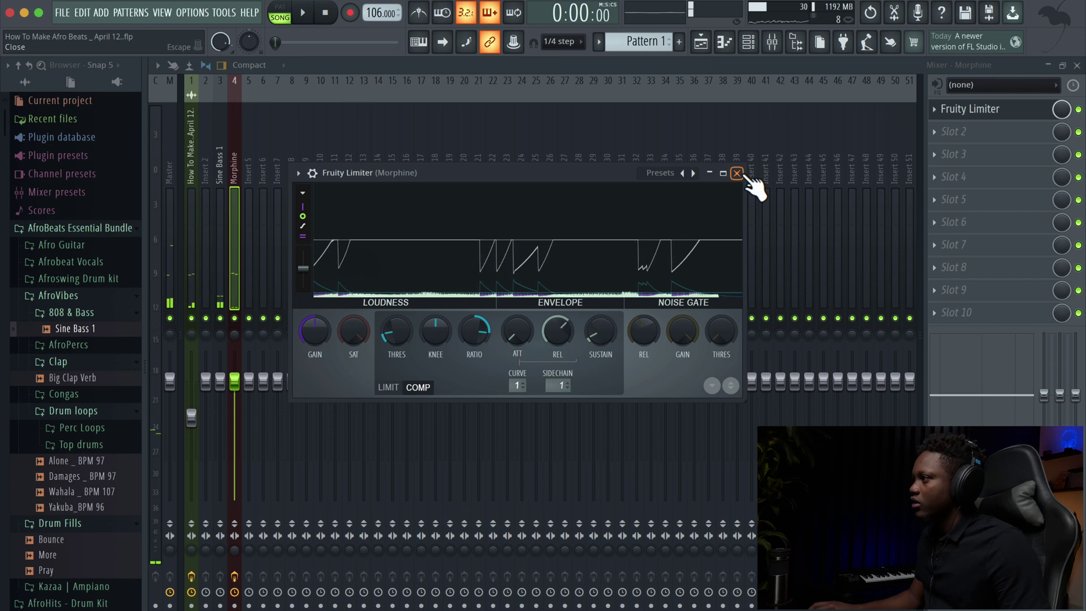
{"action": "left_click", "coordinate": [737, 172]}
{"action": "key", "text": "space"}
{"action": "left_click", "coordinate": [1077, 66]}
{"action": "key", "text": "space"}
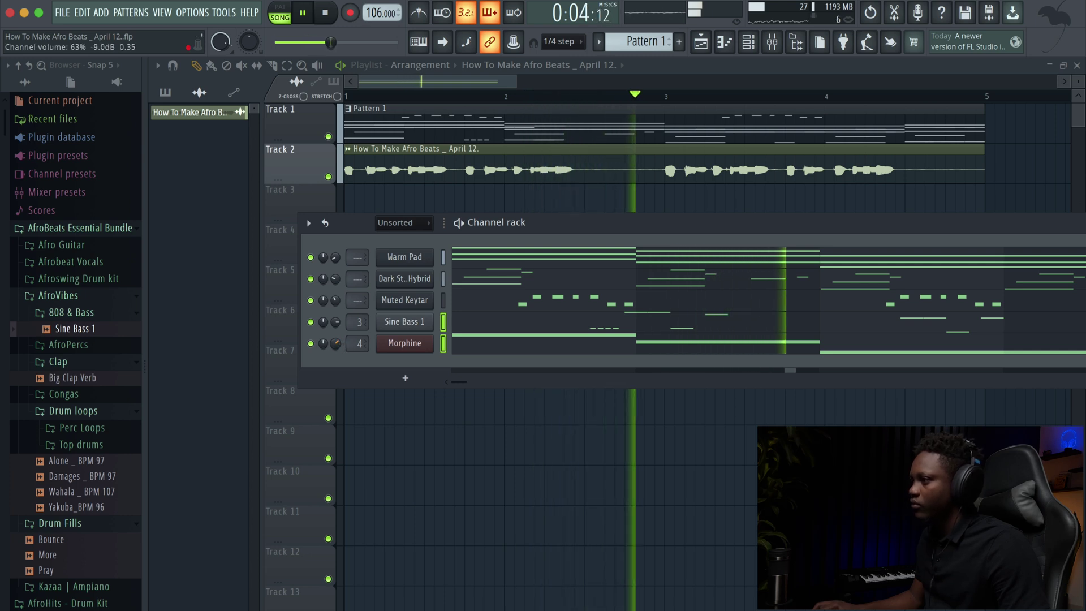
{"action": "left_click_drag", "start_coordinate": [346, 344], "coordinate": [344, 347]}
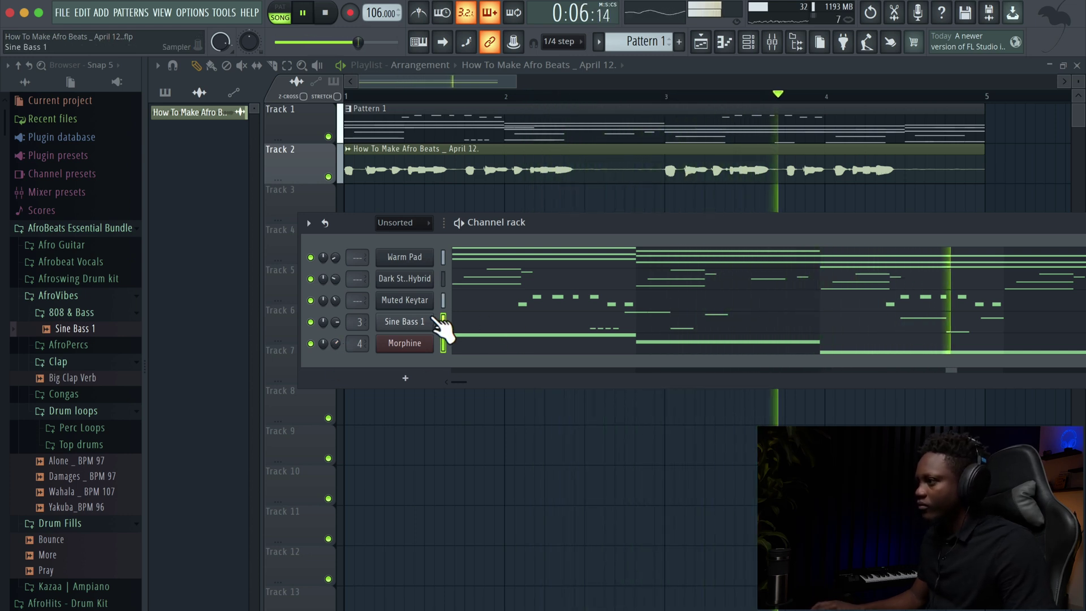
{"action": "key", "text": "space"}
- Place the Big Clap Verb sample at the start of Track 3 in the playlist and play it back
{"action": "left_click_drag", "start_coordinate": [72, 378], "coordinate": [161, 201]}
{"action": "key", "text": "space"}
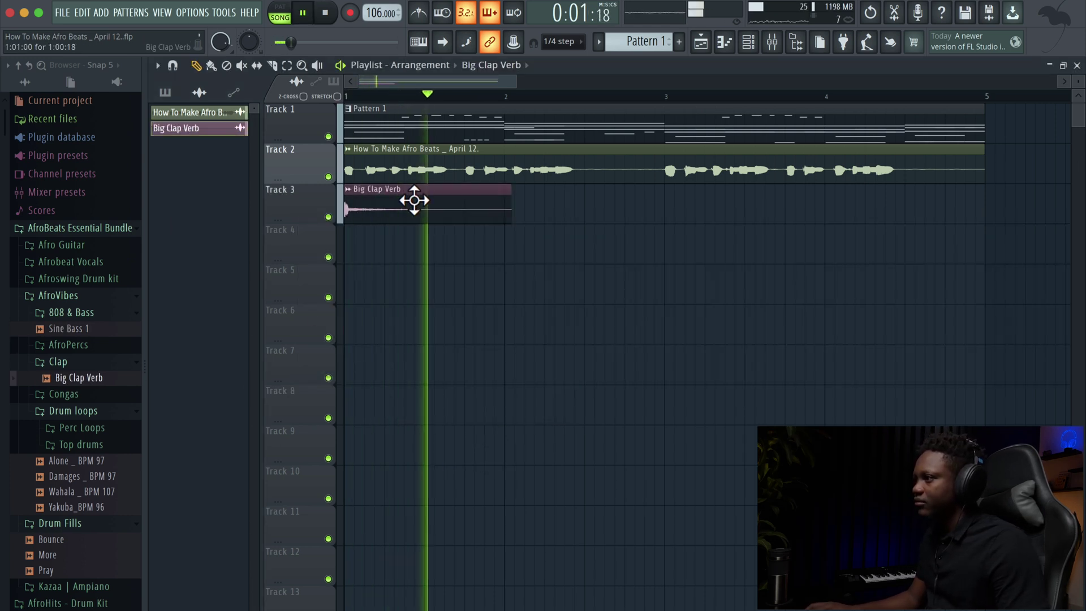
{"action": "key", "text": "space"}
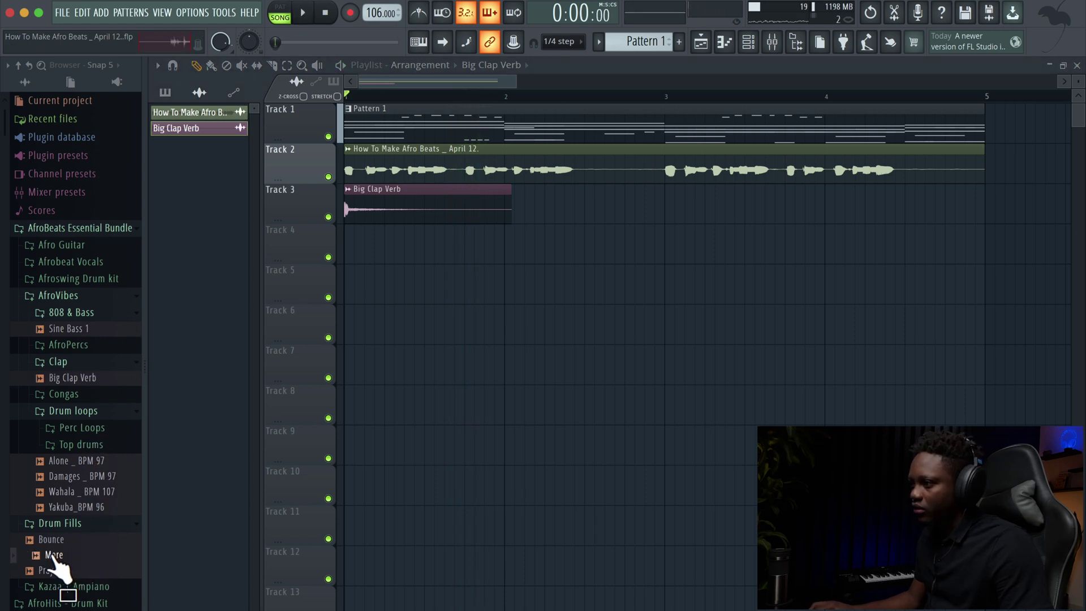
- Add the More drum fill to Track 3 at bar 4, with the snap set to Cell
{"action": "left_click_drag", "start_coordinate": [52, 553], "coordinate": [587, 352]}
{"action": "left_click_drag", "start_coordinate": [653, 376], "coordinate": [835, 210]}
{"action": "left_click", "coordinate": [563, 41]}
{"action": "left_click", "coordinate": [565, 71]}
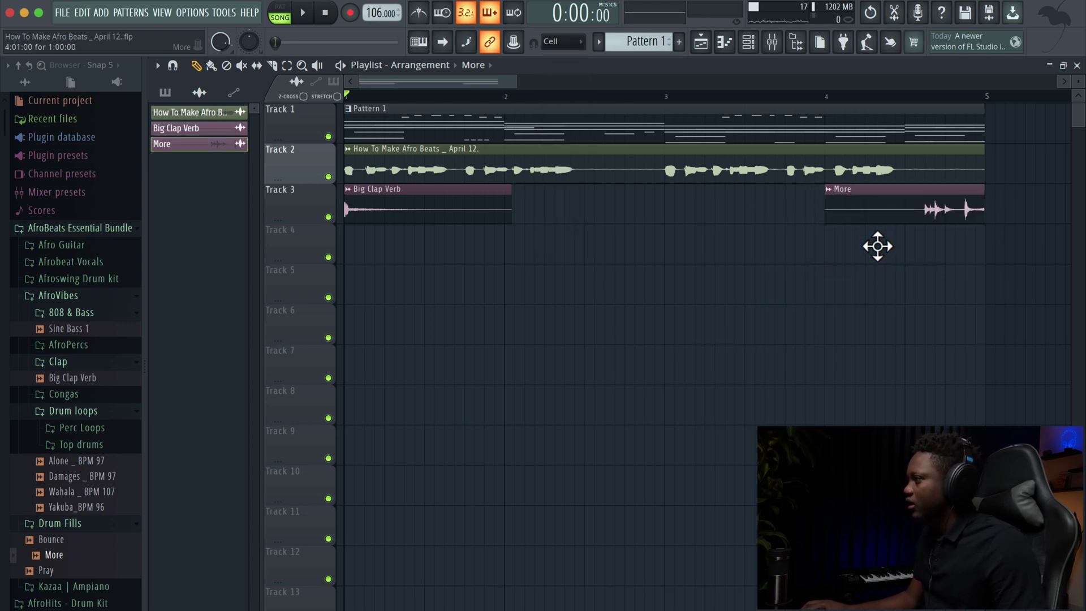
- Adjust the More clip's channel volume during playback and audition the fill from just before bar 4
{"action": "key", "text": "space"}
{"action": "double_click", "coordinate": [843, 204]}
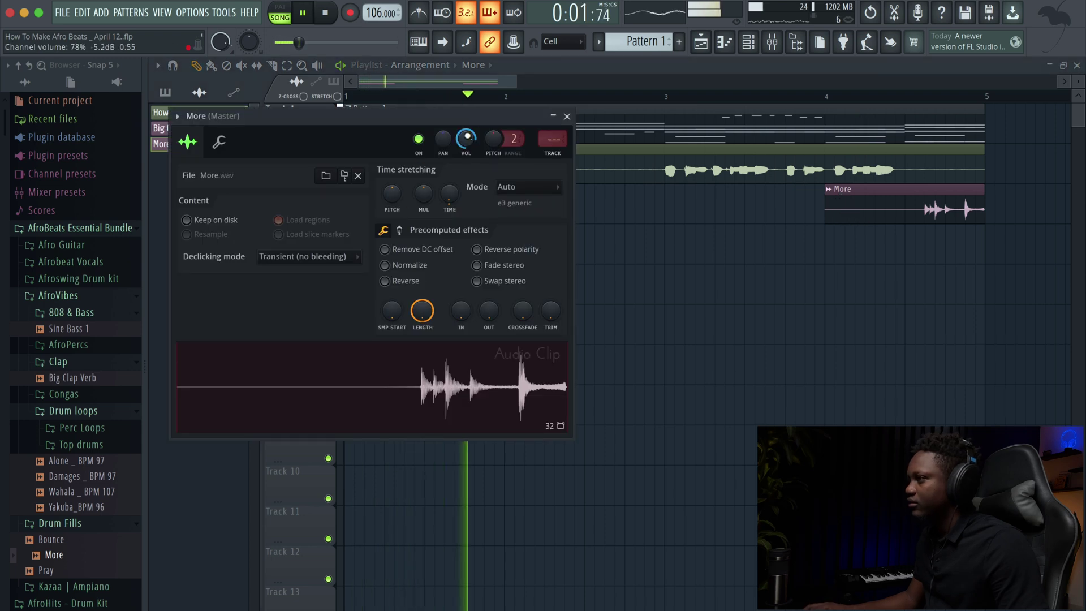
{"action": "left_click", "coordinate": [802, 97]}
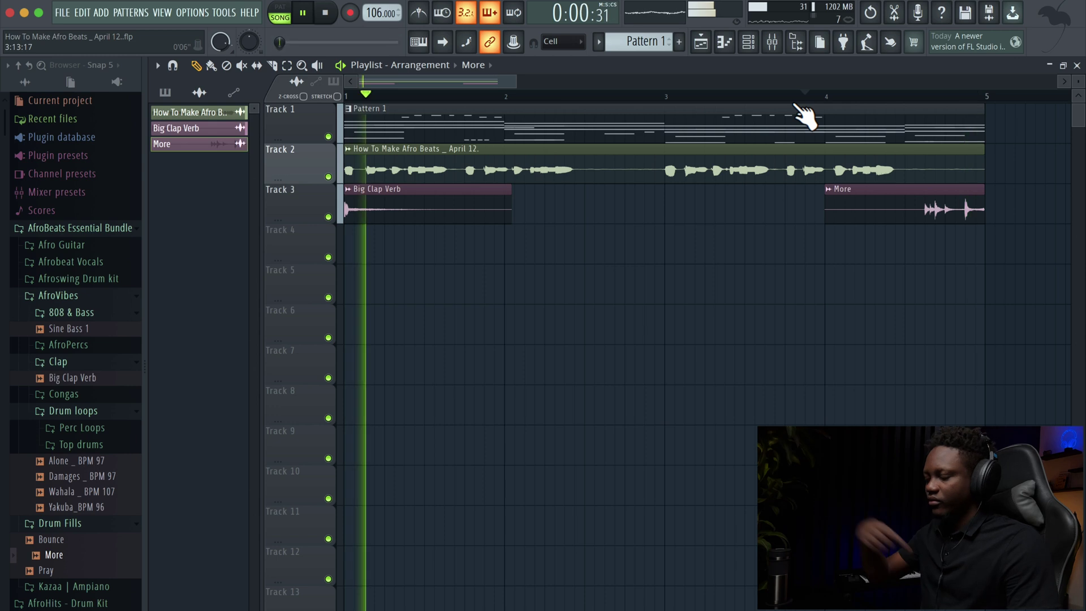
{"action": "key", "text": "space"}
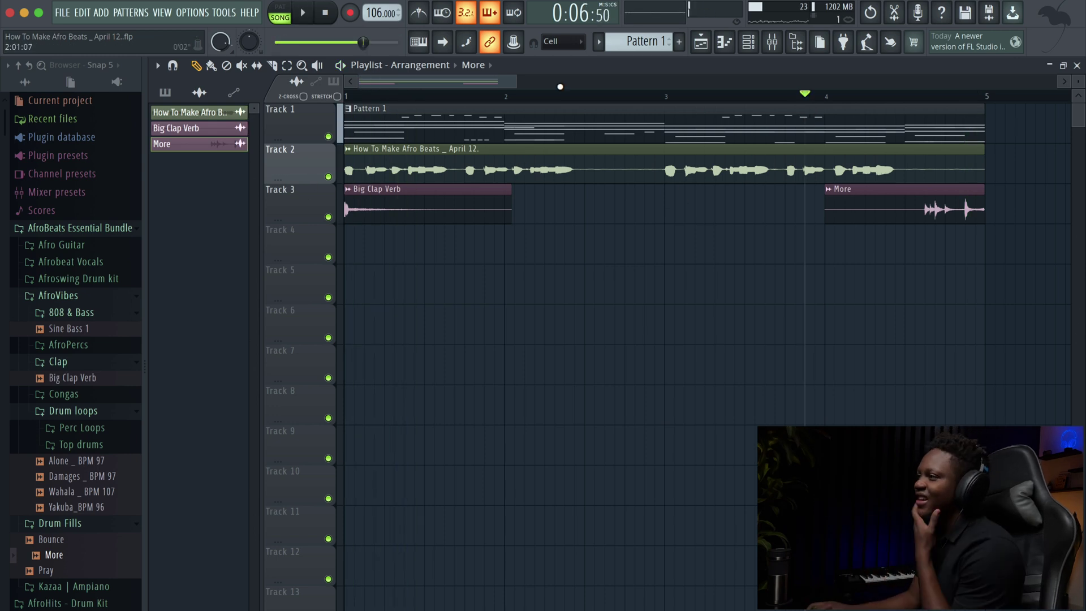
- Show the Unsorted channels in the channel rack and add the AfroPerc _ Jinja and Iperc percussion samples as channels
{"action": "left_click", "coordinate": [749, 43]}
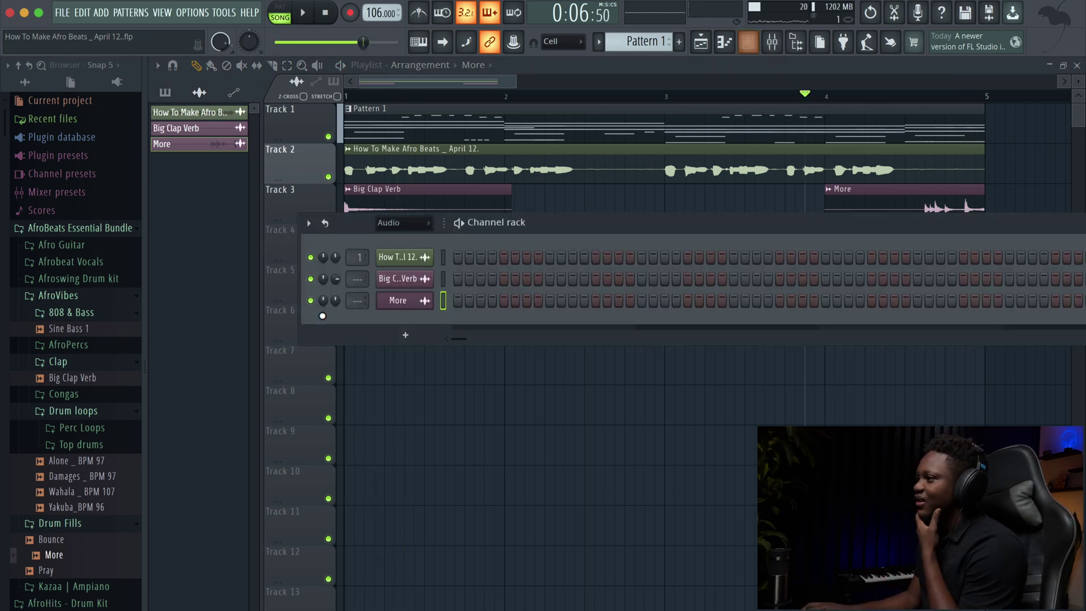
{"action": "left_click", "coordinate": [413, 223]}
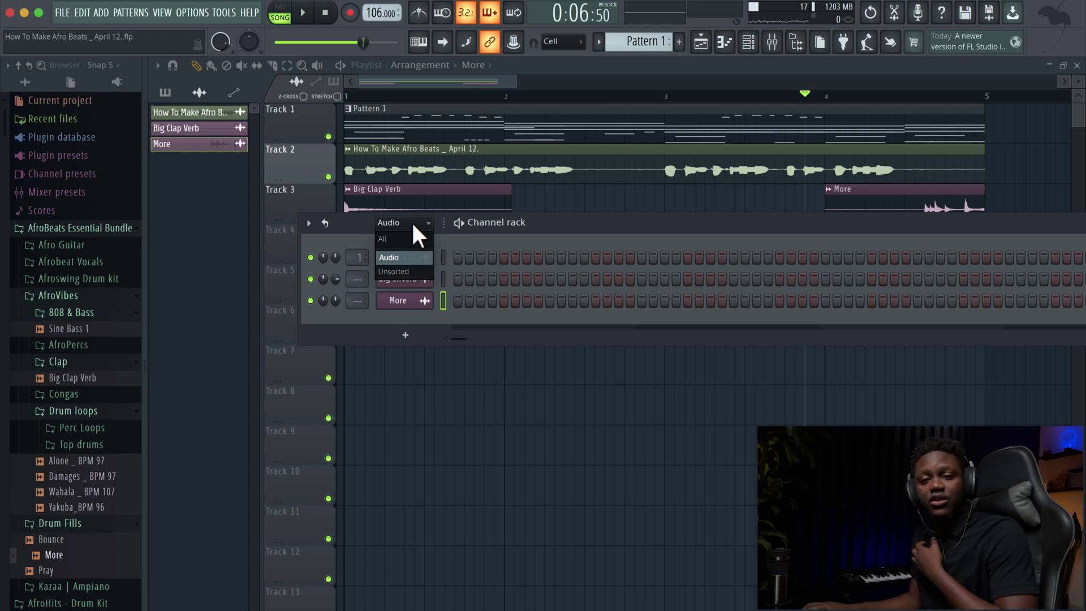
{"action": "left_click", "coordinate": [393, 271]}
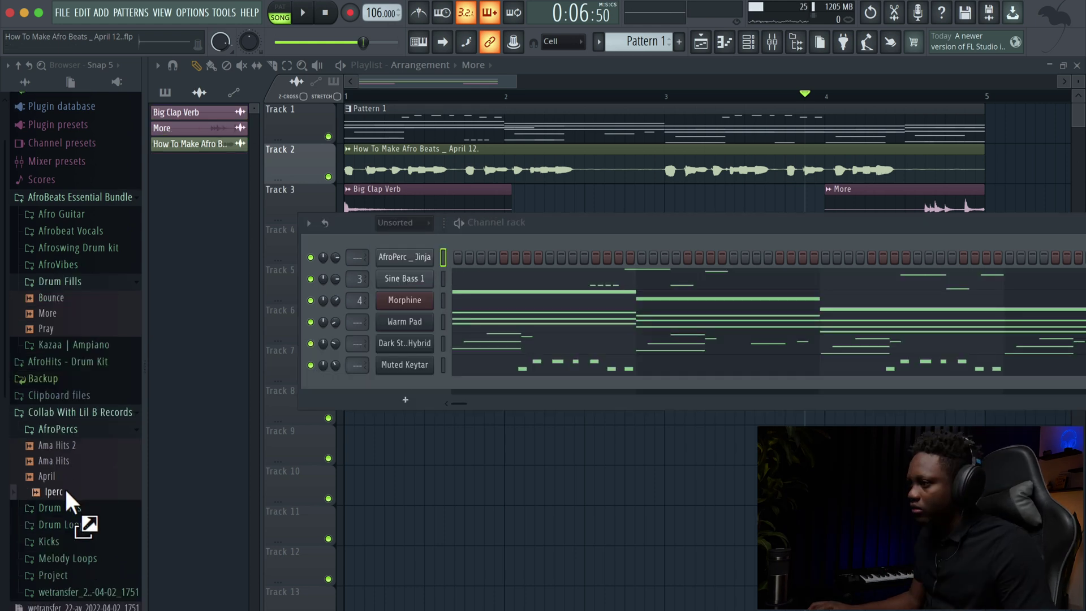
{"action": "left_click_drag", "start_coordinate": [64, 487], "coordinate": [415, 245]}
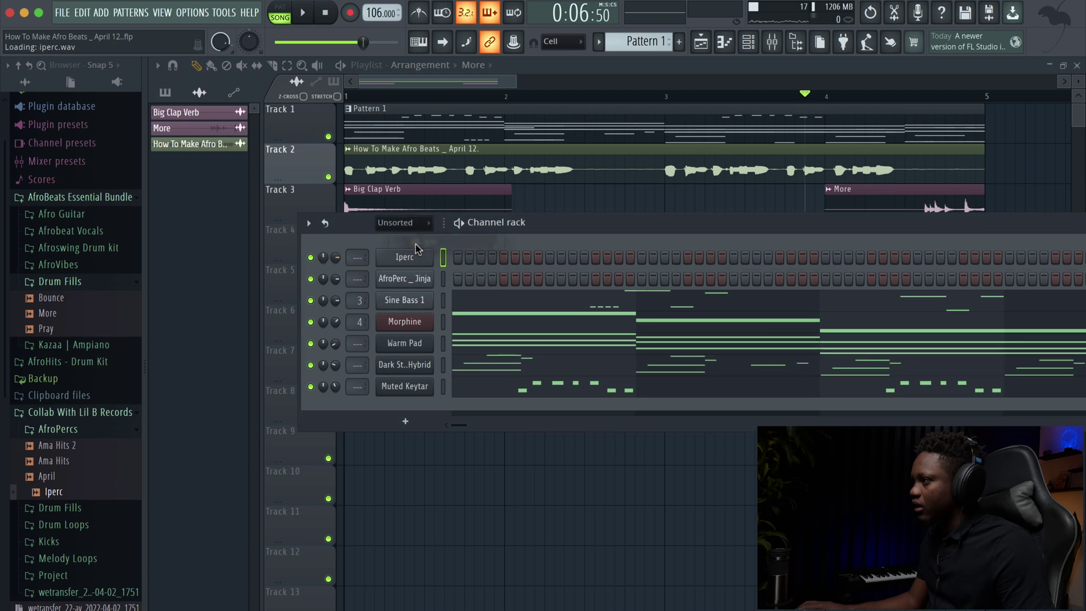
- Program Iperc hits on steps 4, 7, 11 and 13, auditioning them against the beat
{"action": "key", "text": "space"}
{"action": "left_click", "coordinate": [492, 258]}
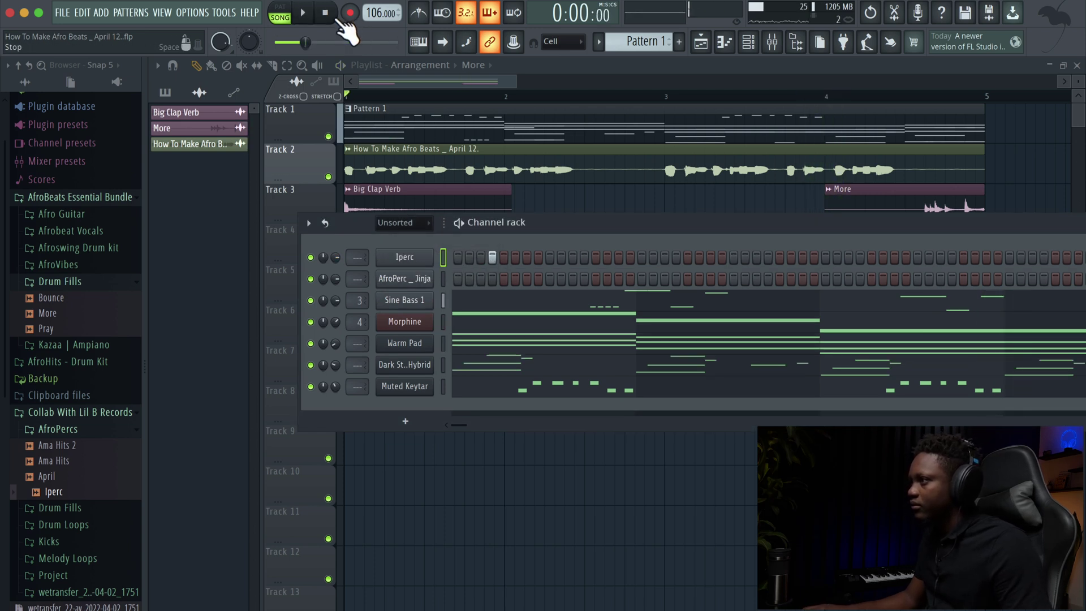
{"action": "key", "text": "space"}
{"action": "left_click", "coordinate": [527, 258]}
{"action": "key", "text": "space"}
{"action": "key", "text": "space"}
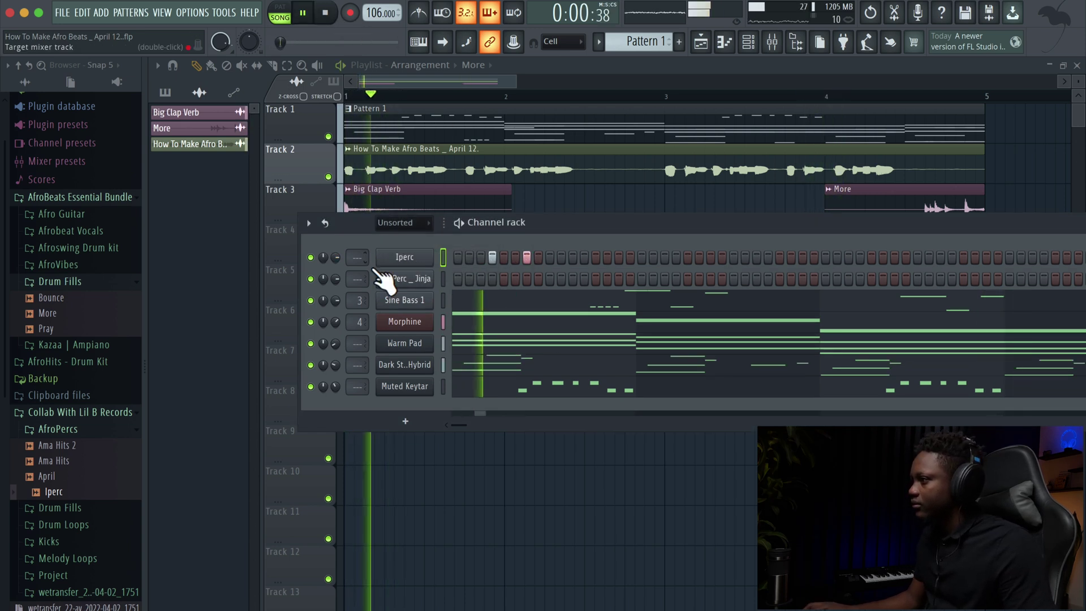
{"action": "left_click", "coordinate": [595, 257]}
{"action": "left_click", "coordinate": [572, 257]}
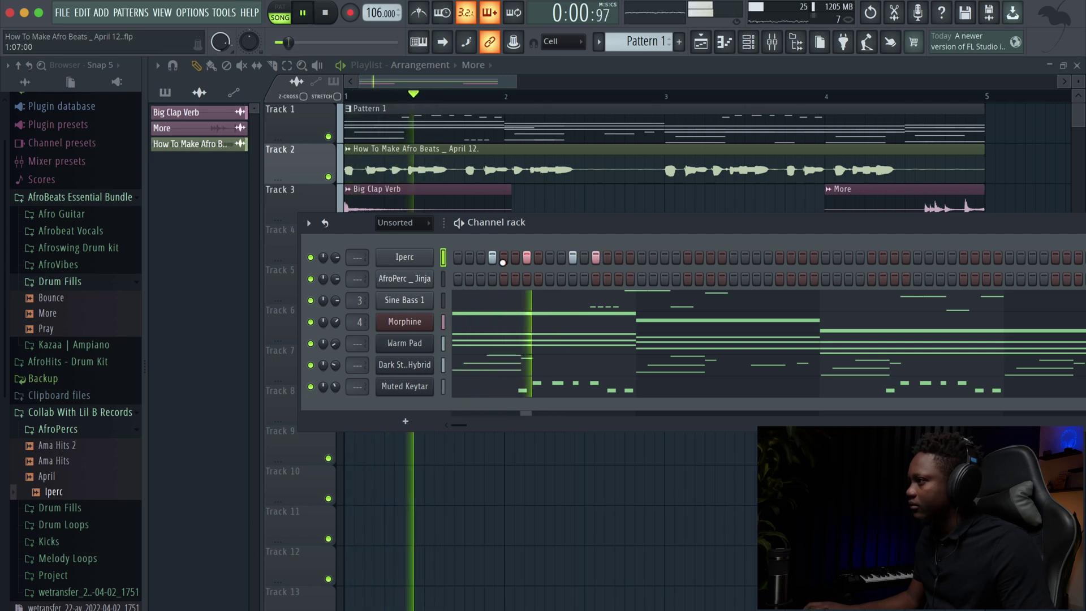
- Repeat the one-bar Iperc pattern across four bars in its piano roll, and return to the playlist to play it back
{"action": "right_click", "coordinate": [409, 258]}
{"action": "left_click", "coordinate": [466, 259]}
{"action": "key", "text": "space"}
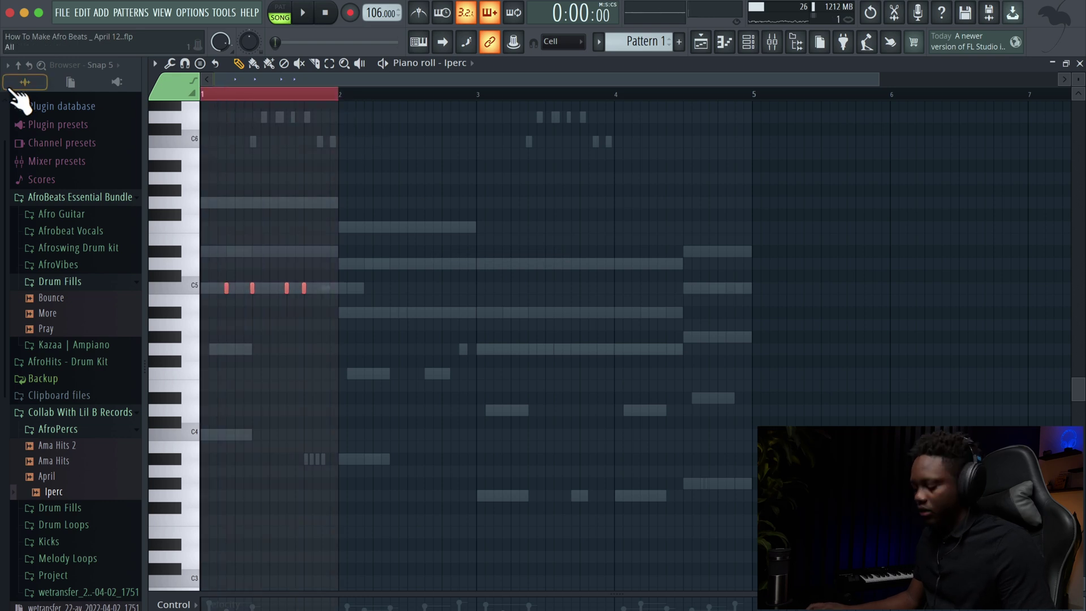
{"action": "key", "text": "space"}
{"action": "key", "text": "F5"}
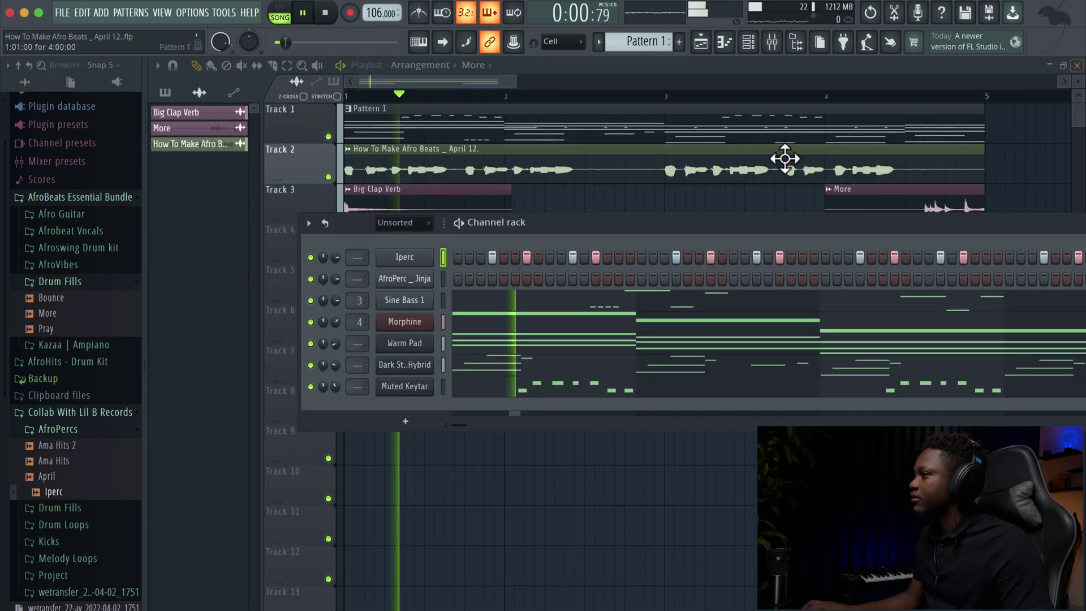
{"action": "key", "text": "space"}
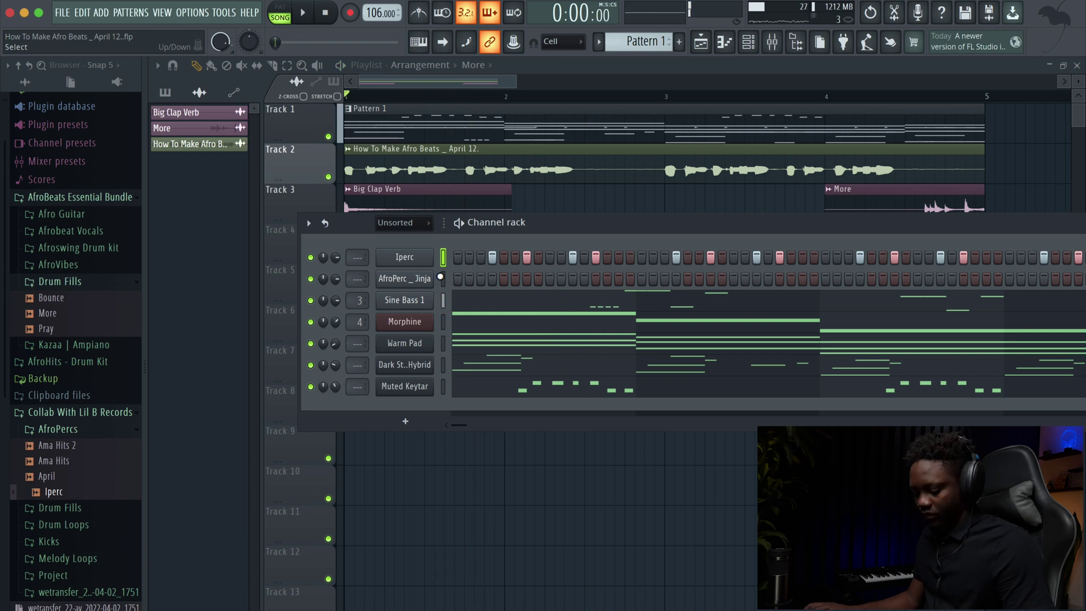
- Copy the Iperc step pattern to the AfroPerc _ Jinja channel and lower that channel's volume during playback
{"action": "left_click", "coordinate": [380, 280]}
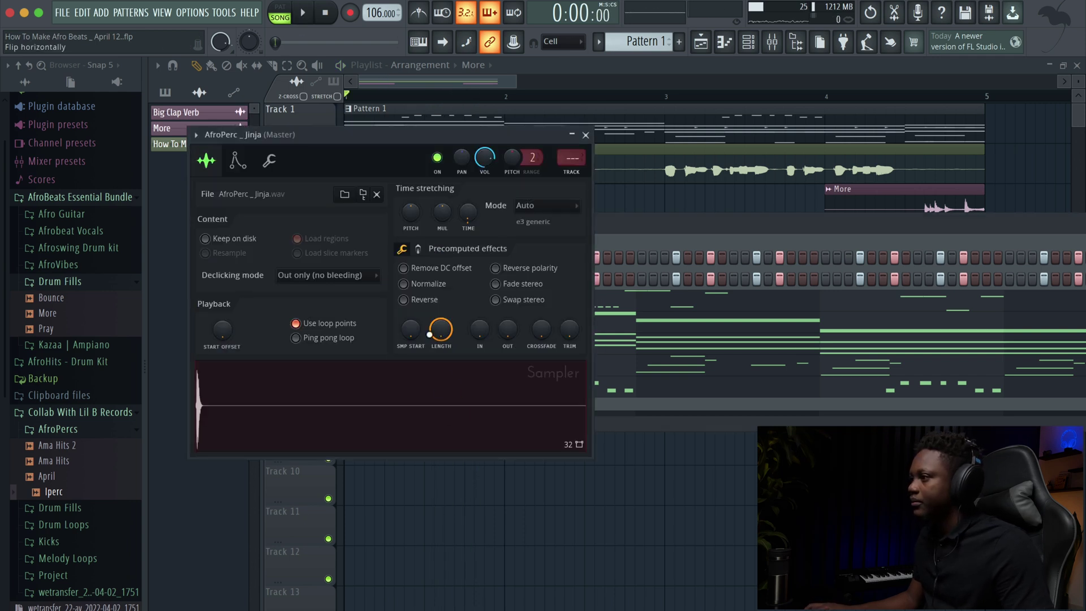
{"action": "left_click", "coordinate": [587, 135]}
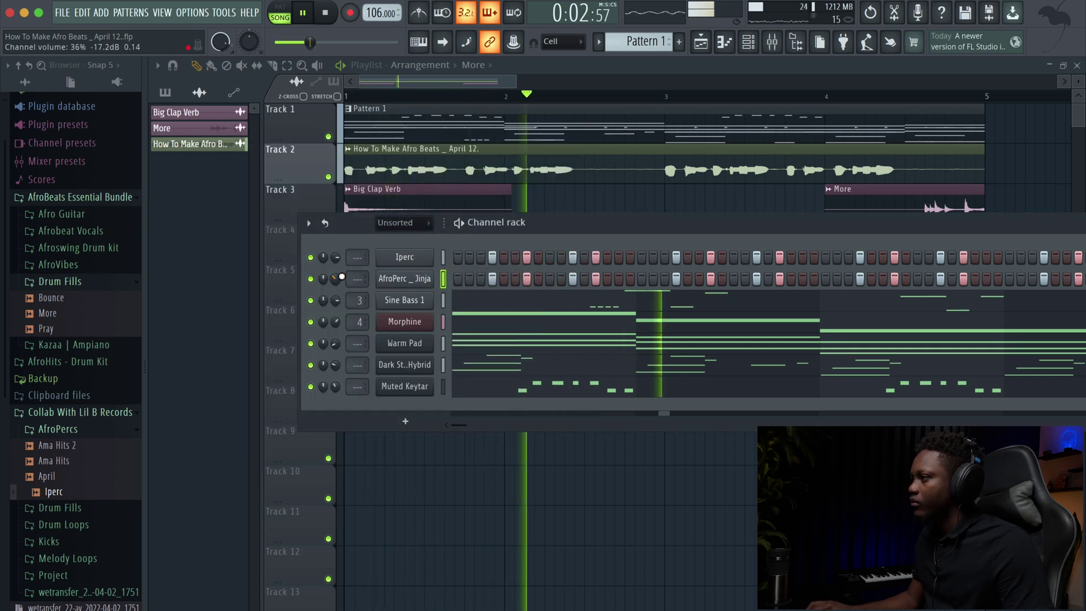
{"action": "key", "text": "space"}
- Add the Freez sample from the Kicks folder as a new channel with a hit on step 1
{"action": "scroll", "coordinate": [68, 288], "scroll_direction": "down", "scroll_amount": 6}
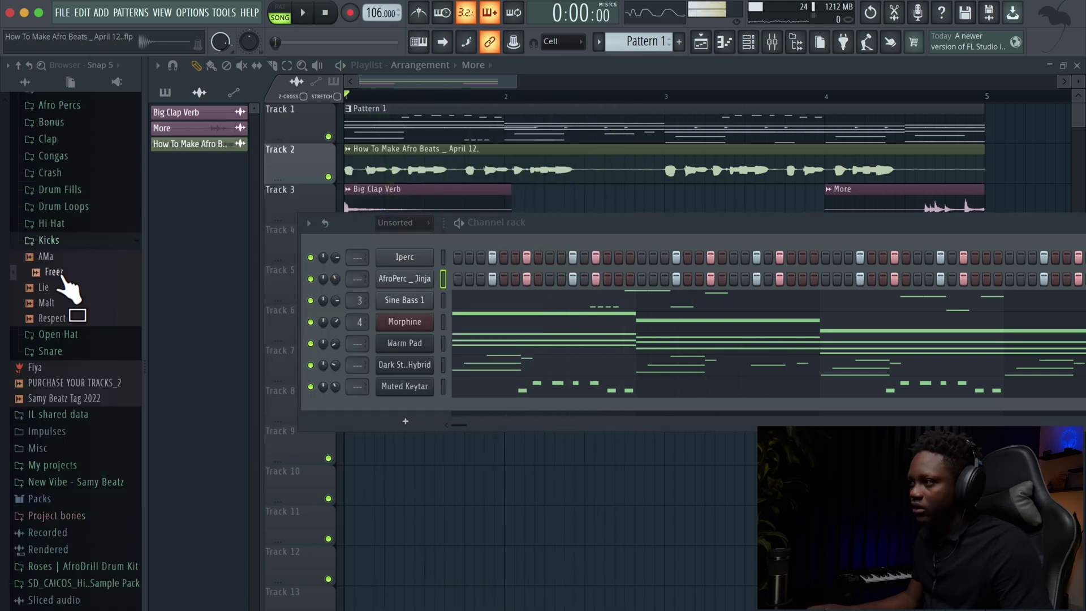
{"action": "left_click_drag", "start_coordinate": [428, 240], "coordinate": [430, 246]}
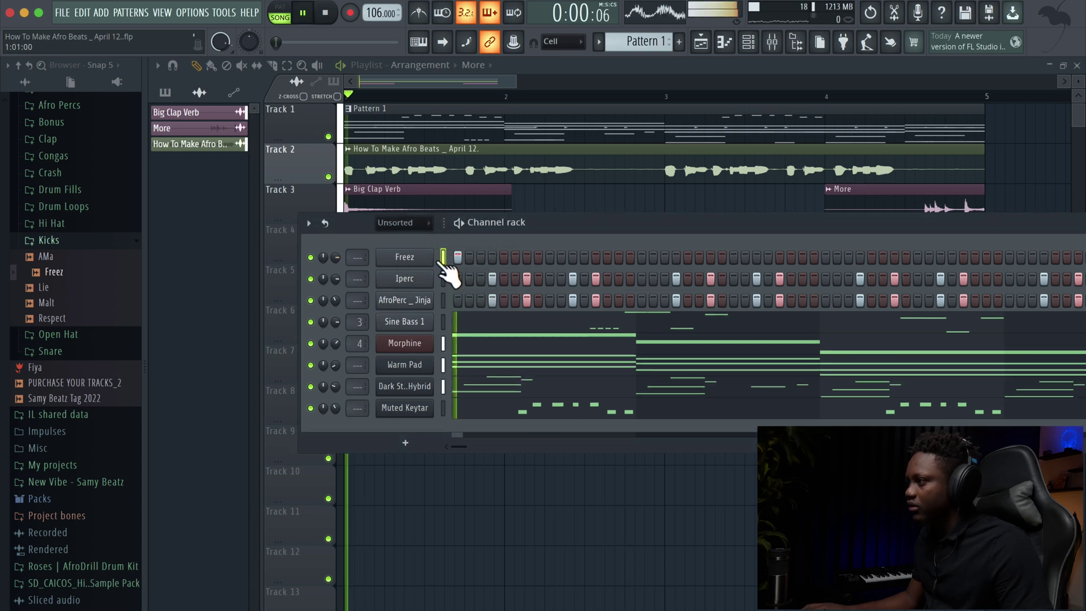
- Try Freez kick hits on steps 23, 20 and 25 against playback, clearing each one again
{"action": "left_click", "coordinate": [711, 258]}
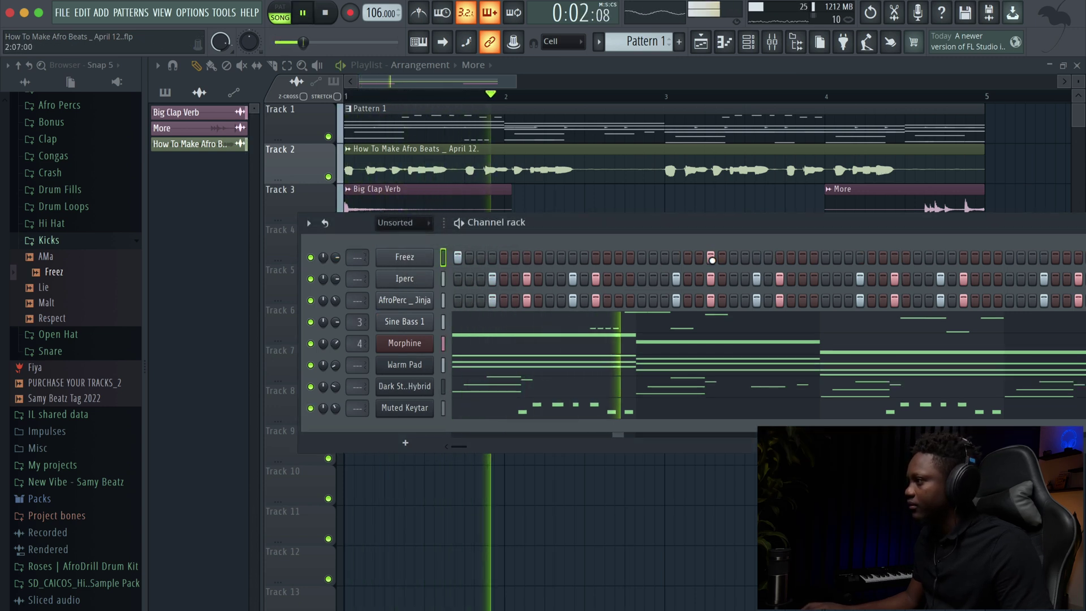
{"action": "key", "text": "space"}
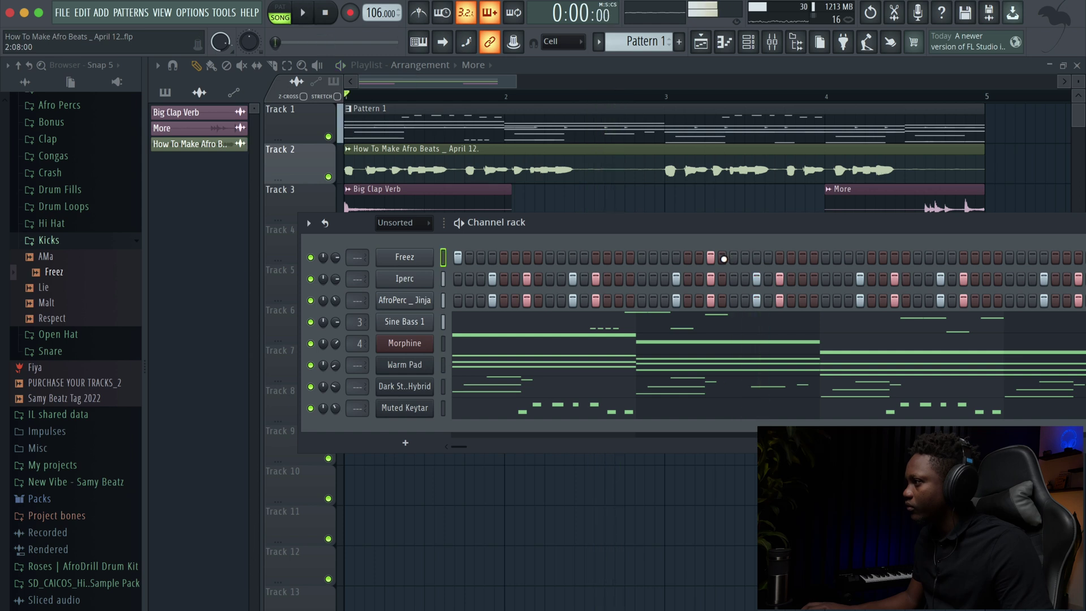
{"action": "key", "text": "space"}
{"action": "left_click", "coordinate": [711, 258]}
{"action": "left_click", "coordinate": [676, 257]}
{"action": "left_click", "coordinate": [733, 258]}
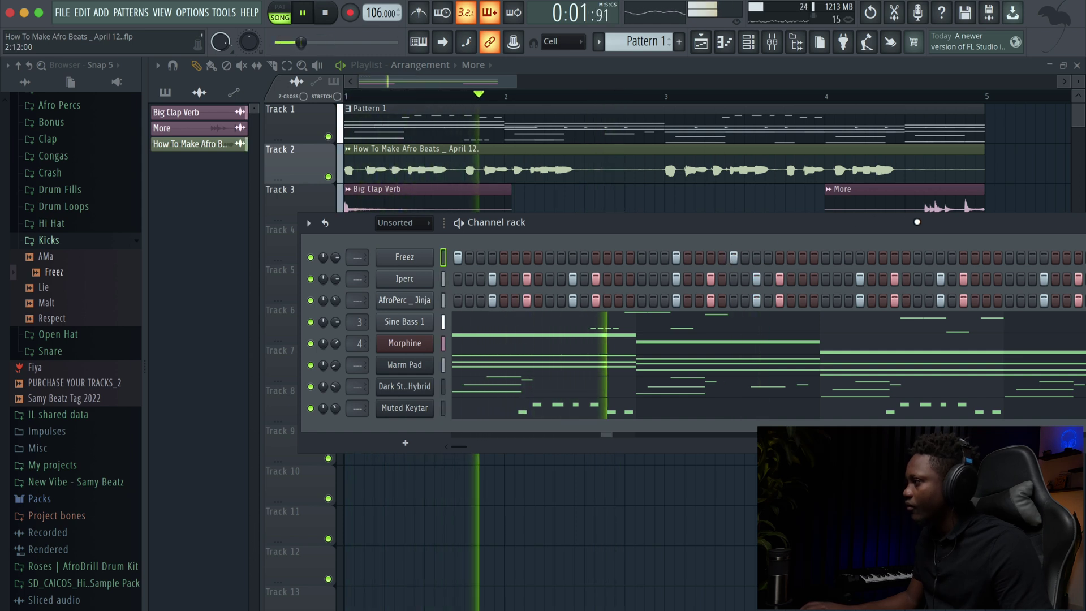
{"action": "left_click", "coordinate": [676, 257]}
{"action": "key", "text": "space"}
{"action": "key", "text": "space"}
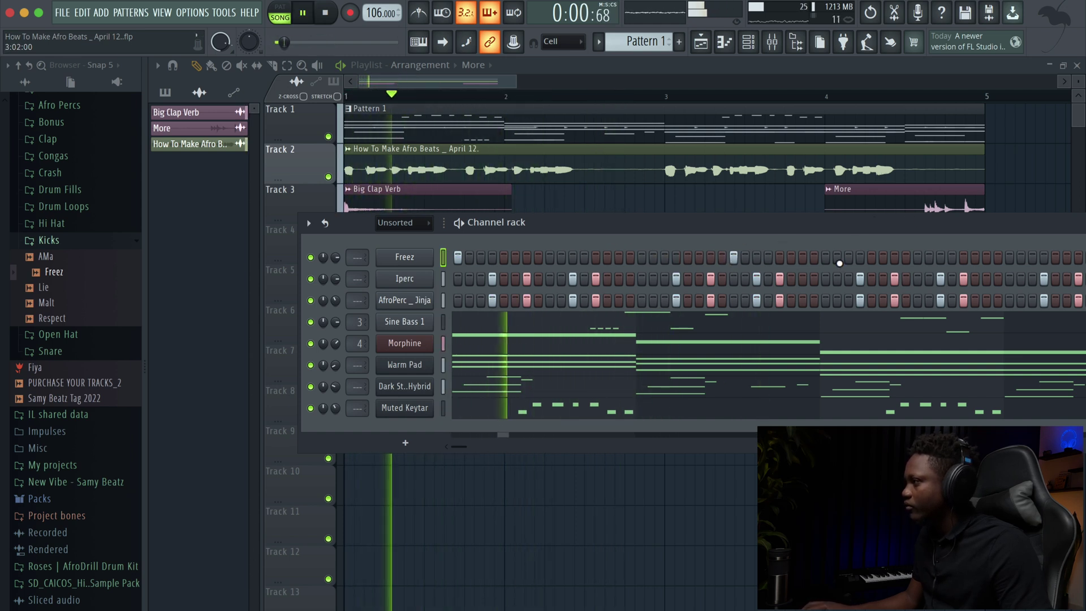
{"action": "left_click", "coordinate": [734, 258]}
- Place Freez kick hits on steps 27 and 33 and one more in the fourth bar, repositioning the channel rack
{"action": "left_click", "coordinate": [757, 257]}
{"action": "left_click", "coordinate": [826, 257]}
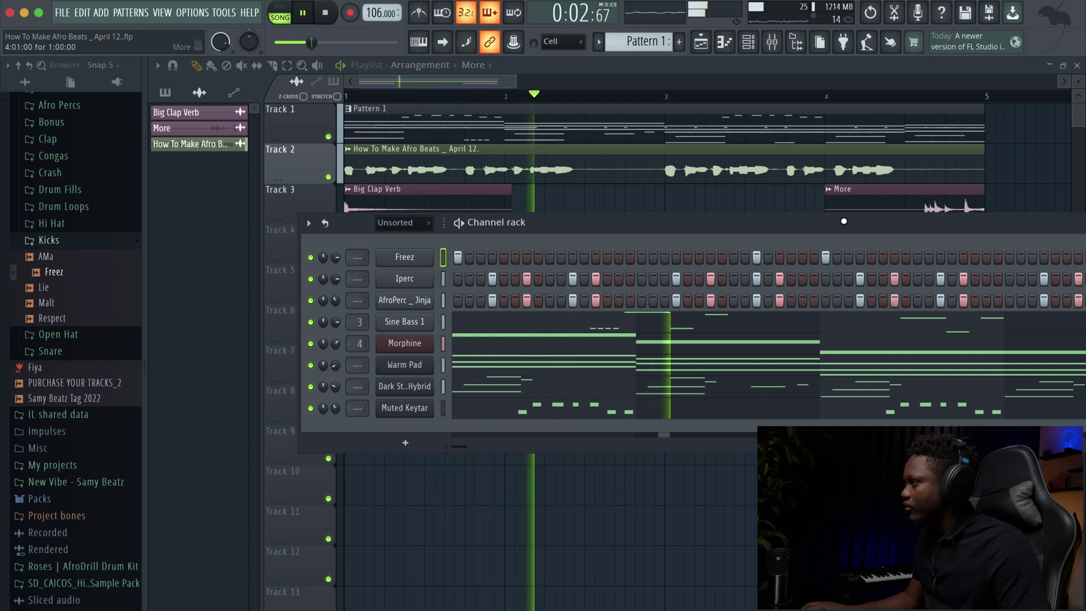
{"action": "left_click_drag", "start_coordinate": [844, 221], "coordinate": [682, 227]}
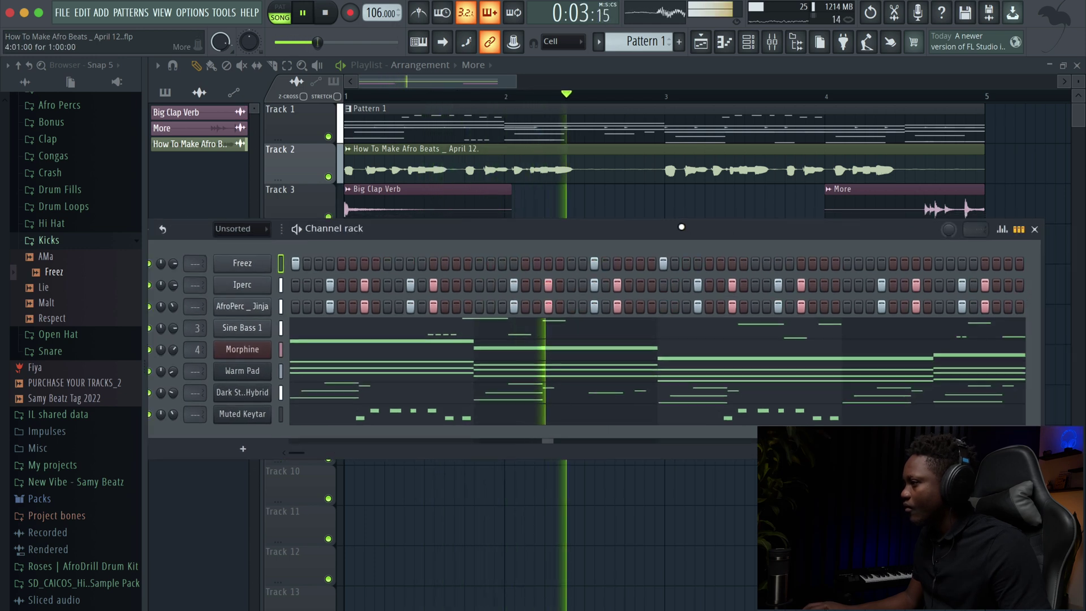
{"action": "left_click", "coordinate": [940, 264]}
{"action": "left_click_drag", "start_coordinate": [560, 224], "coordinate": [685, 232]}
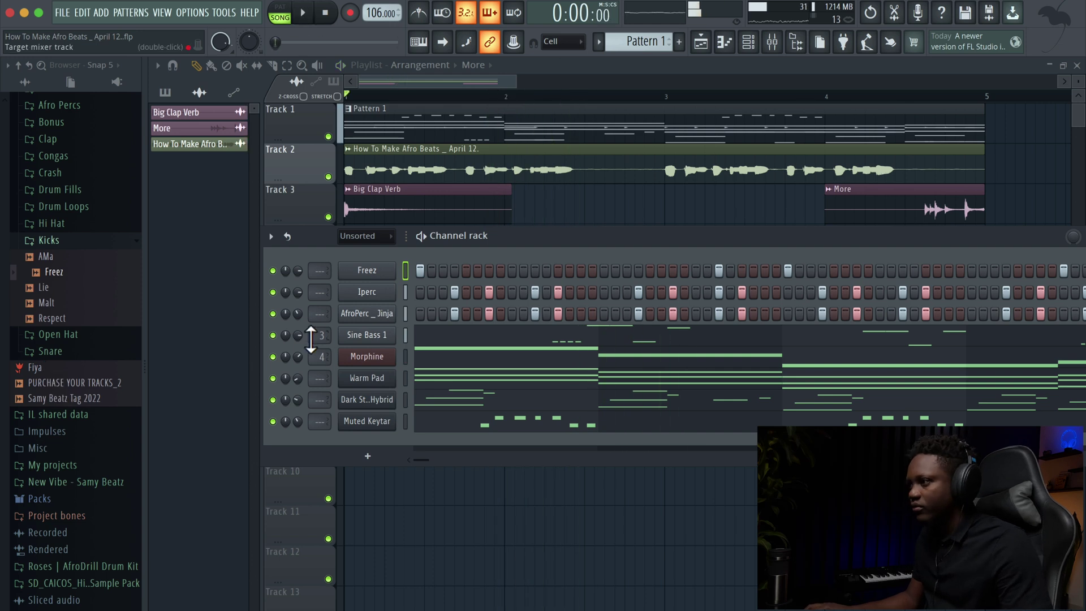
- Select the Sine Bass 1 channel and check the beat in playback
{"action": "left_click", "coordinate": [362, 334]}
{"action": "left_click", "coordinate": [604, 154]}
{"action": "key", "text": "space"}
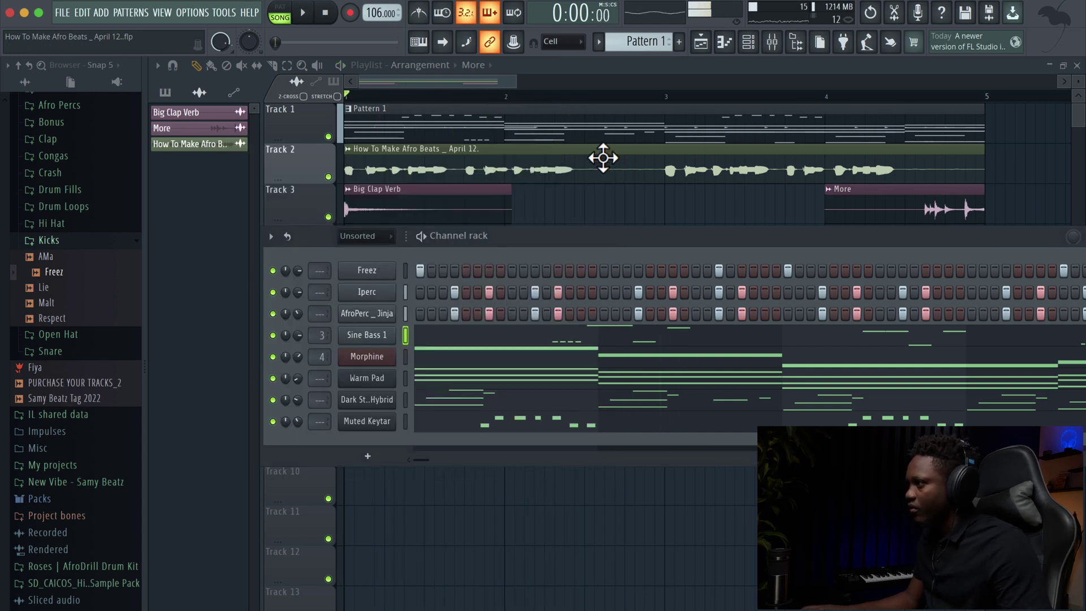
- Set the Sine Bass 1 channel volume to about 89%, close its settings and check the beat in playback
{"action": "left_click", "coordinate": [367, 334]}
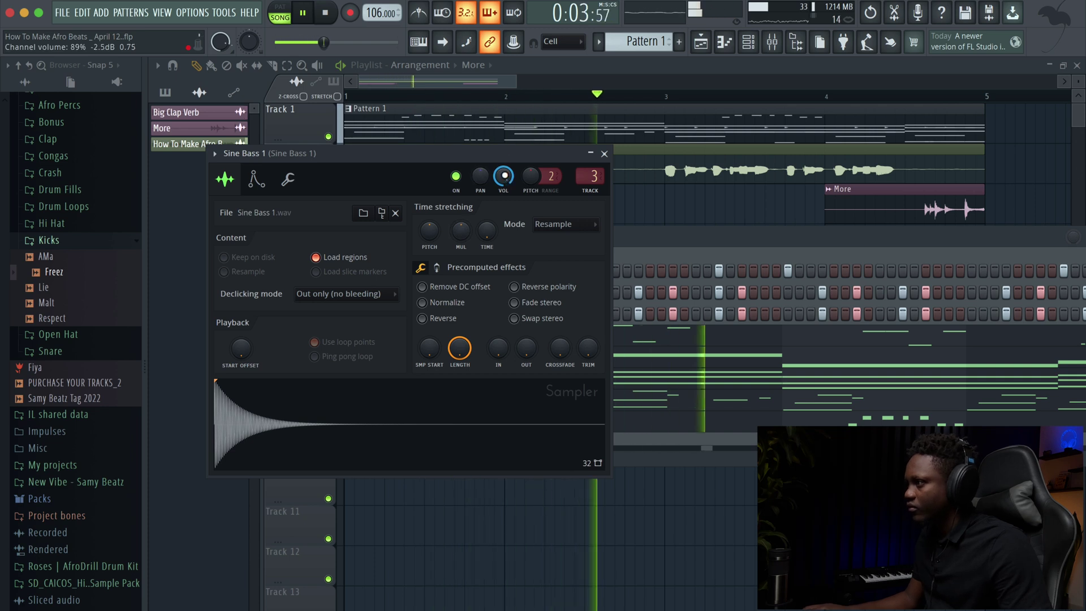
{"action": "left_click", "coordinate": [604, 154]}
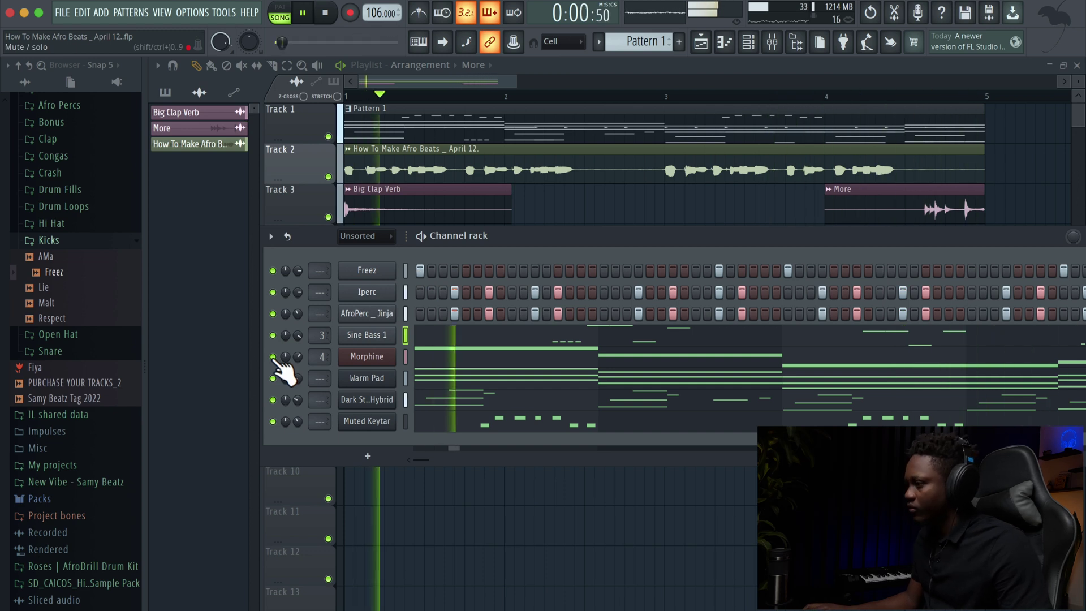
{"action": "key", "text": "space"}
- Add an EmeraldP Crash sample and the Hihat _ Kale sample from the AfroHits - Drum Kit folder as new channels
{"action": "scroll", "coordinate": [85, 356], "scroll_direction": "up", "scroll_amount": 6}
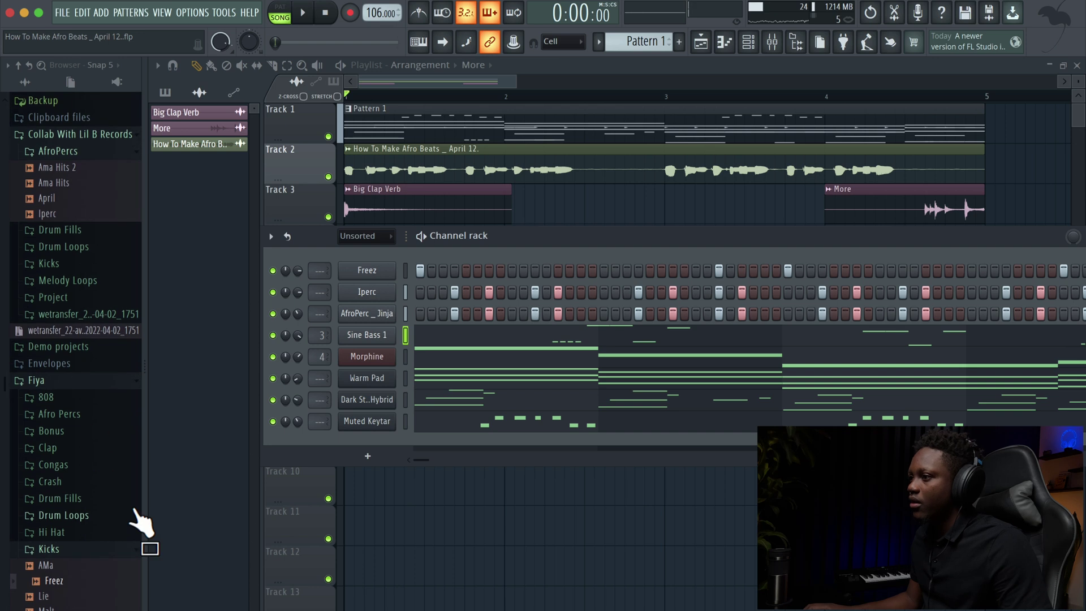
{"action": "scroll", "coordinate": [113, 288], "scroll_direction": "up", "scroll_amount": 6}
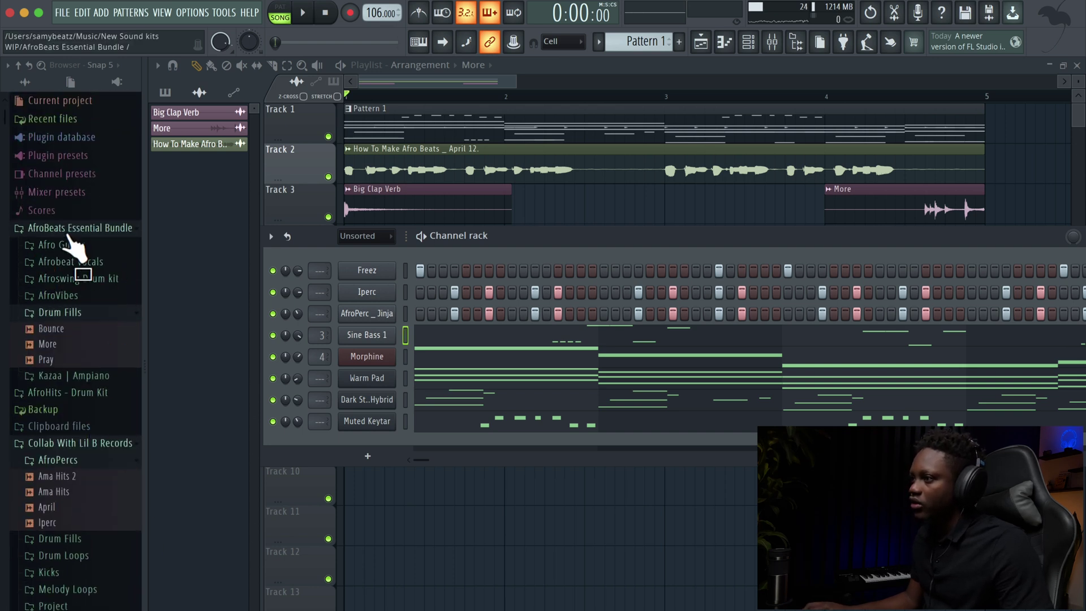
{"action": "left_click", "coordinate": [66, 231]}
{"action": "left_click", "coordinate": [75, 247]}
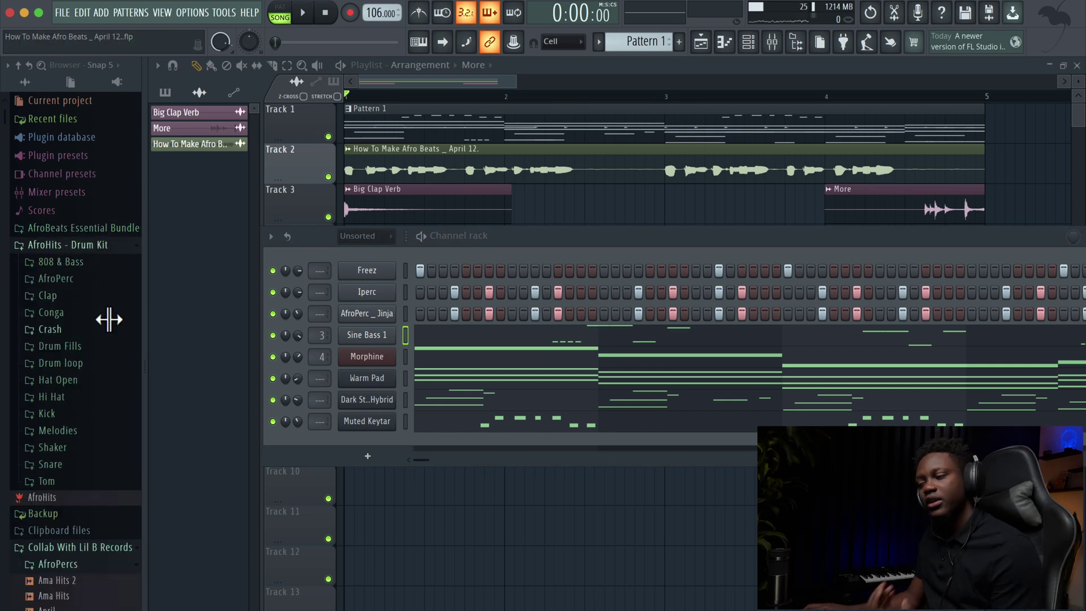
{"action": "left_click_drag", "start_coordinate": [110, 359], "coordinate": [118, 373]}
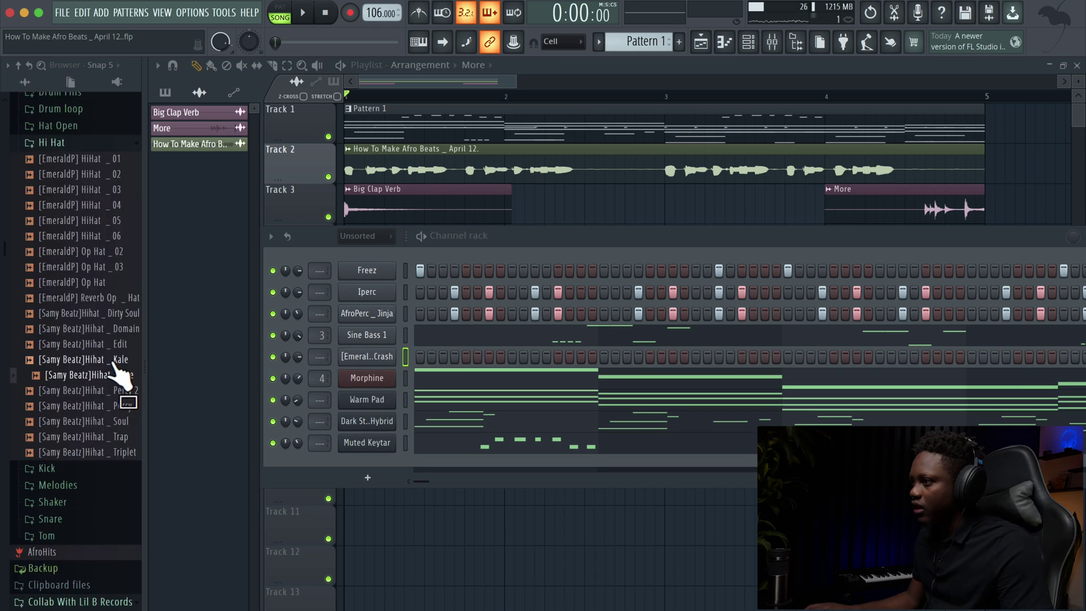
{"action": "left_click_drag", "start_coordinate": [358, 315], "coordinate": [358, 320]}
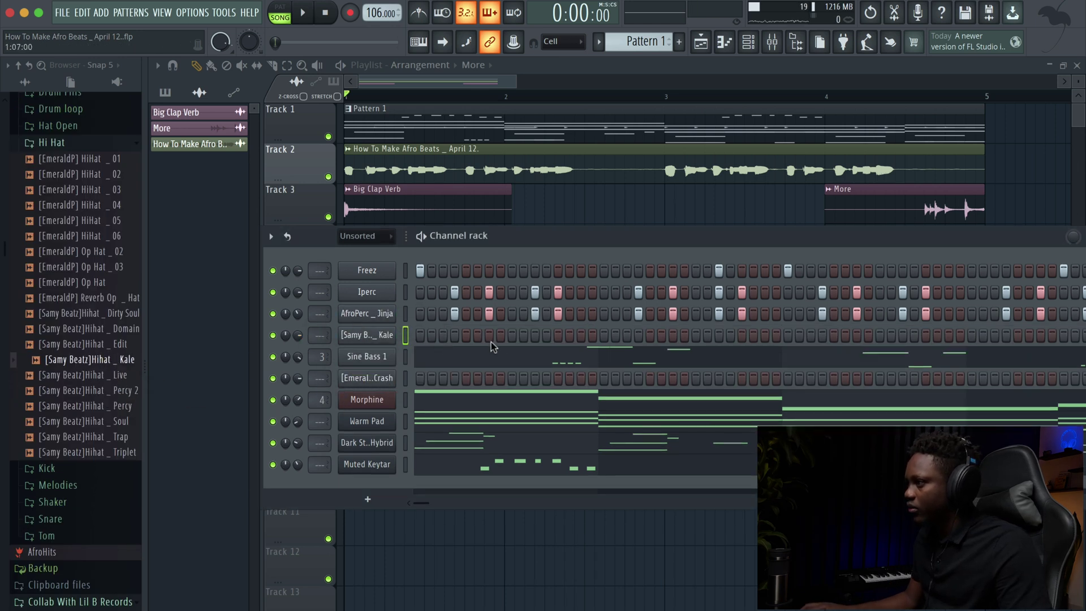
- Place Hihat _ Kale hits on steps 4, 20, 36 and 52 against playback, with the channel volume at about 56%
{"action": "key", "text": "space"}
{"action": "key", "text": "space"}
{"action": "left_click", "coordinate": [455, 335]}
{"action": "key", "text": "space"}
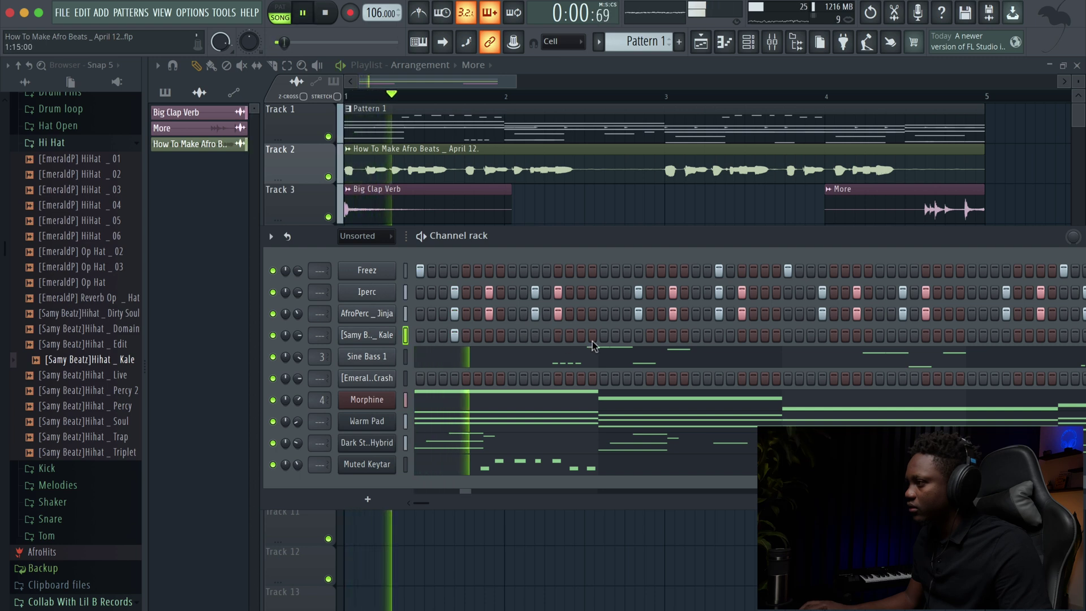
{"action": "left_click", "coordinate": [646, 334]}
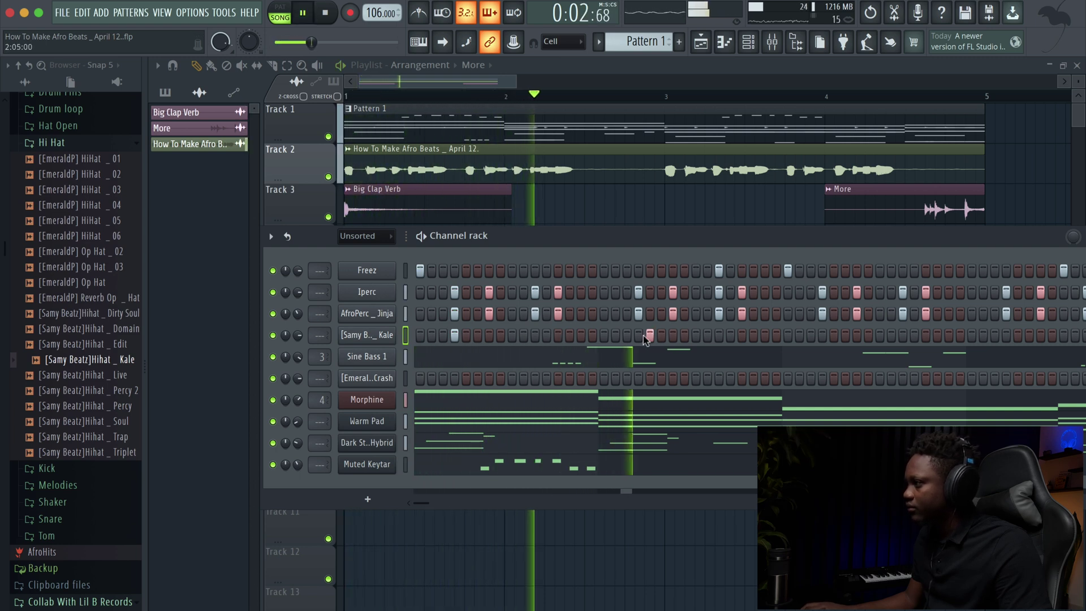
{"action": "left_click", "coordinate": [649, 335]}
{"action": "left_click", "coordinate": [638, 335]}
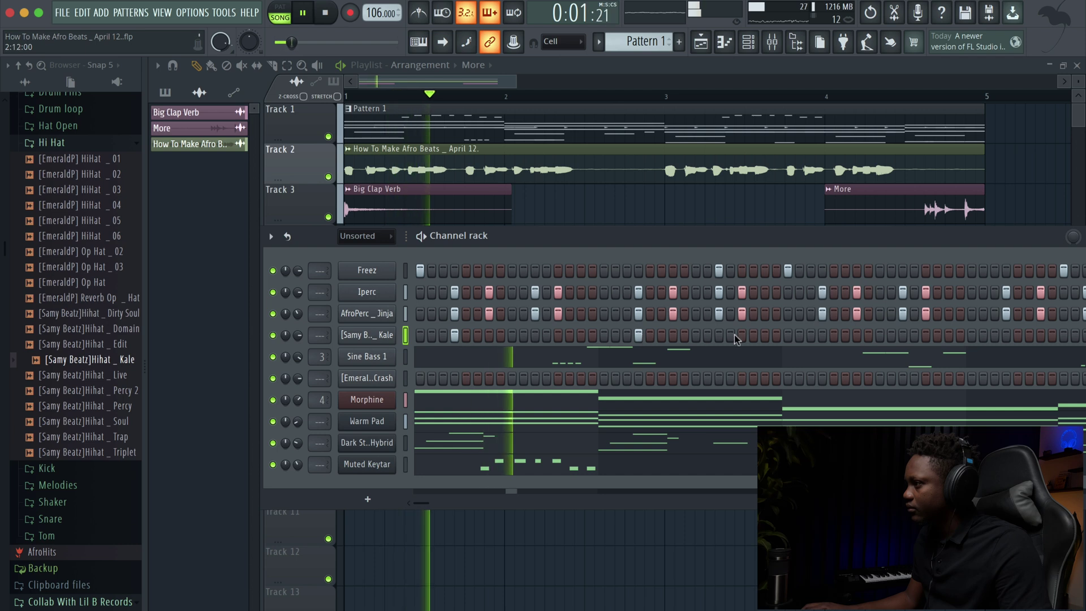
{"action": "left_click", "coordinate": [822, 335]}
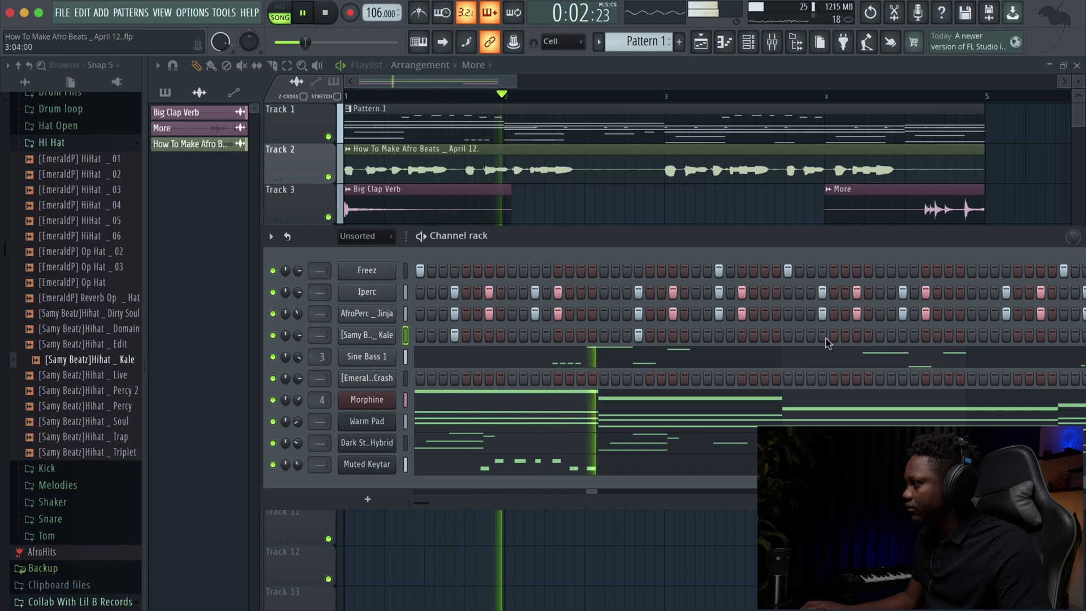
{"action": "left_click", "coordinate": [1006, 336]}
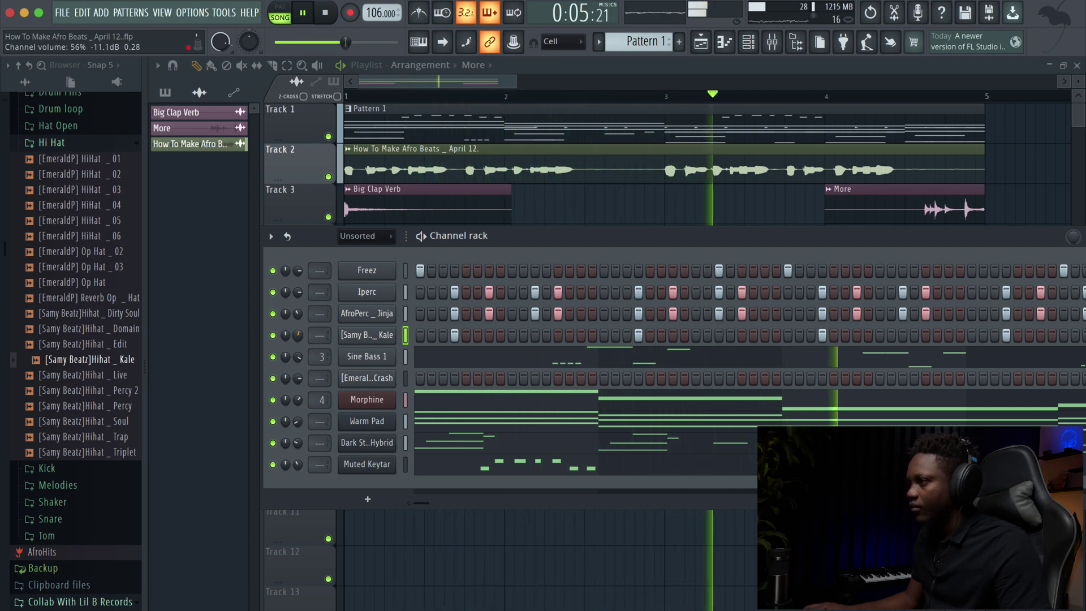
- Place Crash hits on steps 15 and 47, and add the EmeraldP Os _ Conga7 sample with hits on steps 4 and 36
{"action": "left_click", "coordinate": [580, 378]}
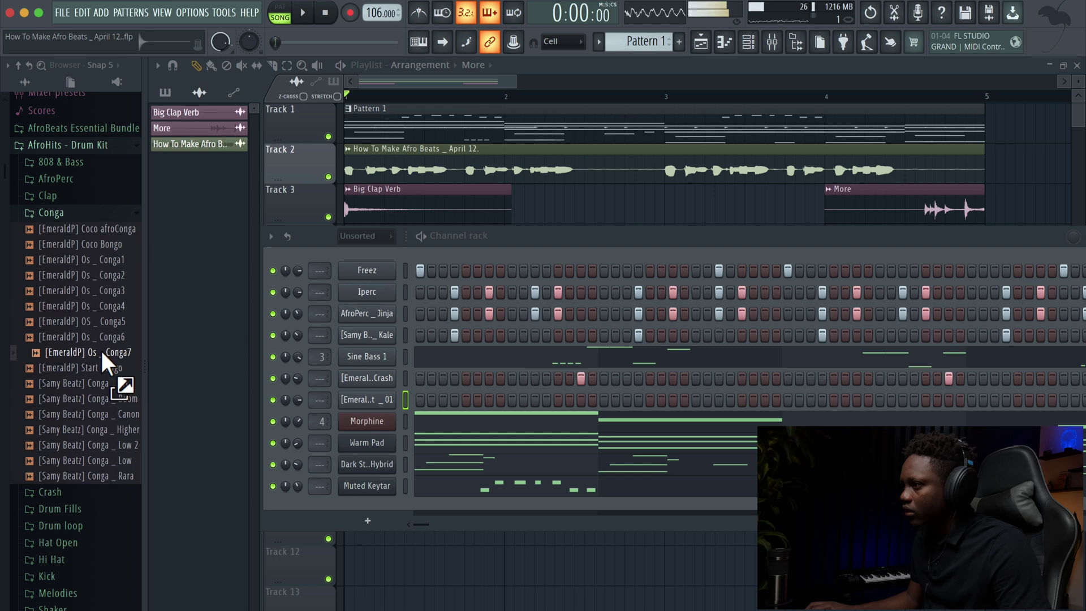
{"action": "left_click_drag", "start_coordinate": [101, 350], "coordinate": [310, 412]}
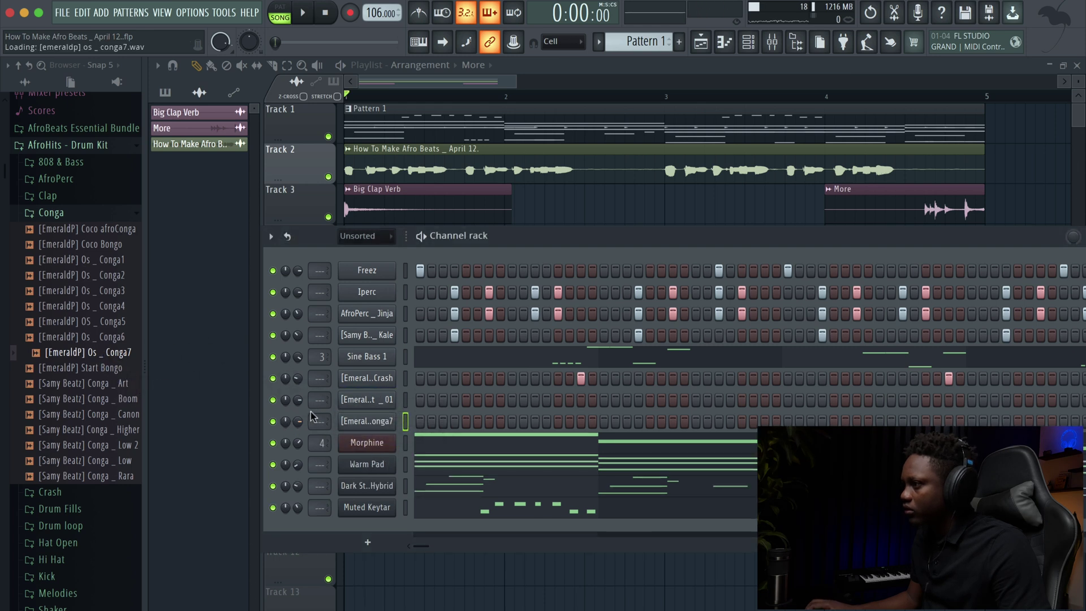
{"action": "left_click", "coordinate": [453, 421]}
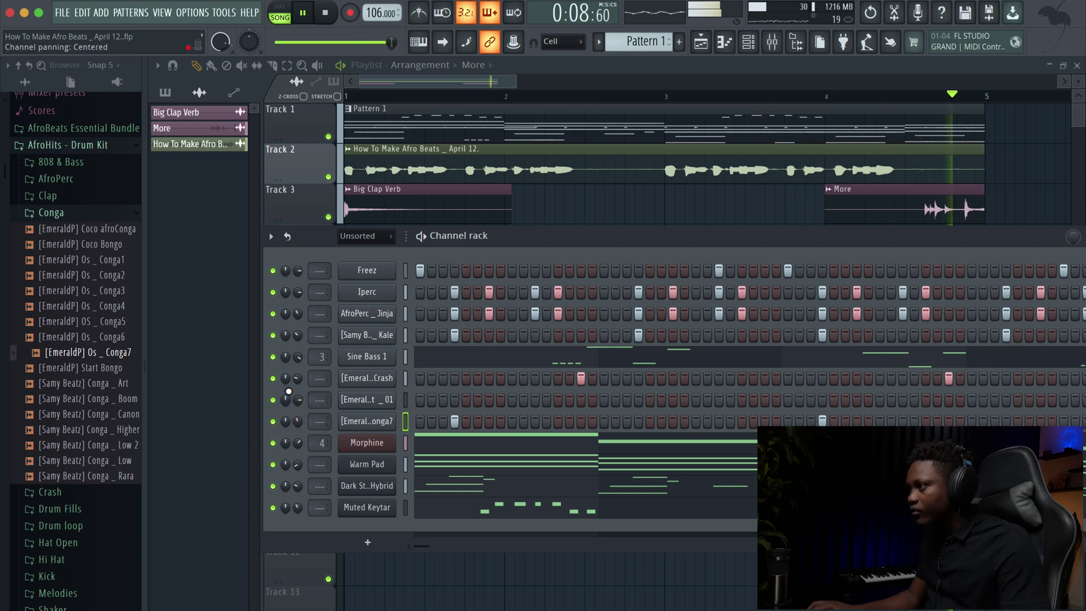
{"action": "key", "text": "space"}
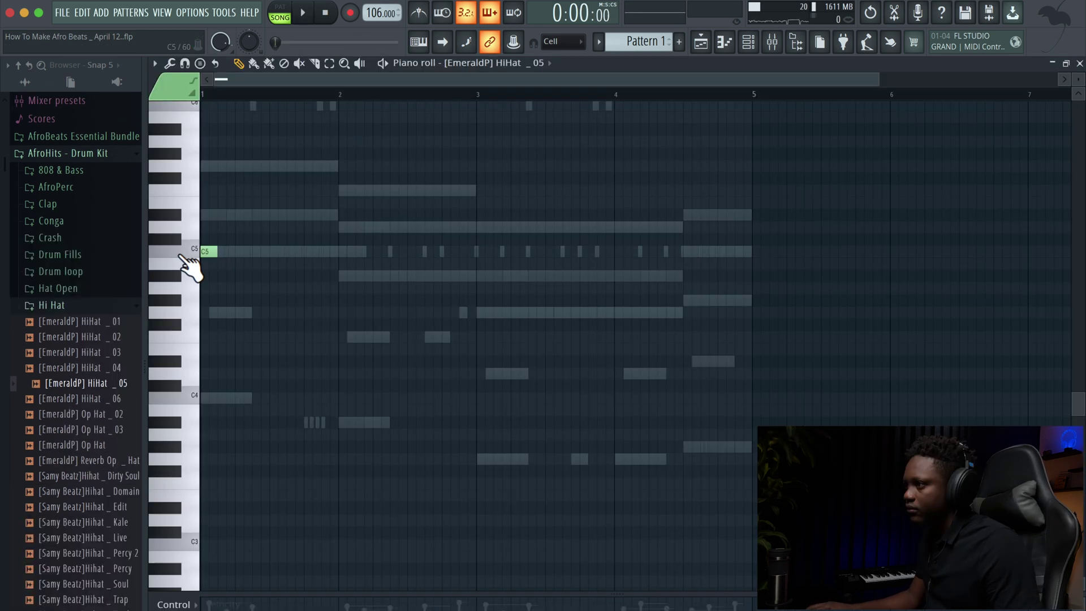
- Set the snap to 1/3 step and paint a six-note C5 roll on steps 7 and 8 of bar 1 for EmeraldP HiHat _ 05
{"action": "key", "text": "space"}
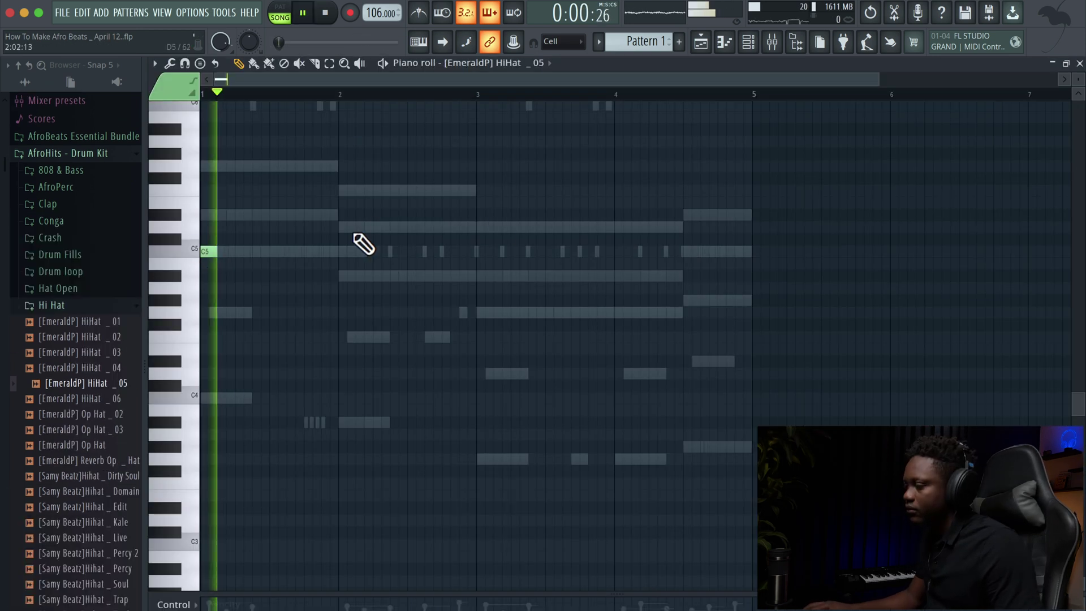
{"action": "key", "text": "space"}
{"action": "scroll", "coordinate": [557, 150], "scroll_direction": "up", "scroll_amount": 2}
{"action": "scroll", "coordinate": [557, 150], "scroll_direction": "up", "scroll_amount": 1}
{"action": "key", "text": "space"}
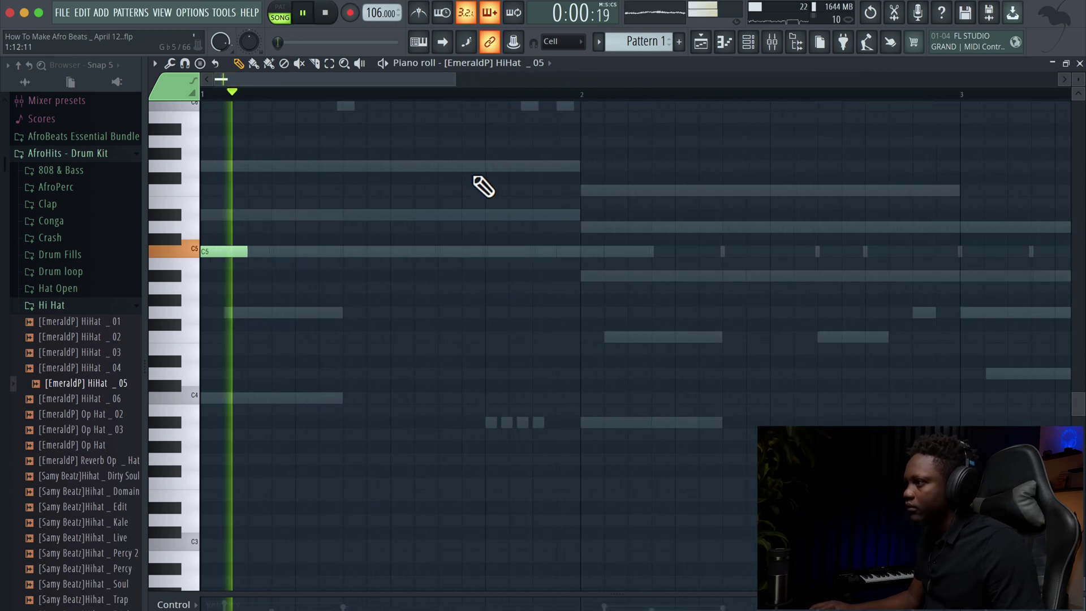
{"action": "key", "text": "space"}
{"action": "left_click", "coordinate": [562, 42]}
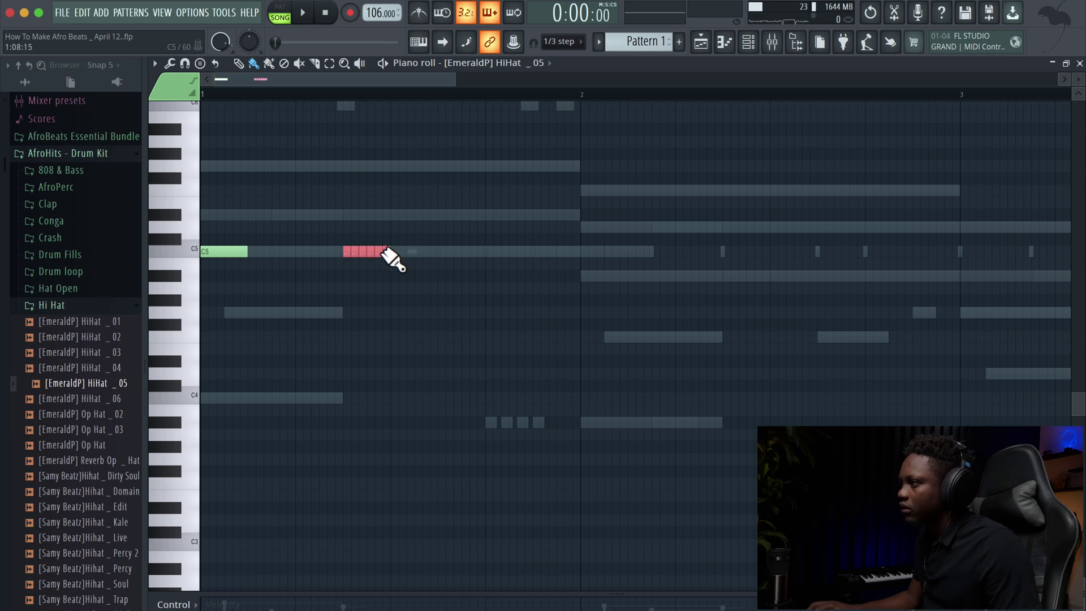
{"action": "key", "text": "space"}
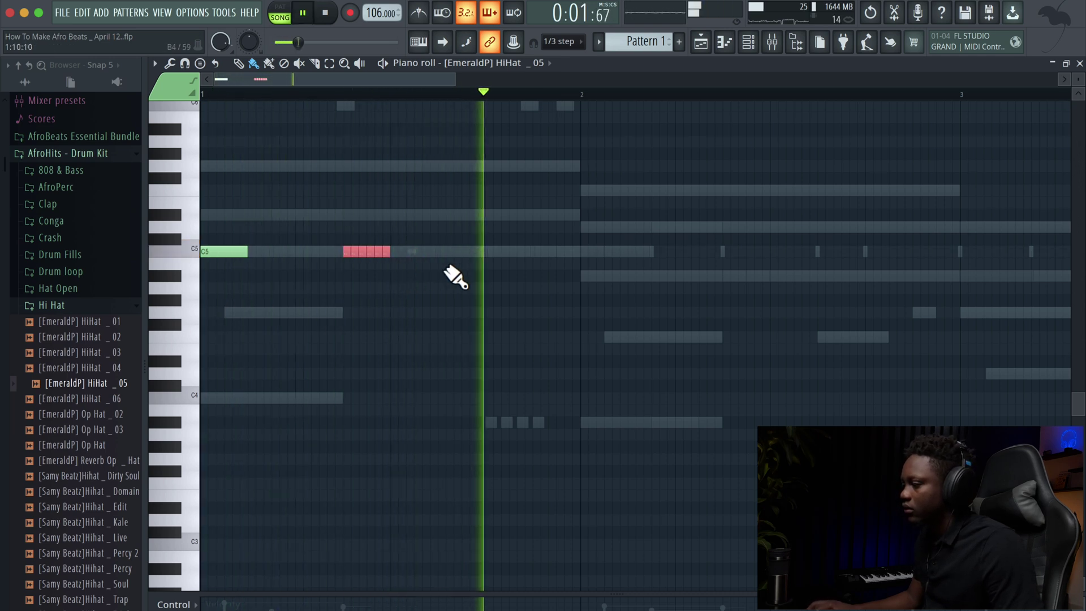
- Place a copy of the hi-hat roll on steps 11 and 12 of bar 2, pitched to A#4, checking it in playback
{"action": "left_click_drag", "start_coordinate": [458, 79], "coordinate": [575, 121]}
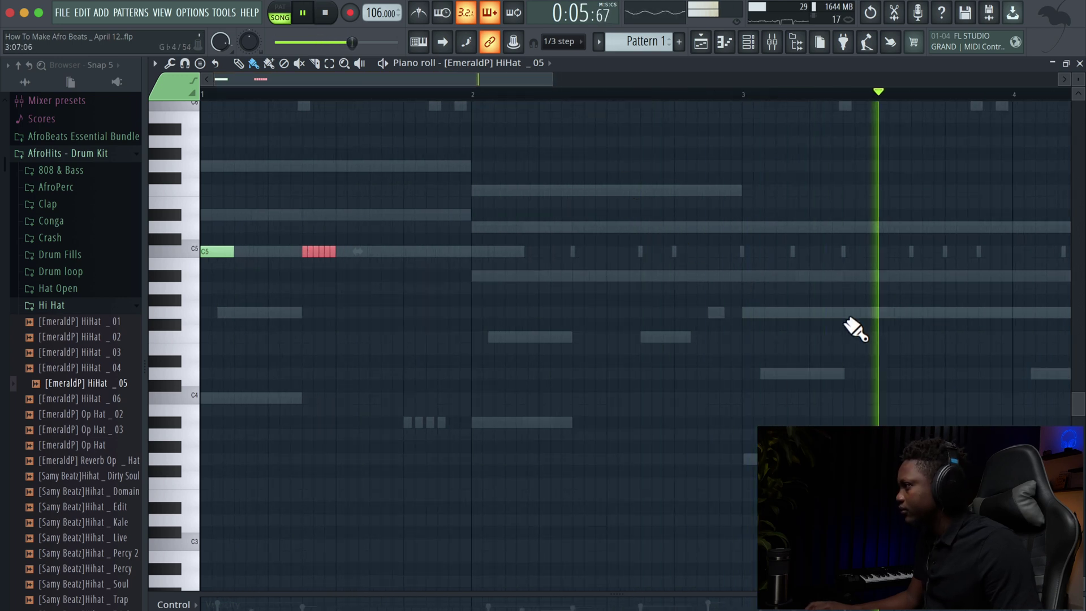
{"action": "key", "text": "space"}
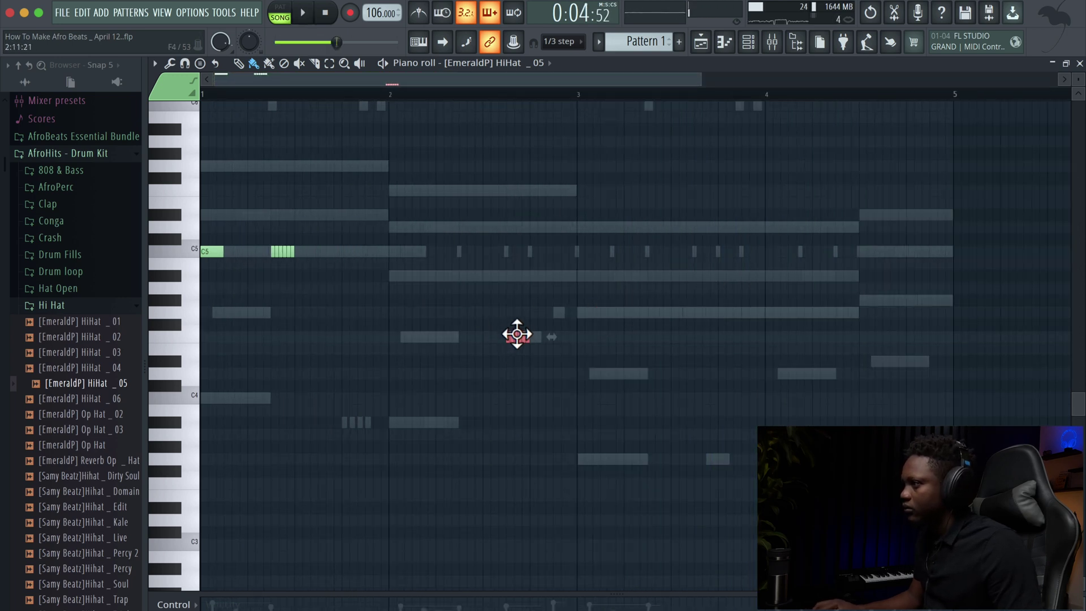
{"action": "key", "text": "space"}
{"action": "left_click", "coordinate": [453, 94]}
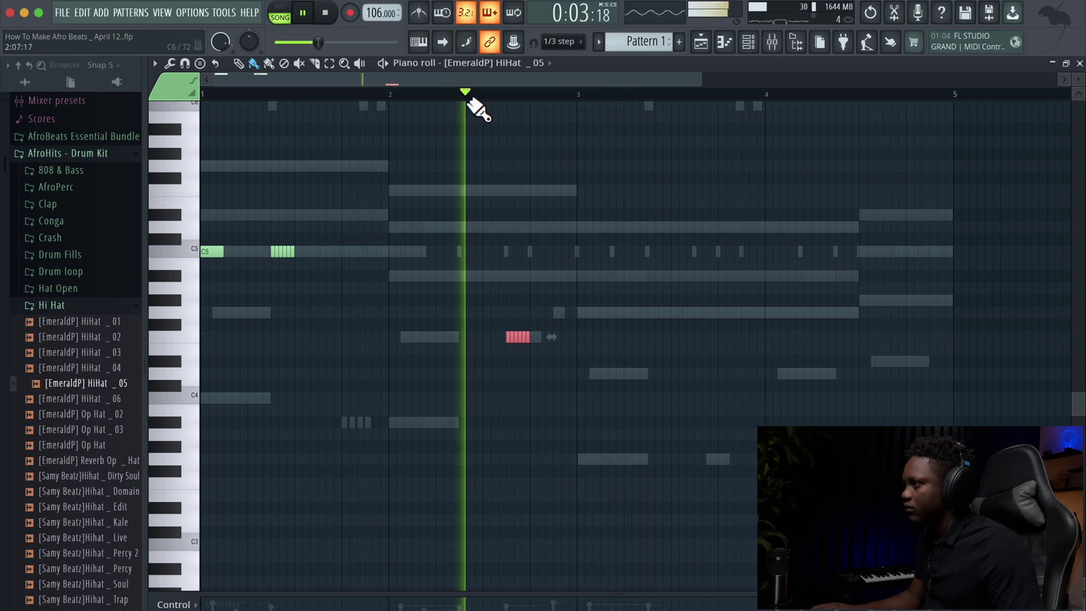
{"action": "key", "text": "space"}
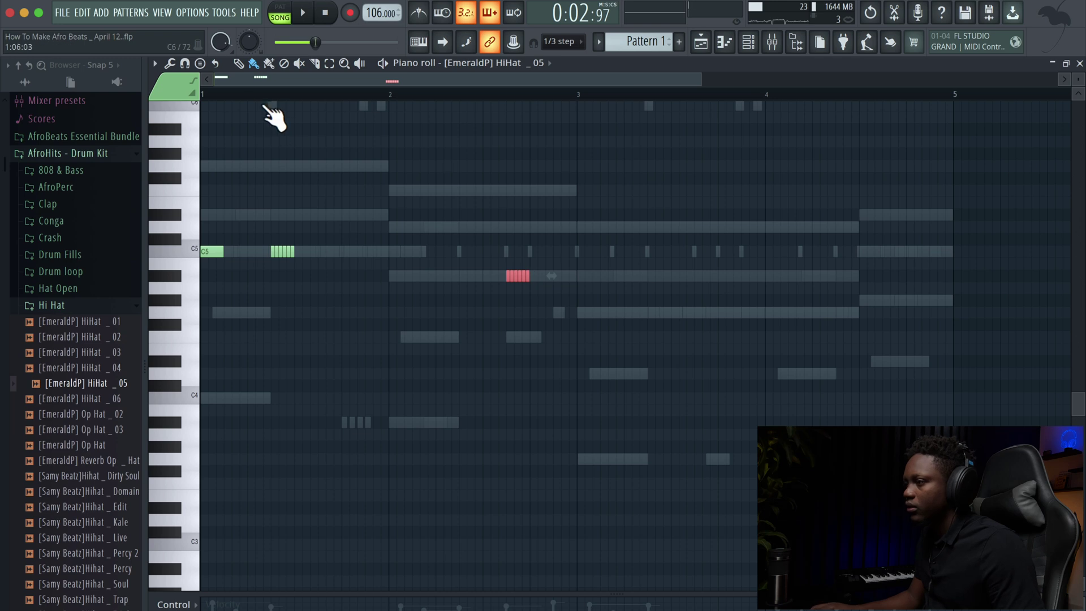
{"action": "key", "text": "space"}
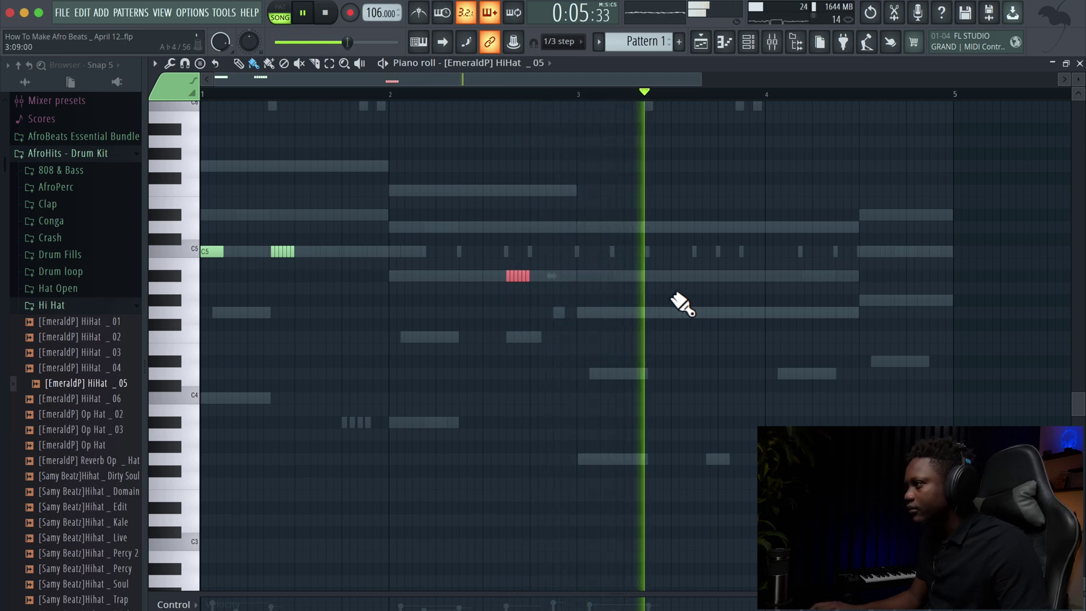
{"action": "key", "text": "space"}
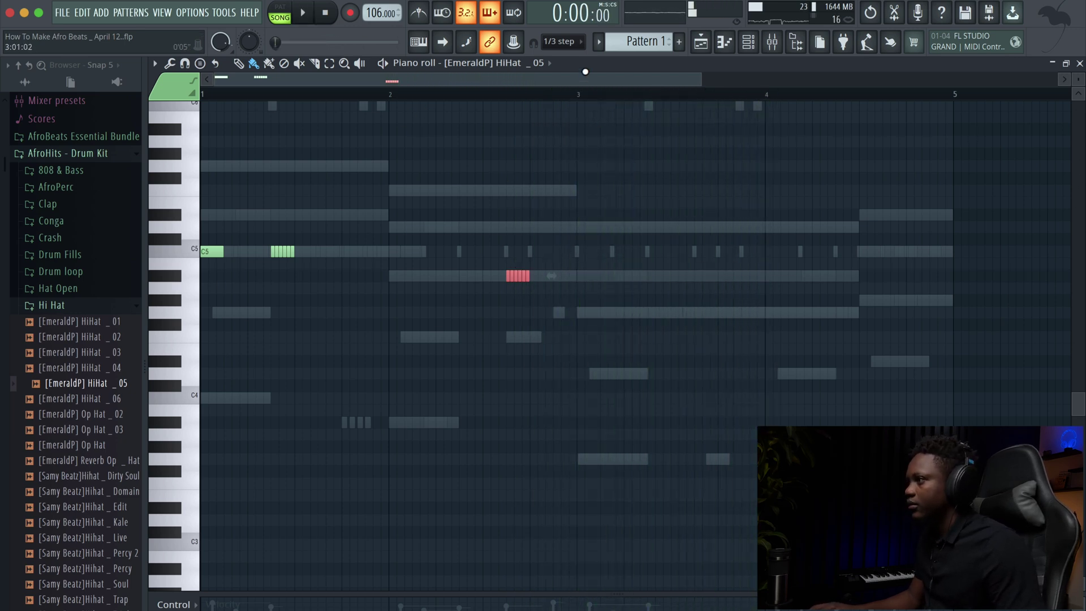
- Set the snap to 1/3 beat and paint four C5 hi-hat notes from beat 4 of bar 3 to the start of bar 4
{"action": "left_click", "coordinate": [561, 41]}
{"action": "left_click", "coordinate": [560, 202]}
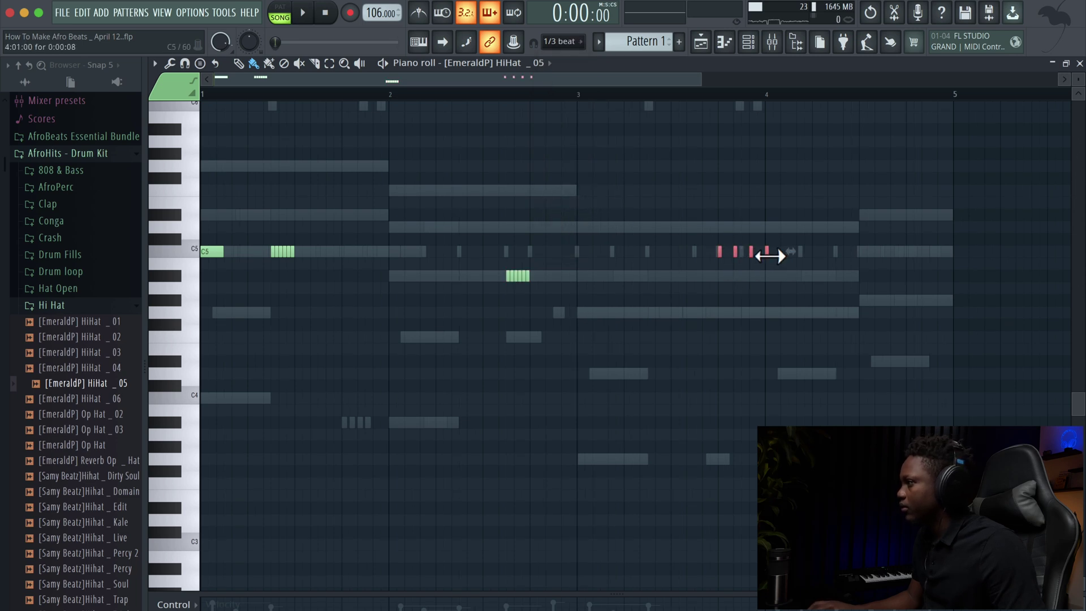
{"action": "key", "text": "space"}
{"action": "left_click", "coordinate": [679, 110]}
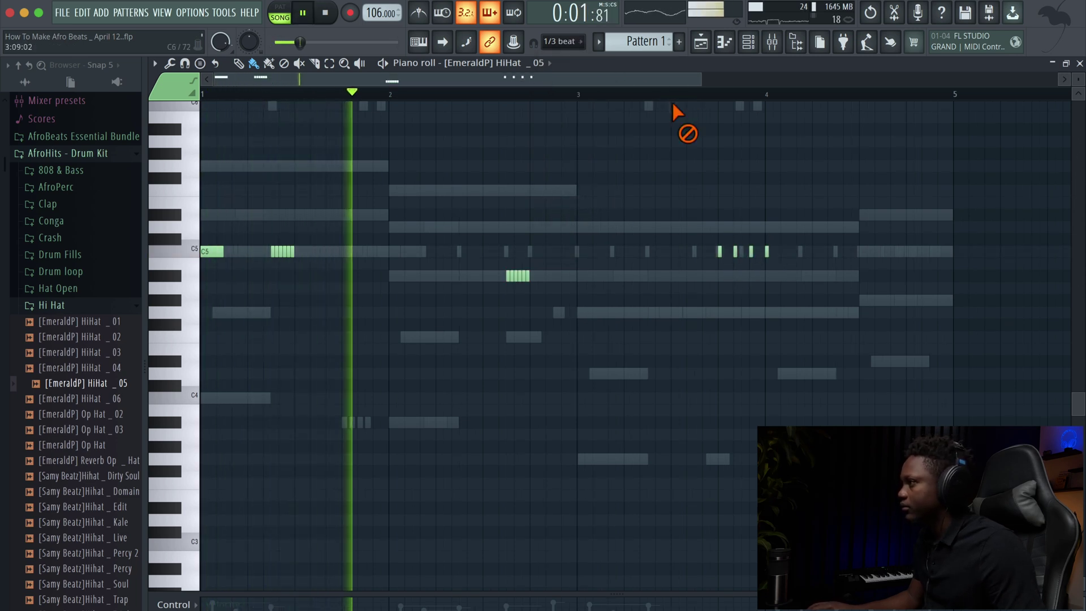
{"action": "left_click", "coordinate": [678, 109]}
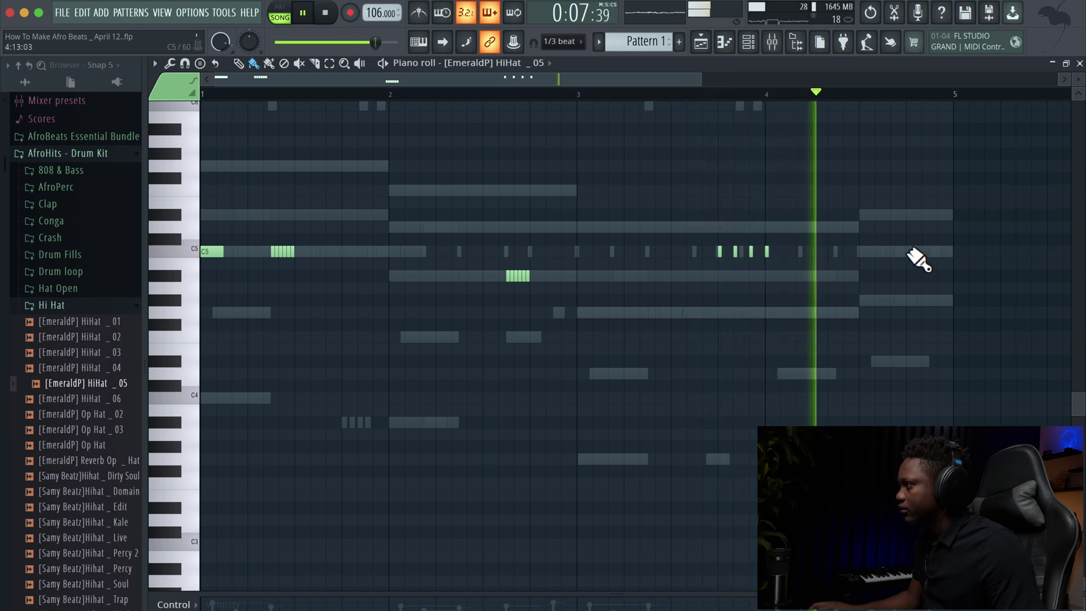
- Add a C5 hi-hat note on step 13 of bar 4 and check it in playback
{"action": "left_click", "coordinate": [909, 251]}
{"action": "key", "text": "space"}
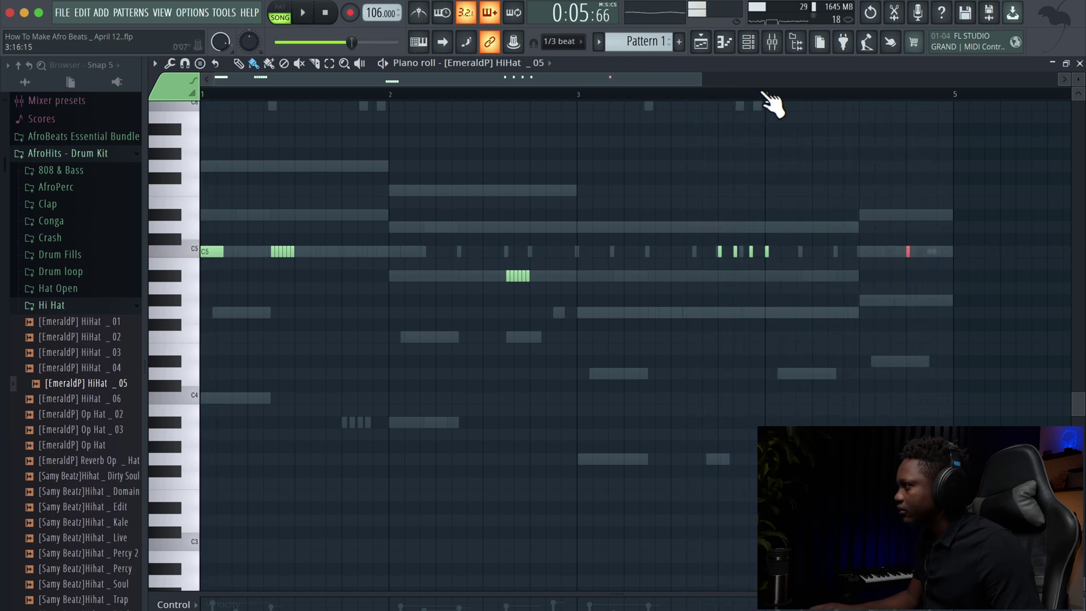
{"action": "key", "text": "space"}
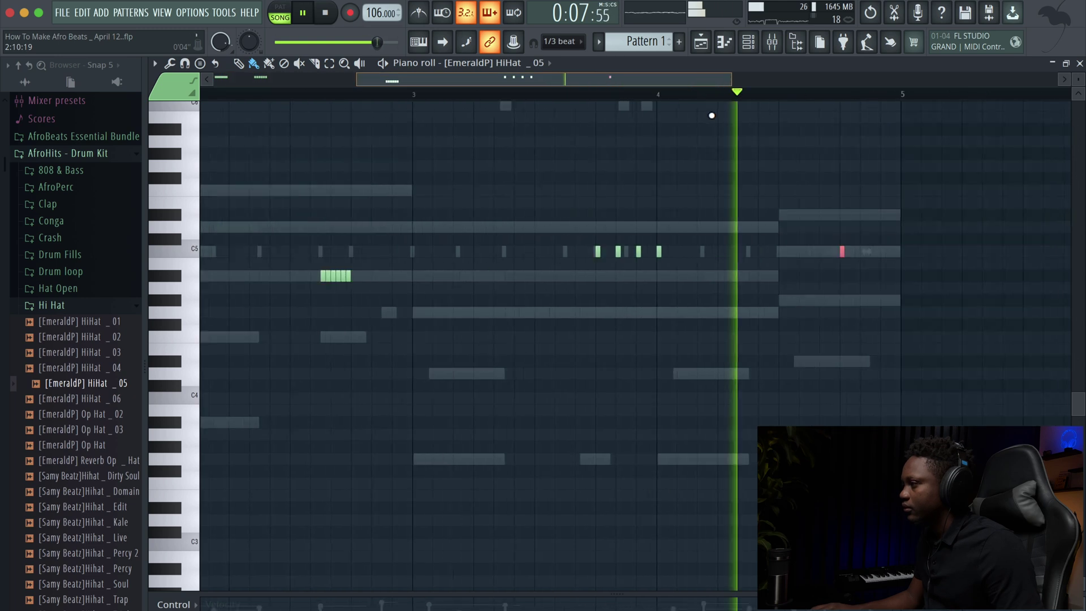
{"action": "key", "text": "space"}
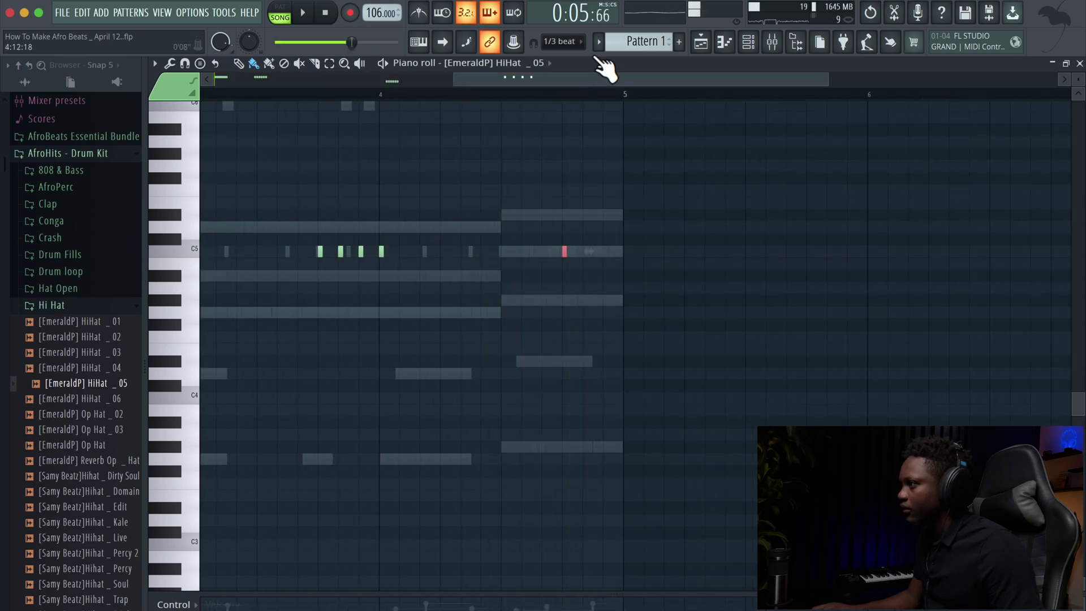
- Set the snap to Cell, add C5 hi-hat notes on steps 15 and 16 of bar 4, and play them back
{"action": "left_click", "coordinate": [579, 43]}
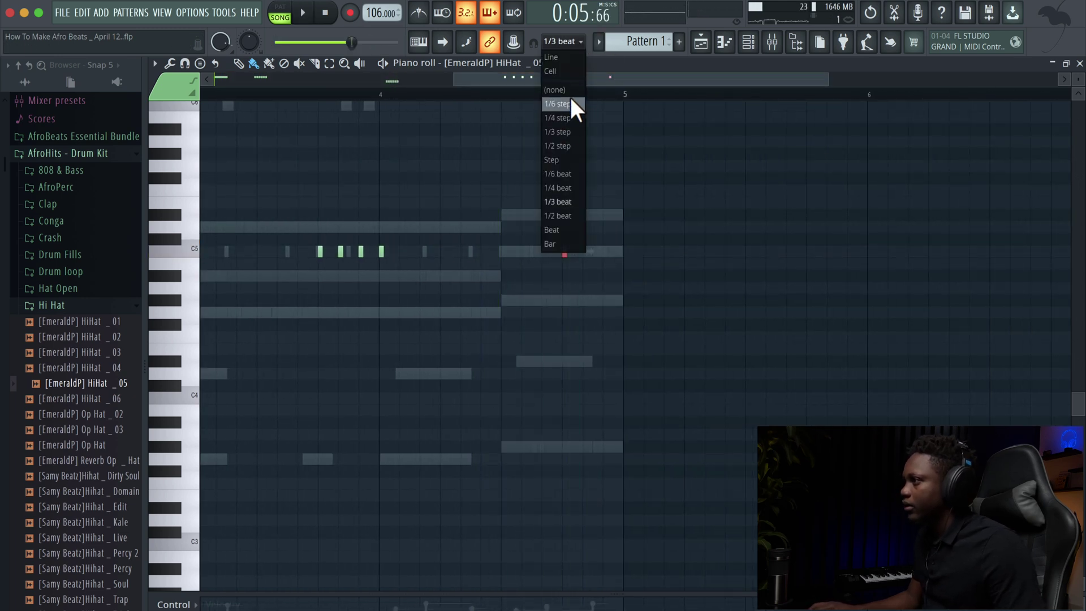
{"action": "left_click", "coordinate": [562, 72]}
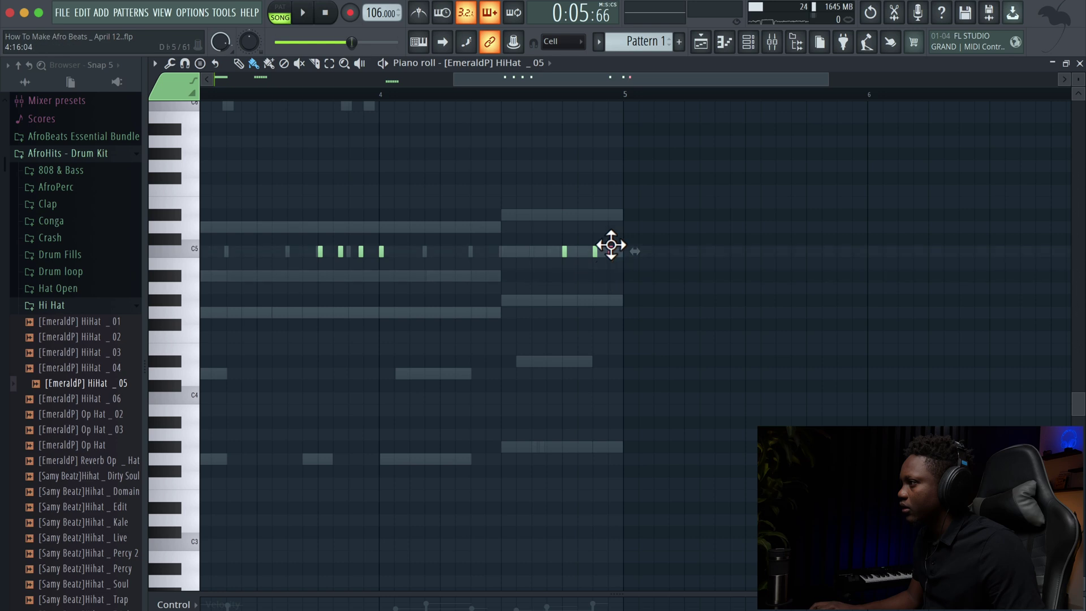
{"action": "key", "text": "space"}
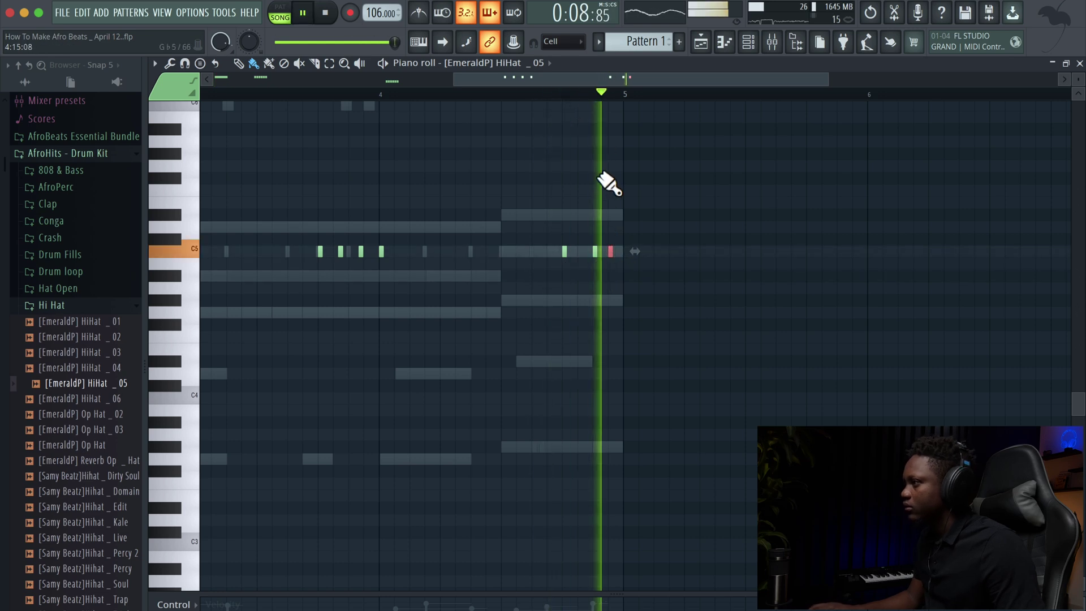
- Close the hi-hat piano roll, stop playback and open the channel settings of the Big Clap Verb clip on Track 3
{"action": "left_click", "coordinate": [1080, 64]}
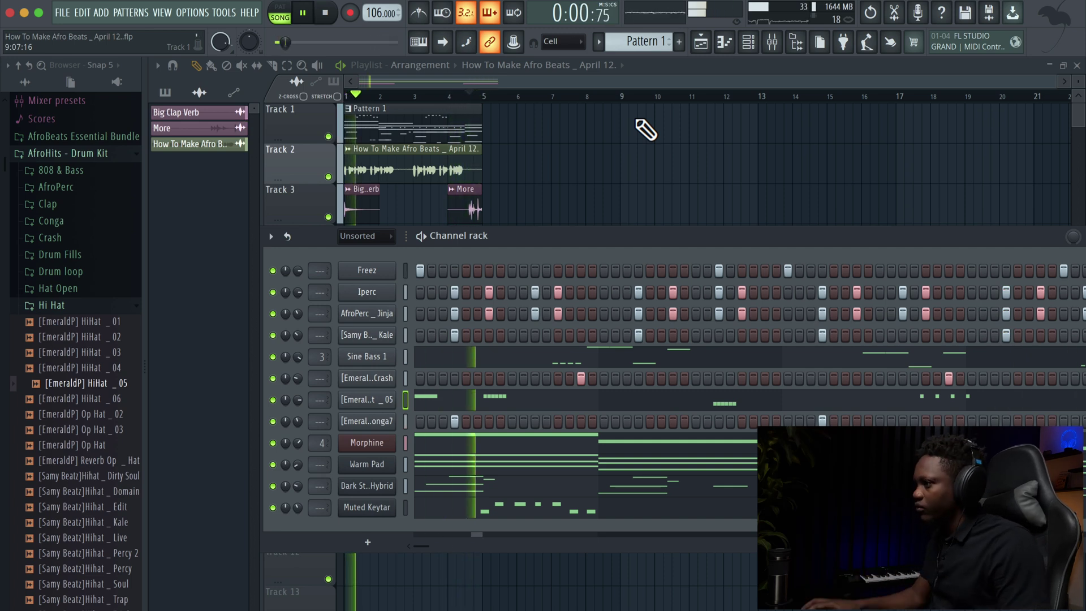
{"action": "key", "text": "space"}
{"action": "double_click", "coordinate": [369, 211]}
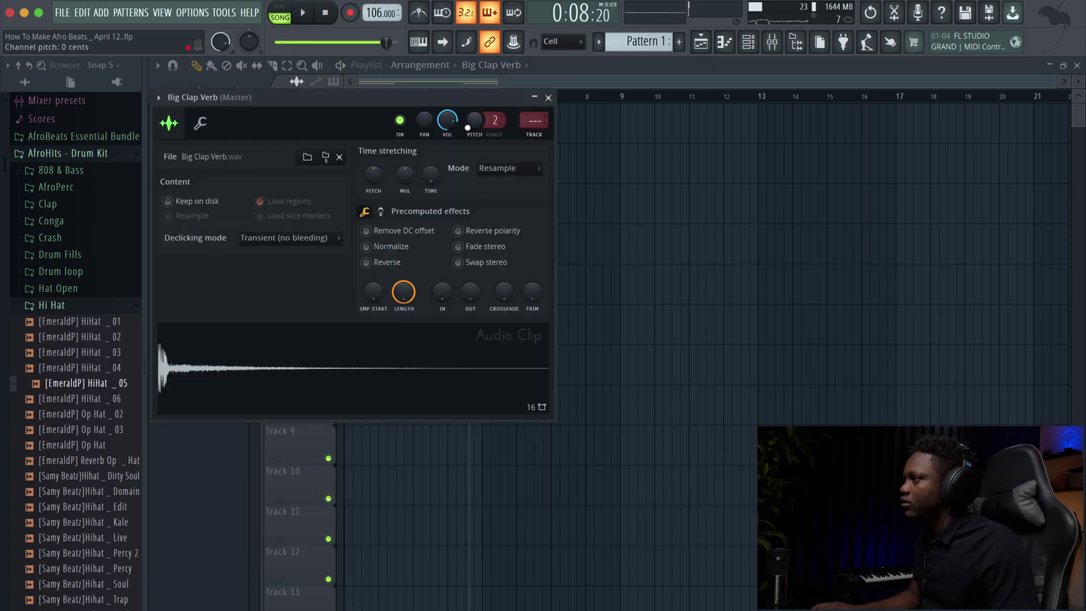
- Bring up the channel rack and set its channel filter to All
{"action": "left_click", "coordinate": [749, 45]}
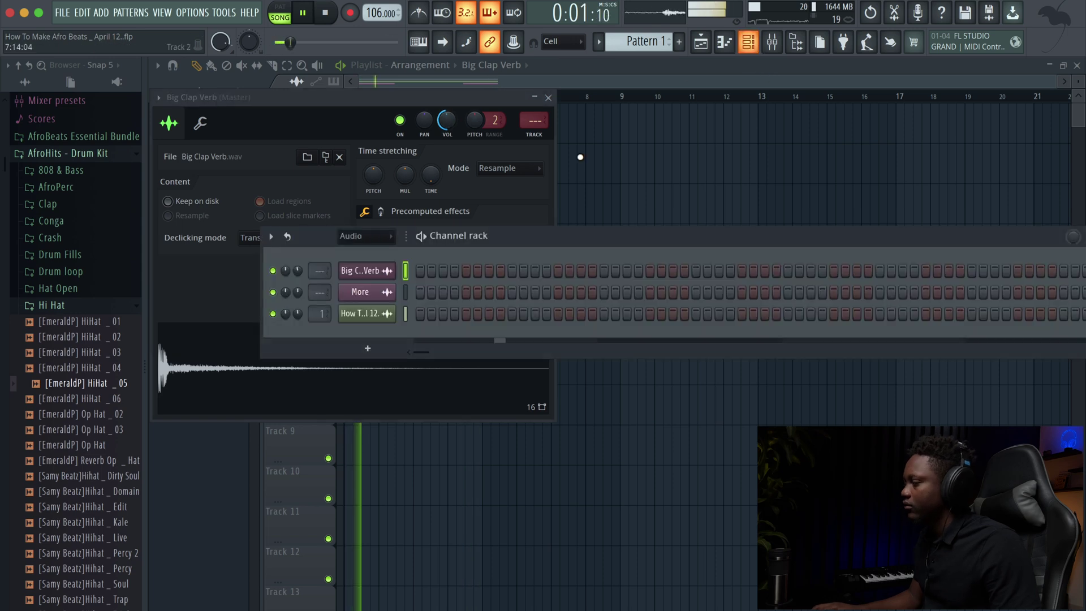
{"action": "left_click", "coordinate": [382, 240]}
{"action": "left_click", "coordinate": [370, 249]}
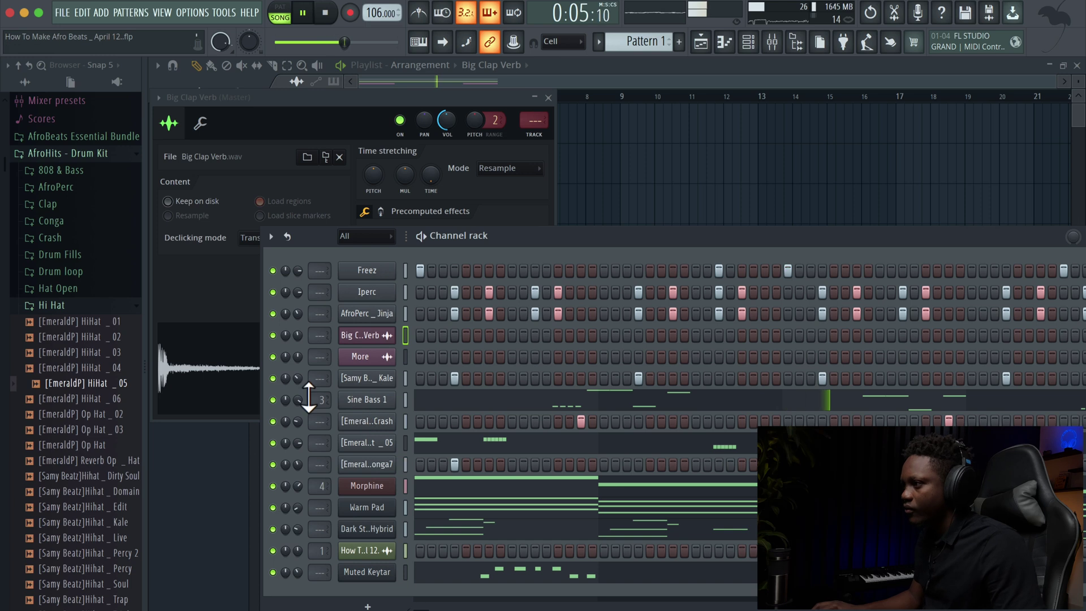
- Open the Sine Bass 1 notes in the piano roll and raise their levels with the level scaling Multiply setting
{"action": "left_click", "coordinate": [537, 406]}
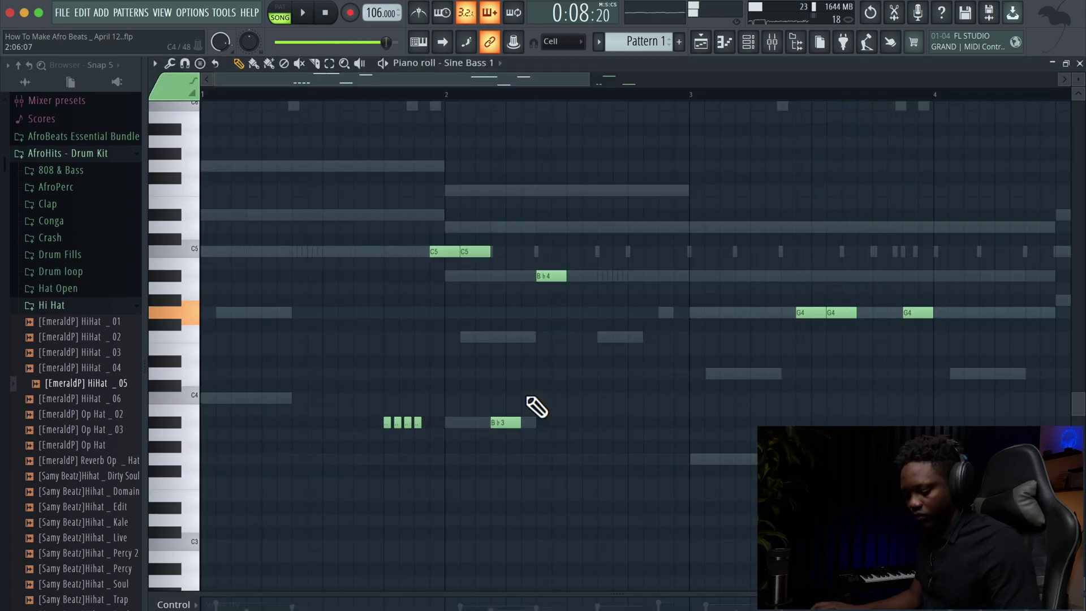
{"action": "key", "text": "alt+x"}
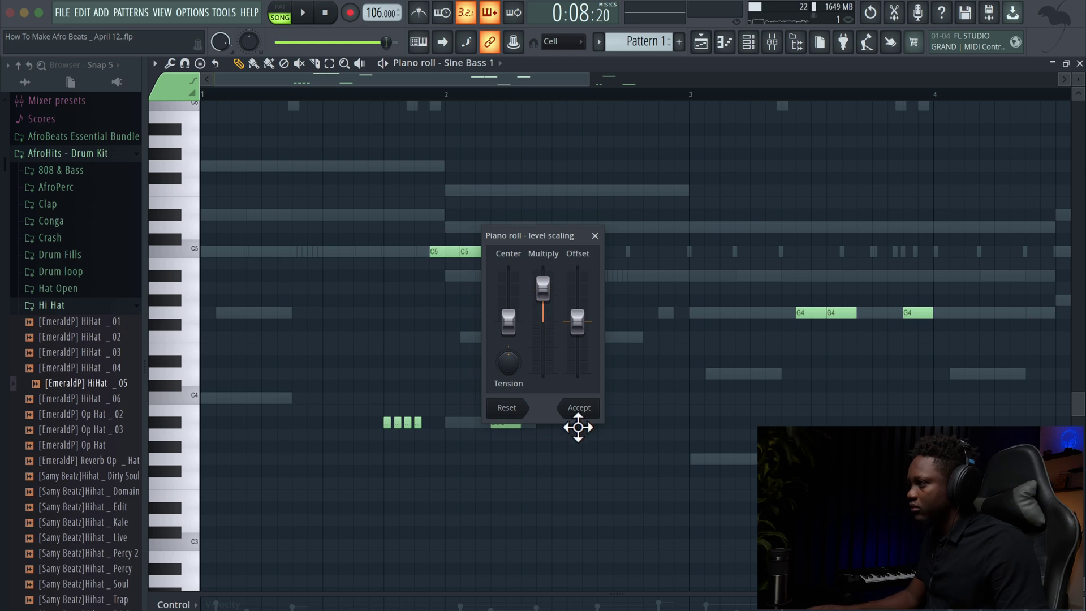
{"action": "left_click", "coordinate": [579, 408]}
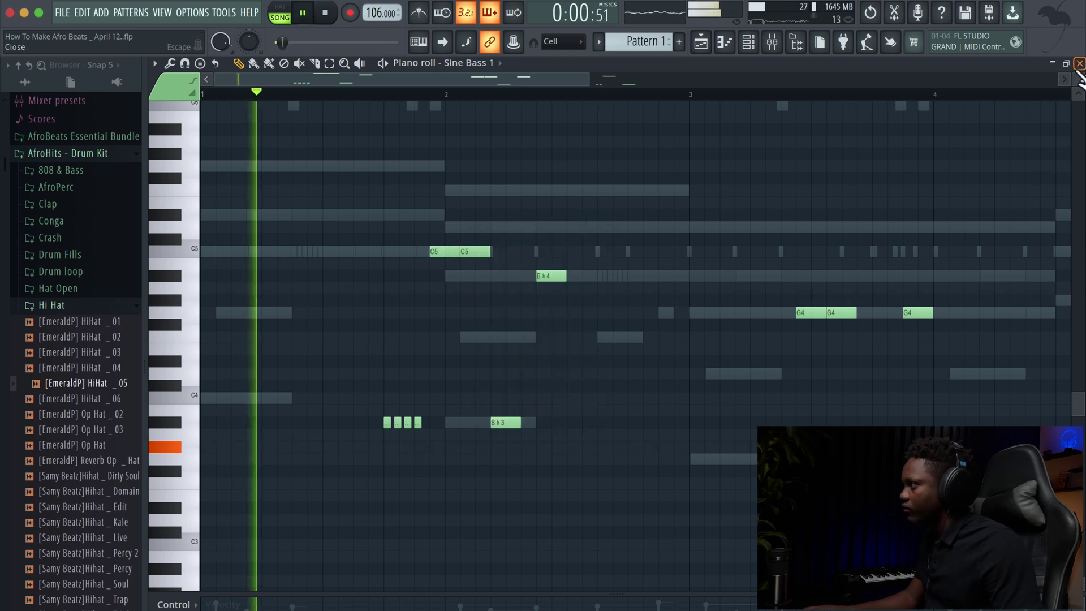